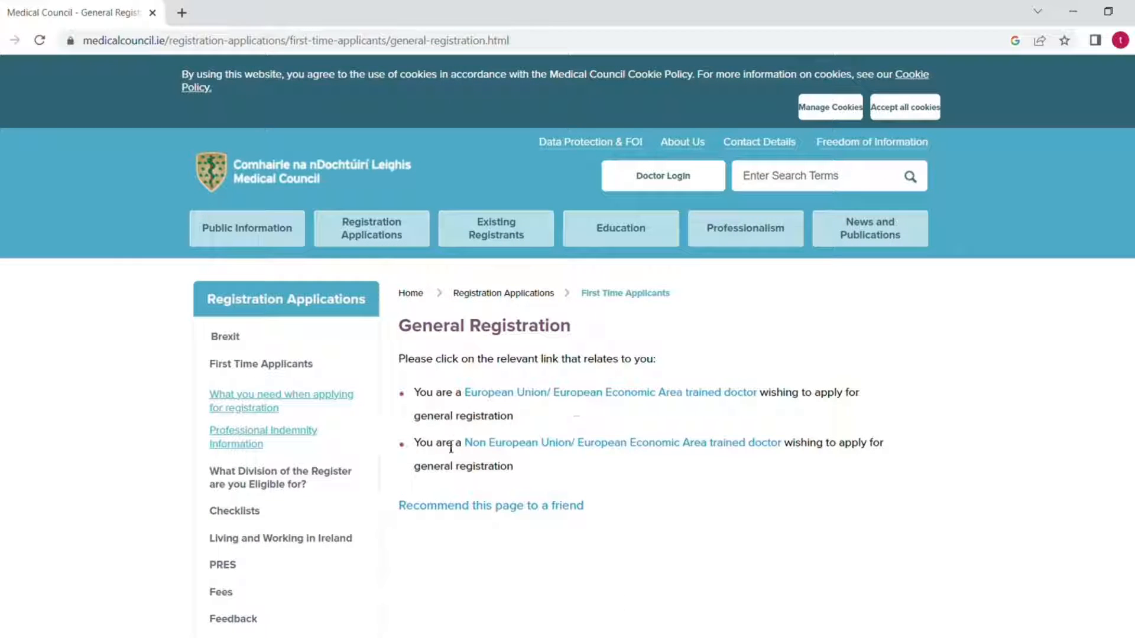
Step: Open the Non-EU/EEA trained doctor guidance and follow its 'online registration account' link
click(599, 450)
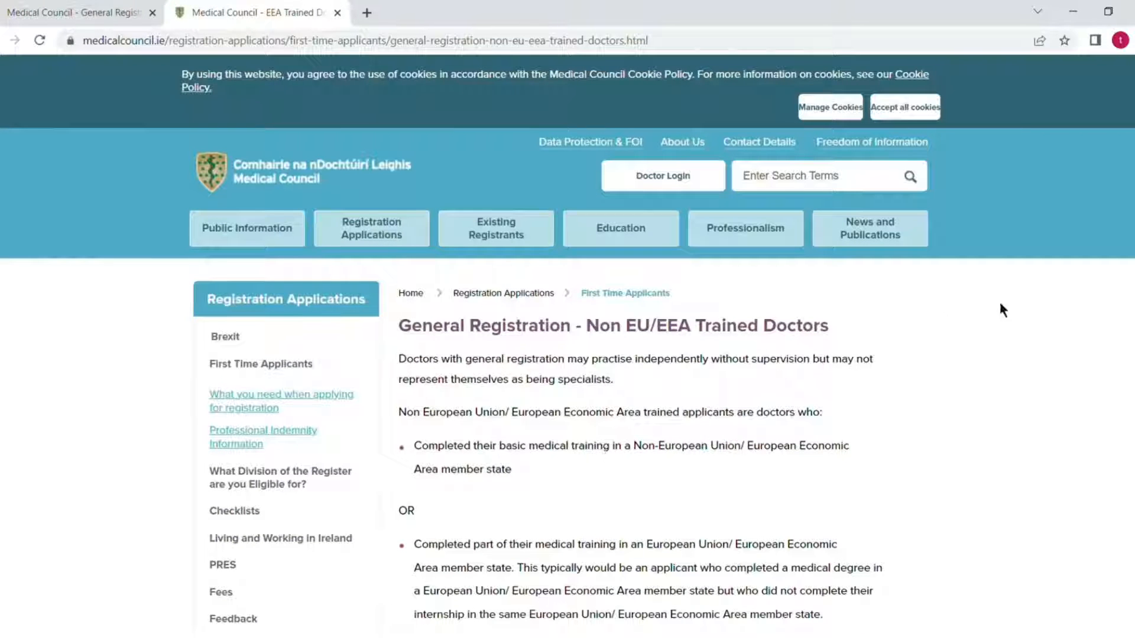
scroll(641, 128, down, 4)
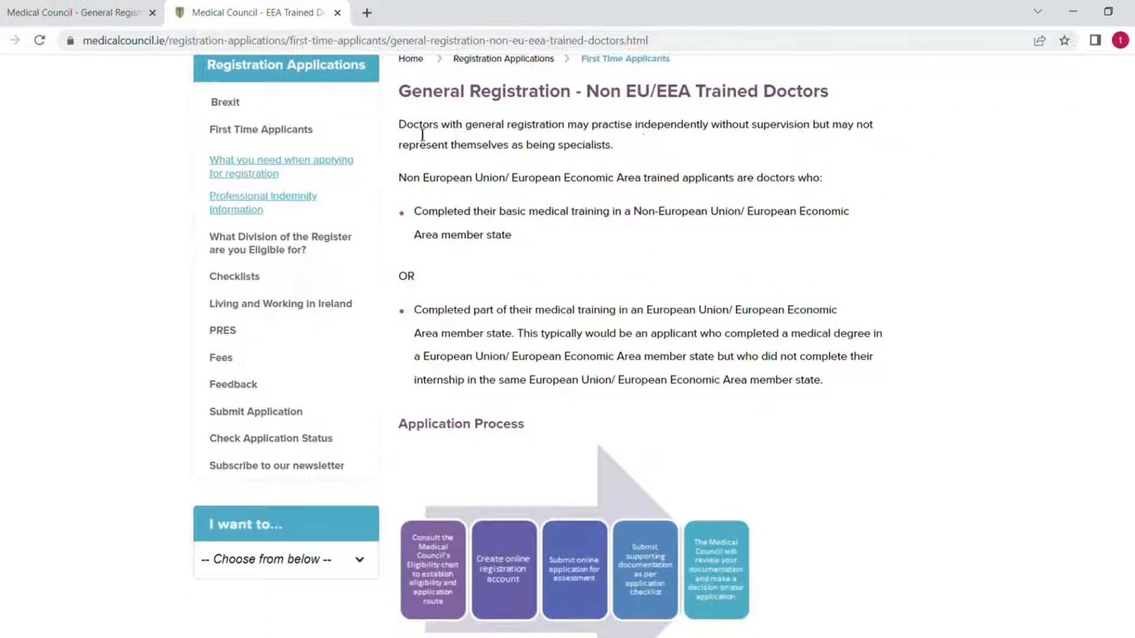
scroll(615, 263, down, 8)
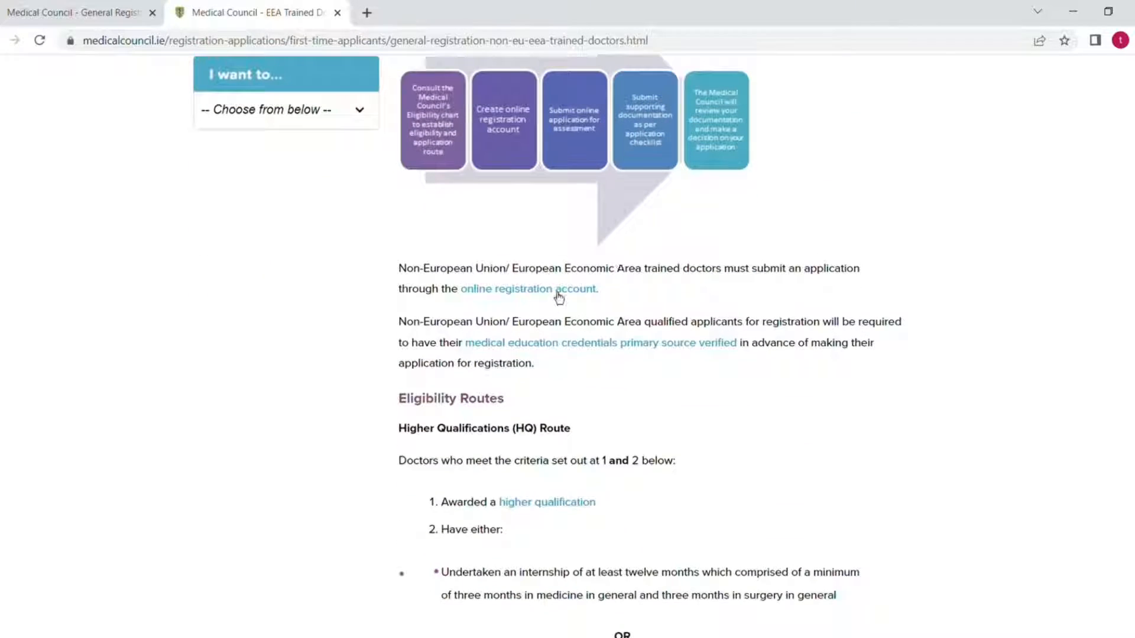
click(540, 290)
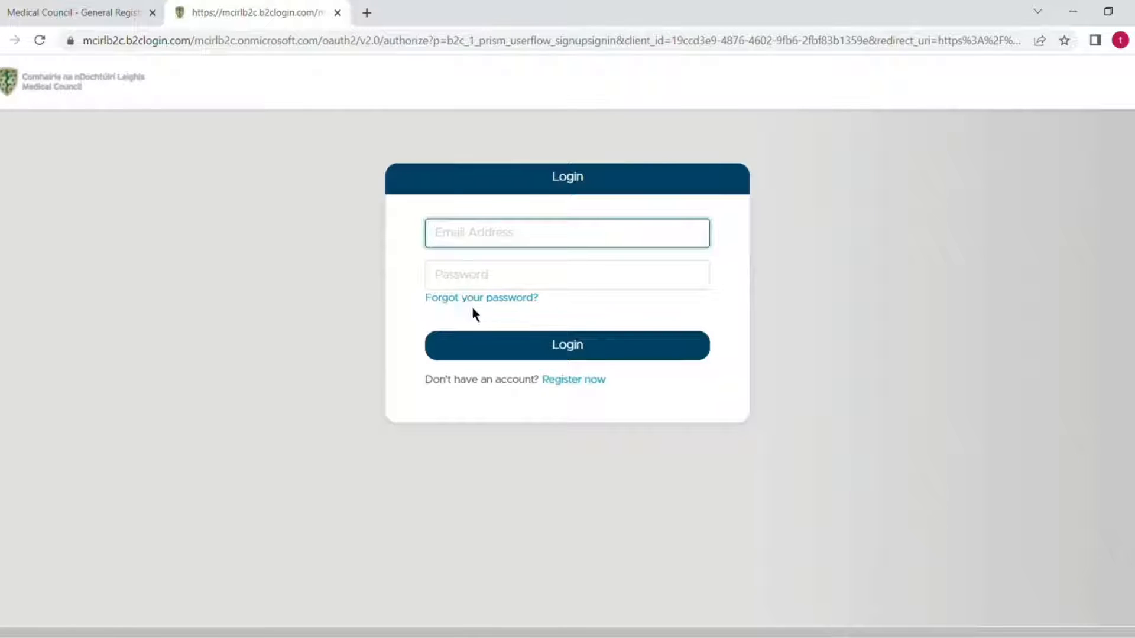
Step: Register with the applicant's e-mail, request a verification code, and enter and verify it
click(577, 385)
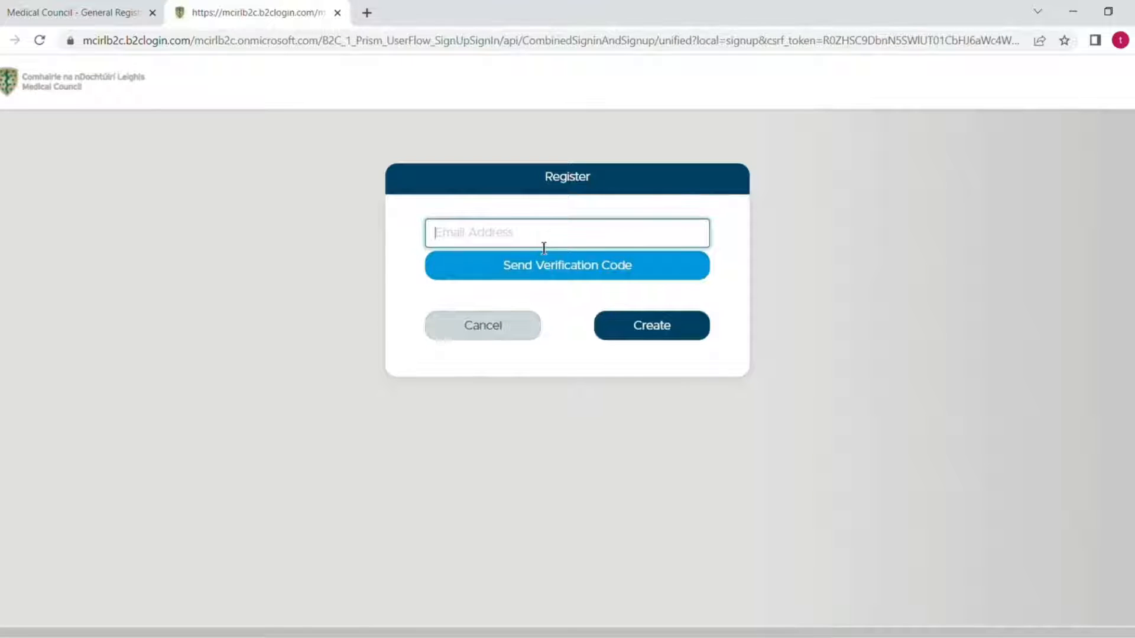
text(sh)
click(548, 271)
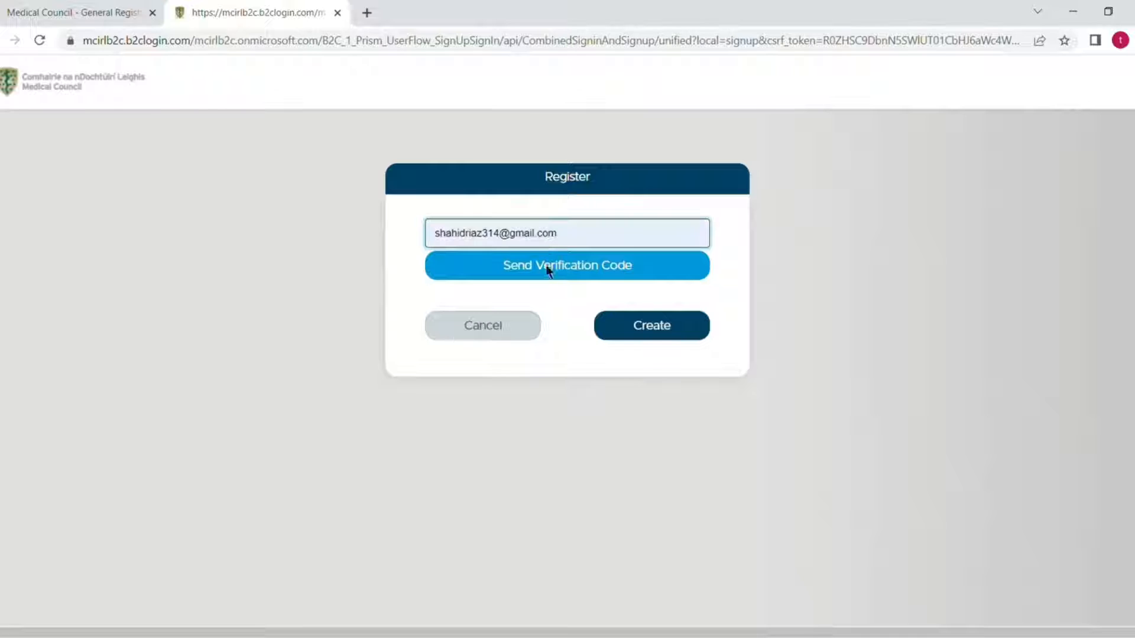
click(555, 278)
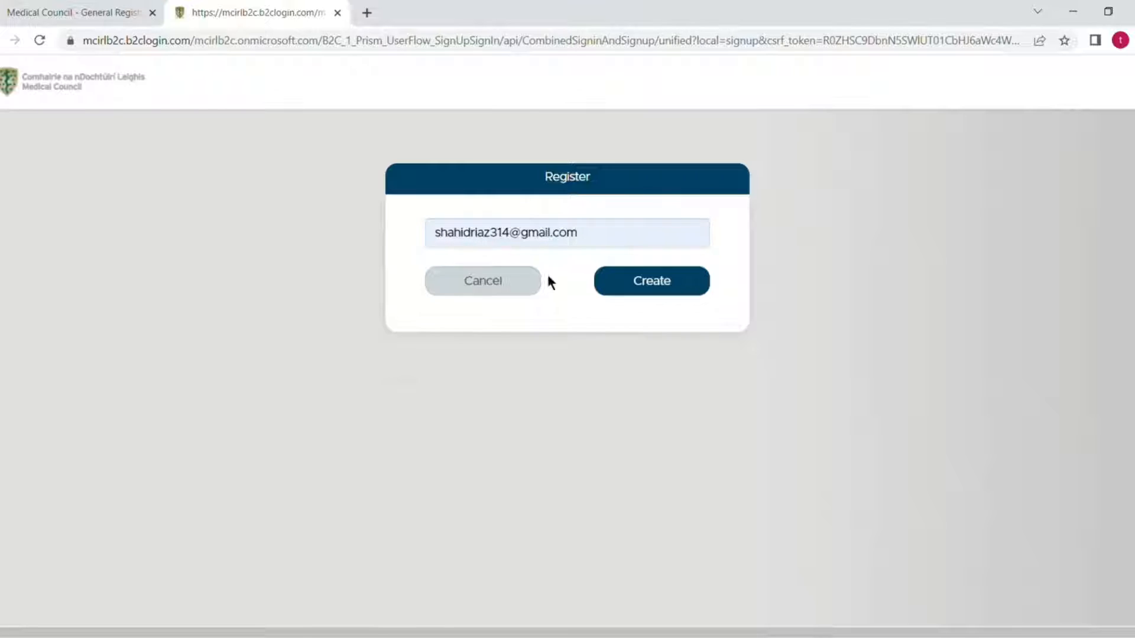
click(654, 293)
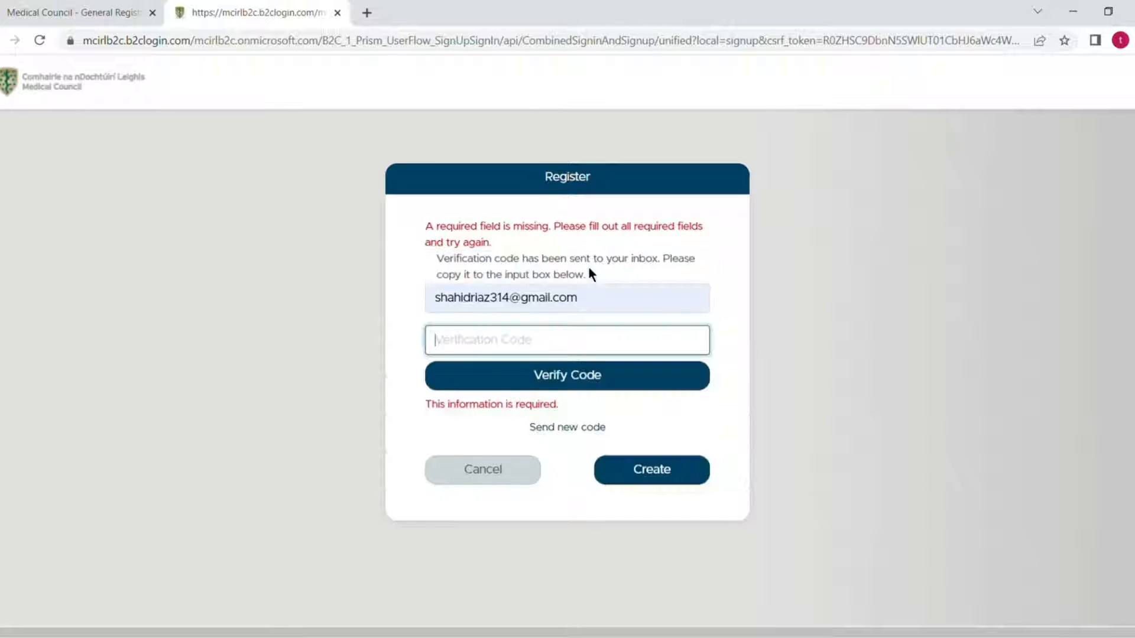
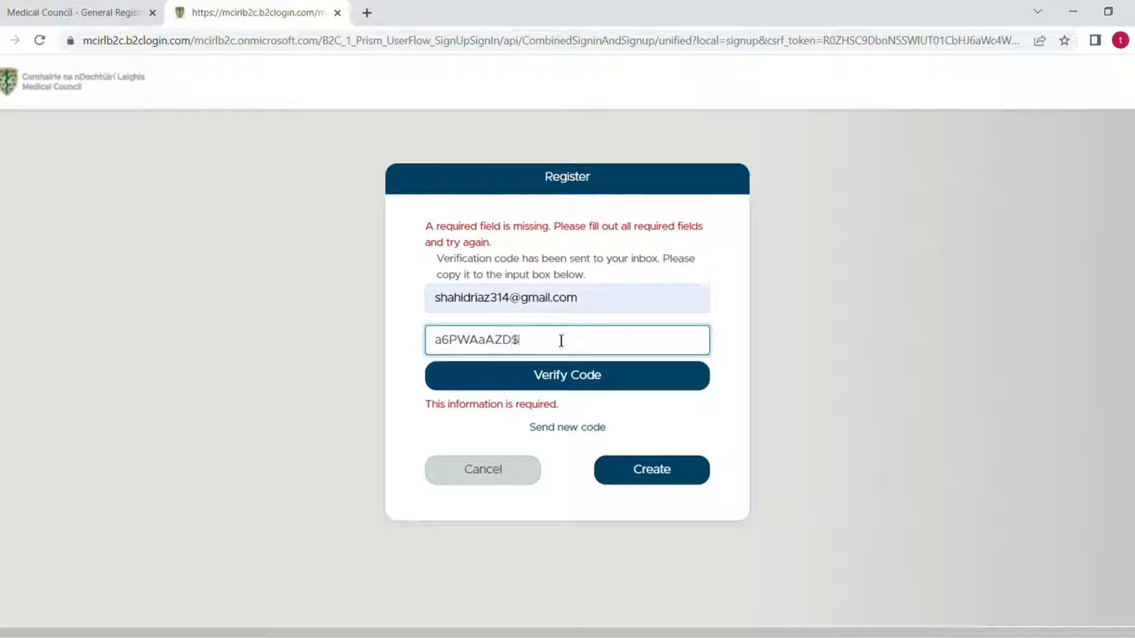
click(559, 385)
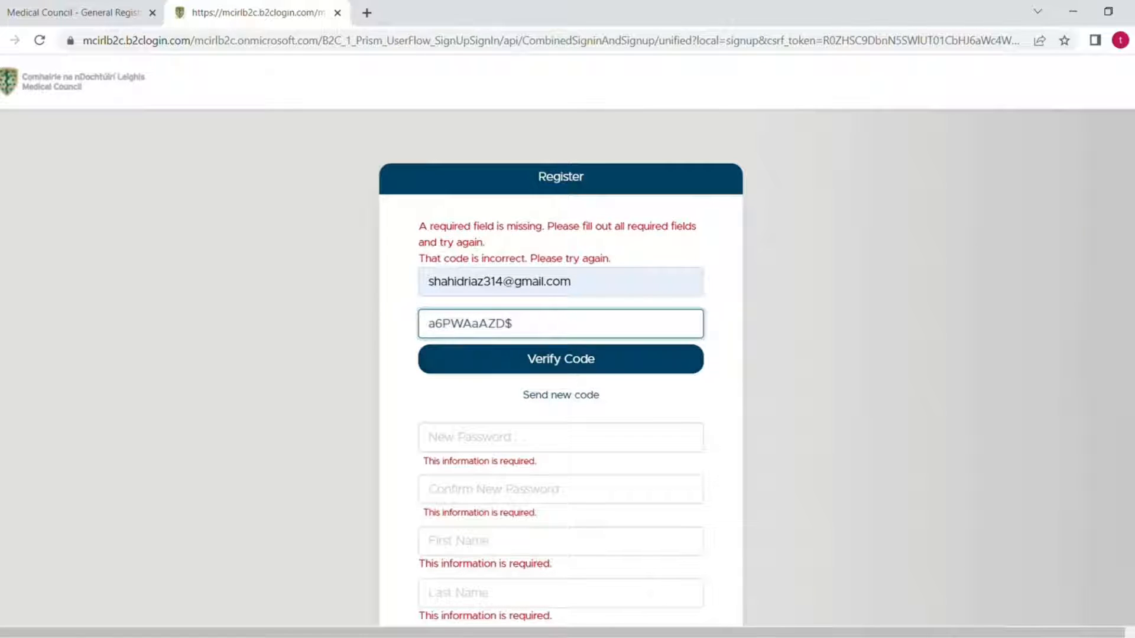
Step: Enter the account password in New Password and Confirm New Password
scroll(566, 409, down, 2)
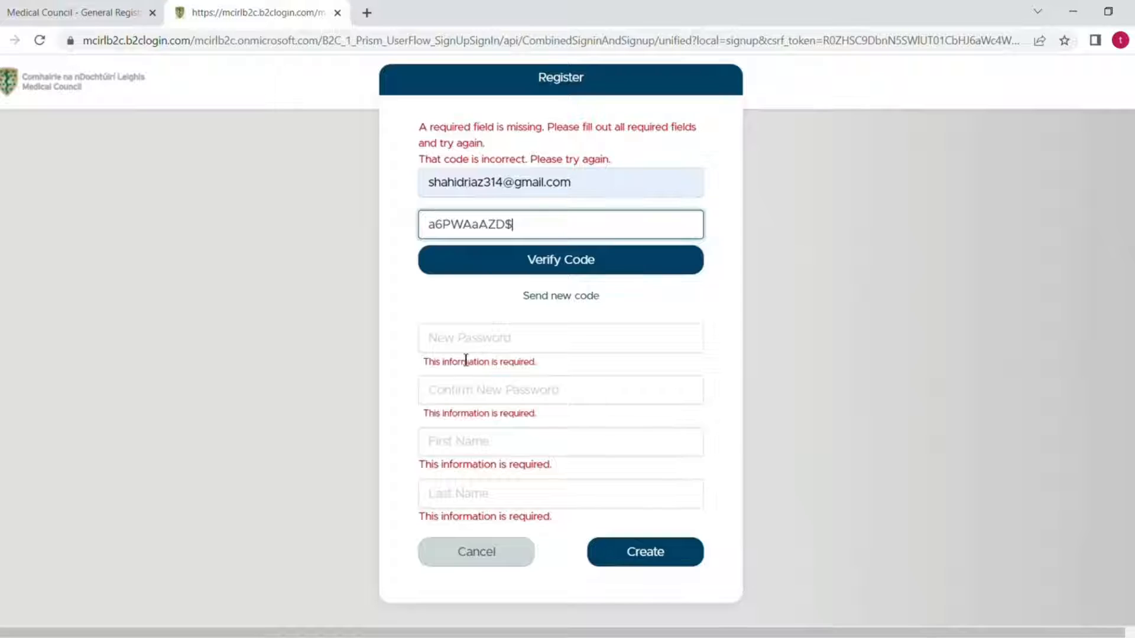
click(484, 352)
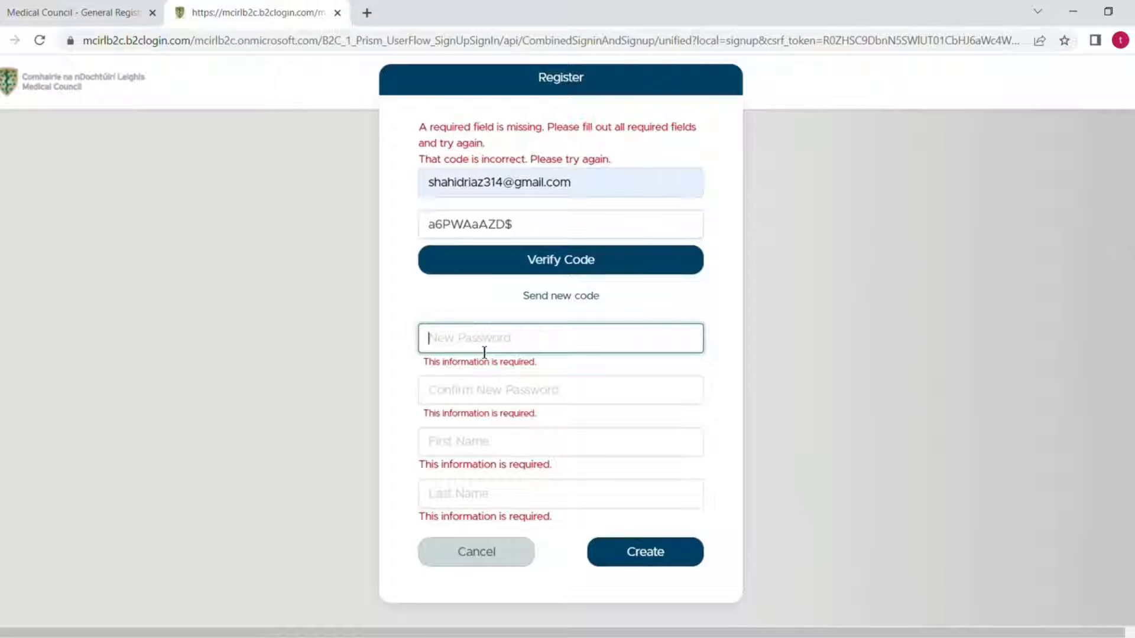
text(••••)
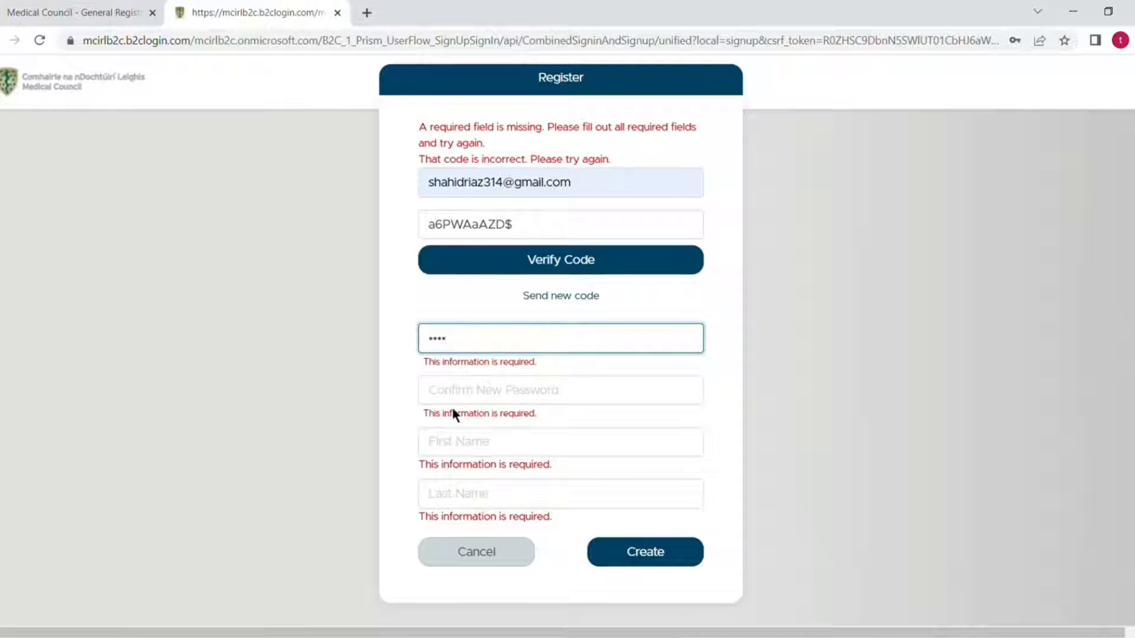
click(470, 395)
text(••)
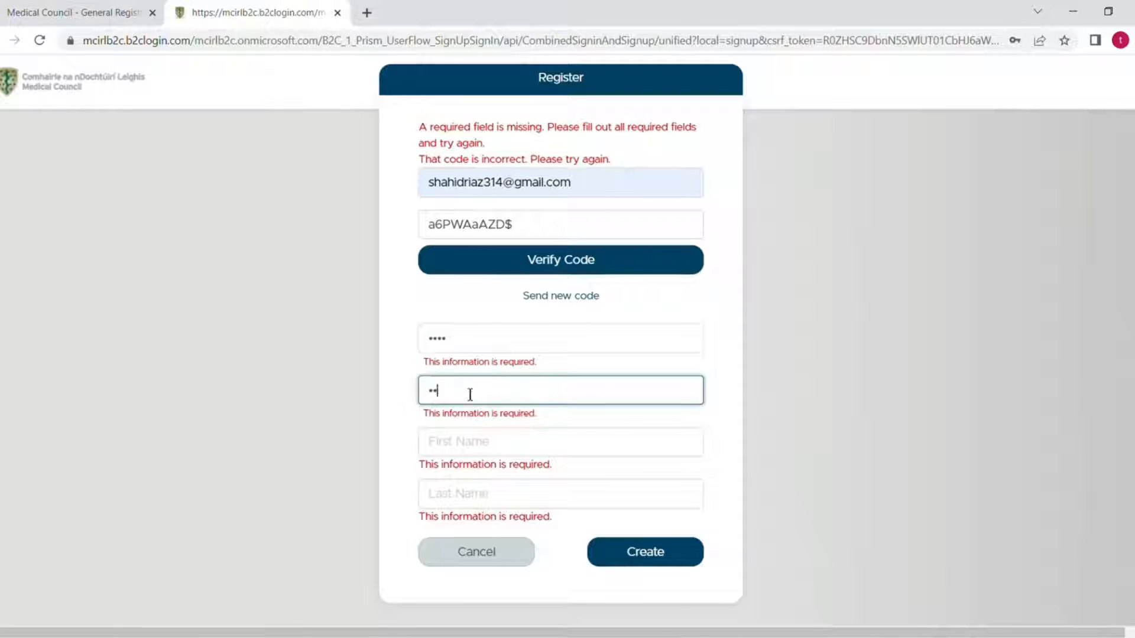
text(••)
Step: Fill in the applicant's first and last names and create the account
click(463, 453)
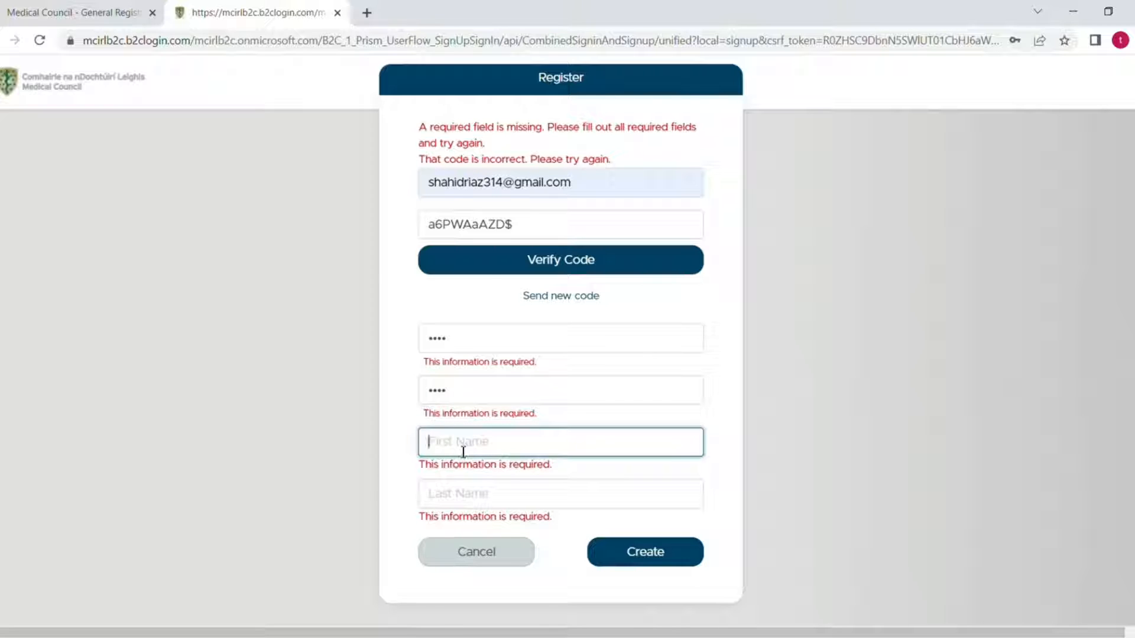
click(448, 501)
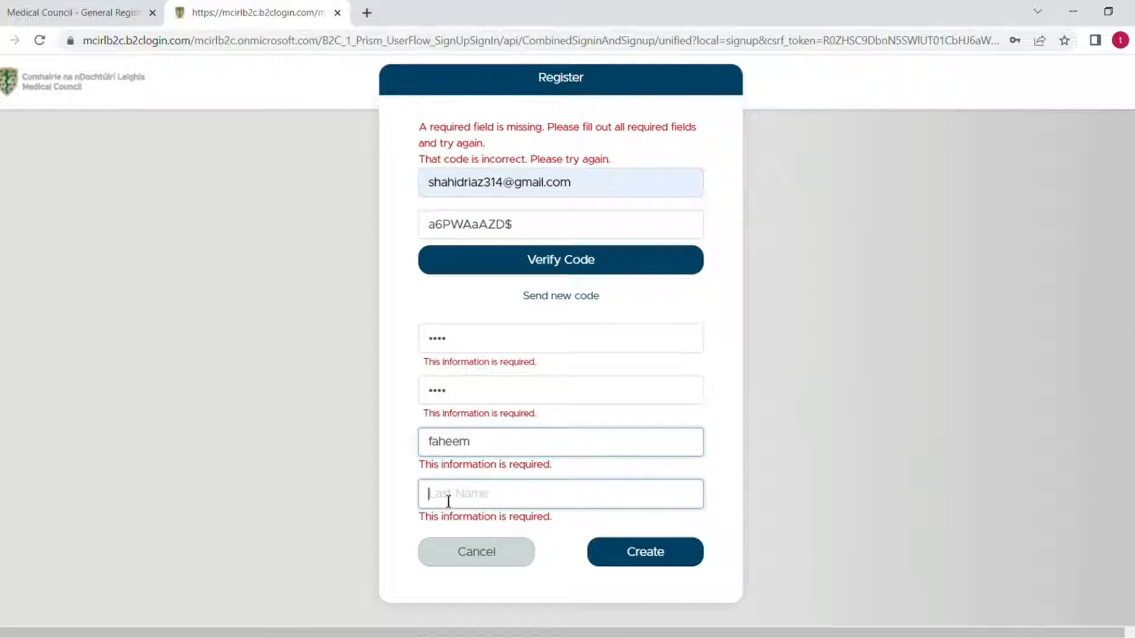
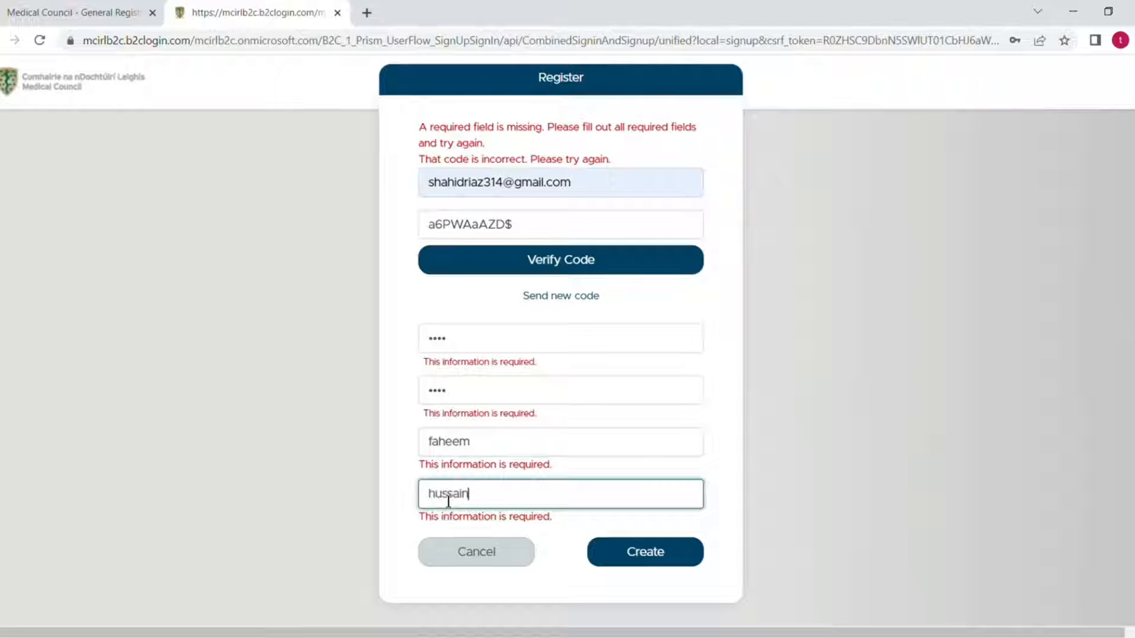
click(593, 522)
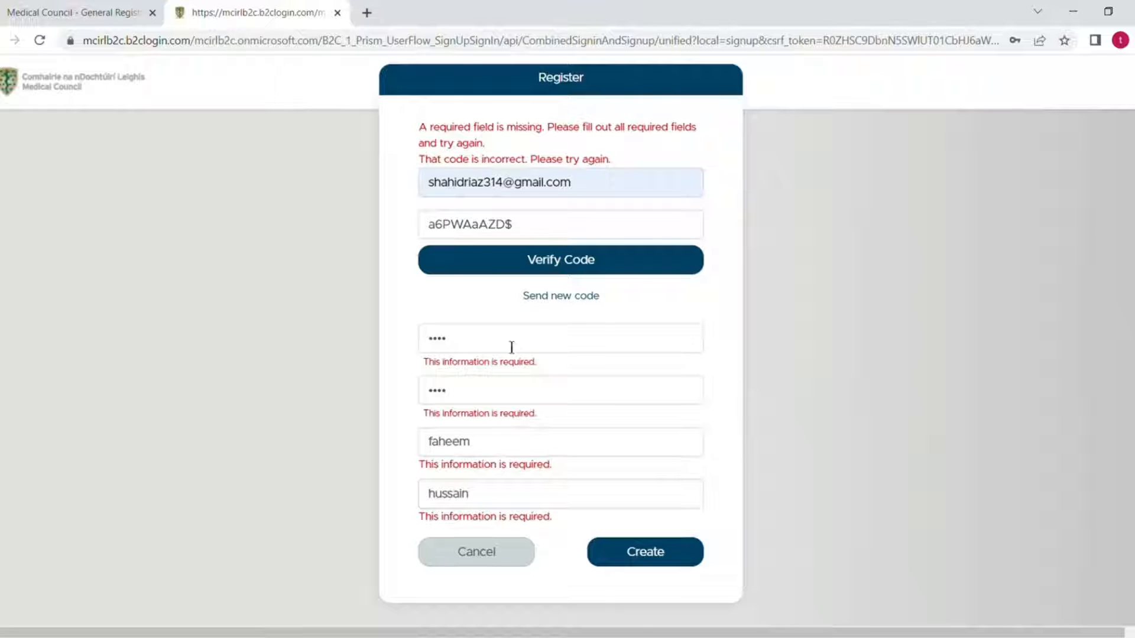
click(637, 559)
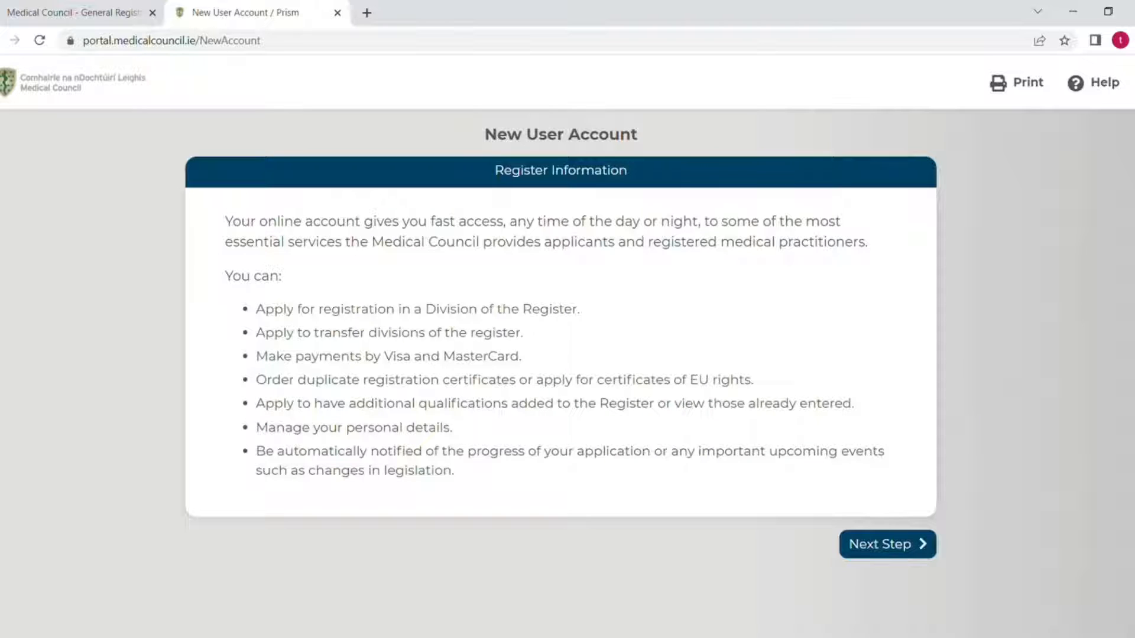
Step: On the contact details form, set title Dr and date of birth 17/10/1990
click(873, 559)
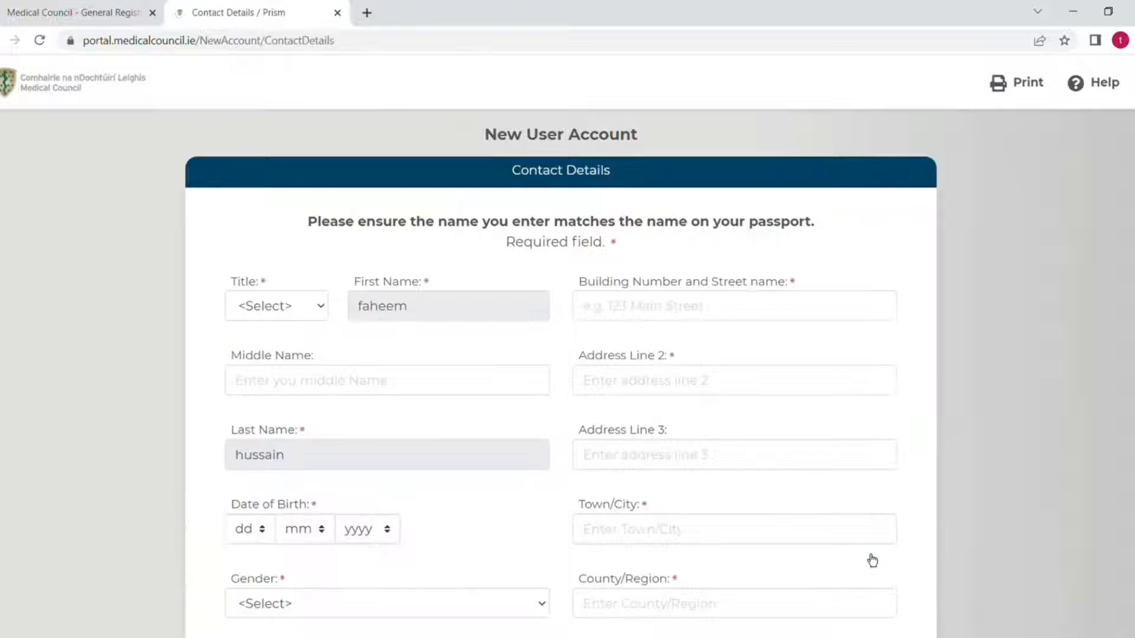
click(297, 309)
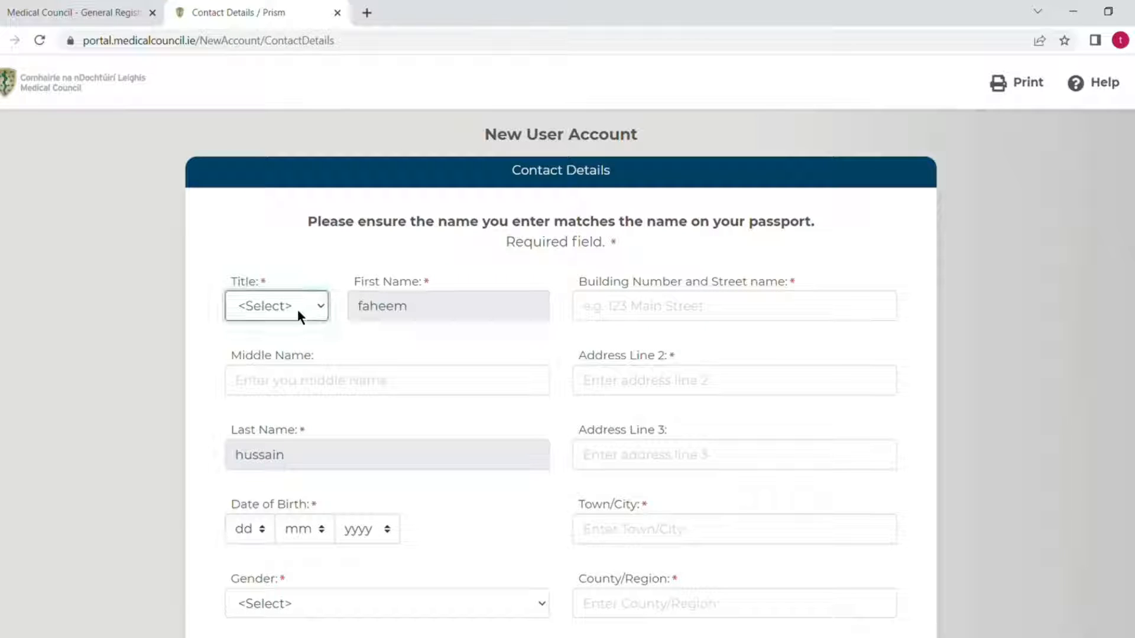
click(294, 392)
click(258, 530)
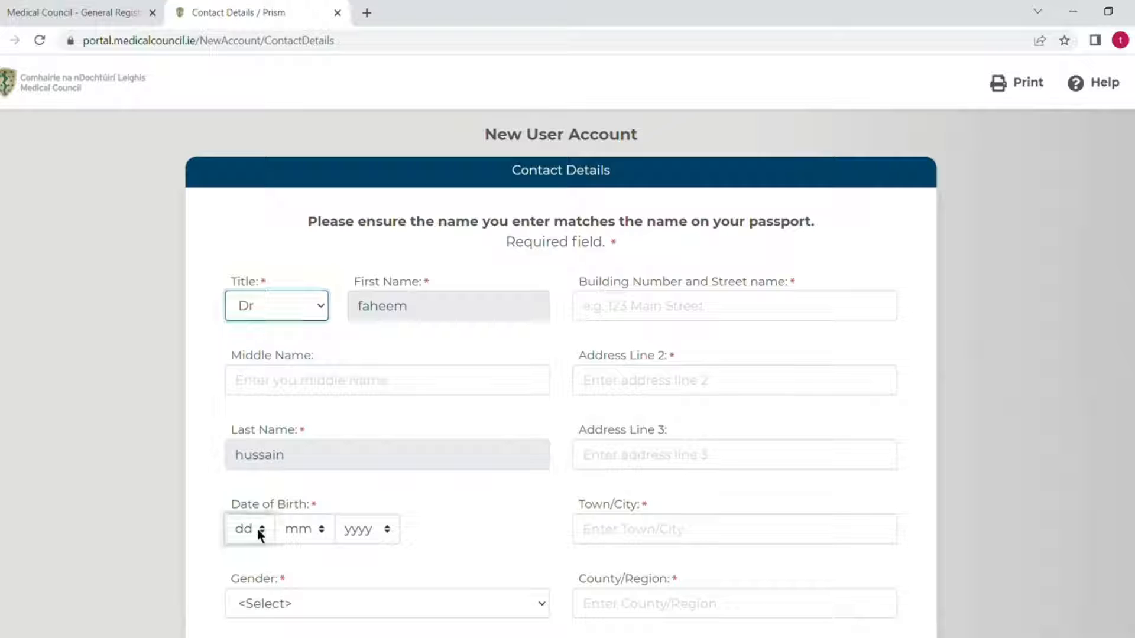
click(254, 470)
click(295, 541)
click(292, 484)
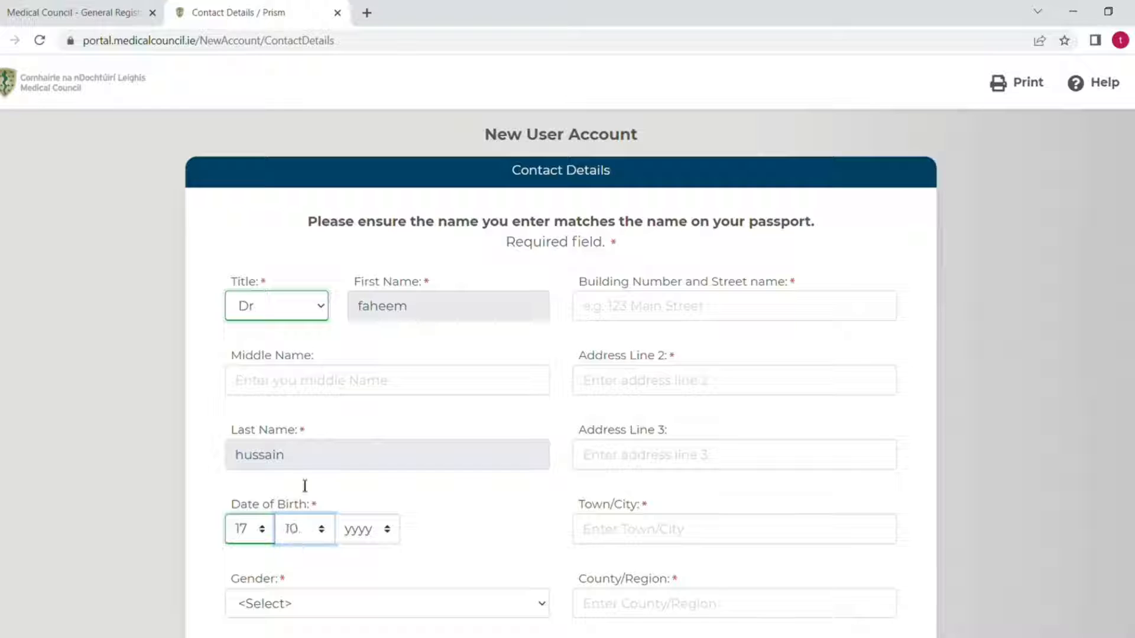
click(374, 539)
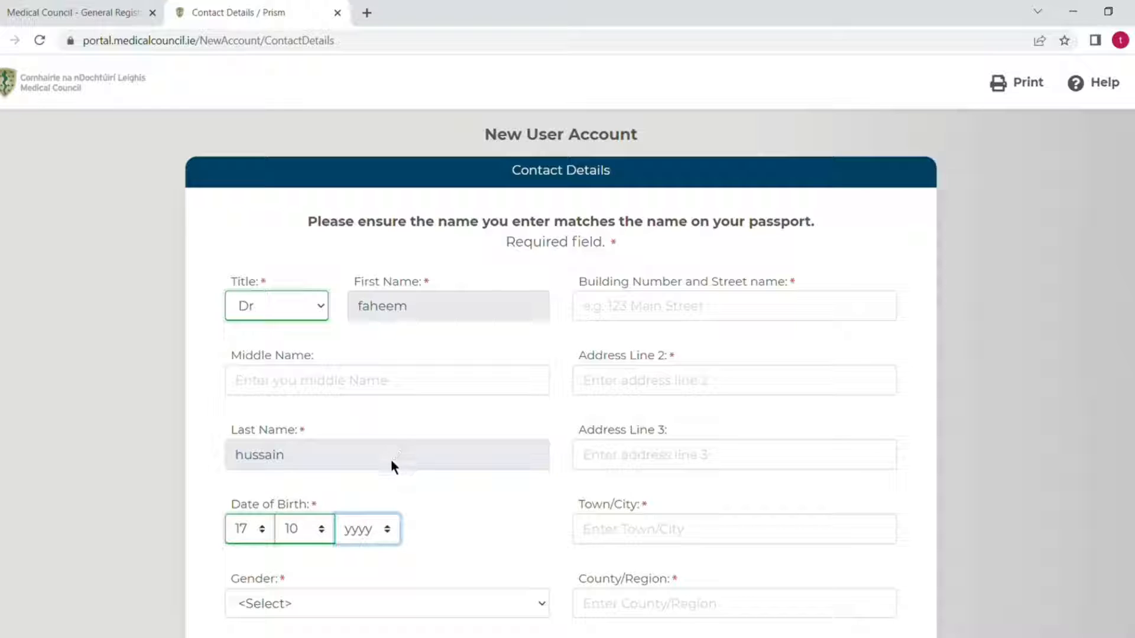
click(361, 461)
Step: Set gender to Male, enter the mother's maiden name, and choose birth country Pakistan
scroll(513, 387, down, 4)
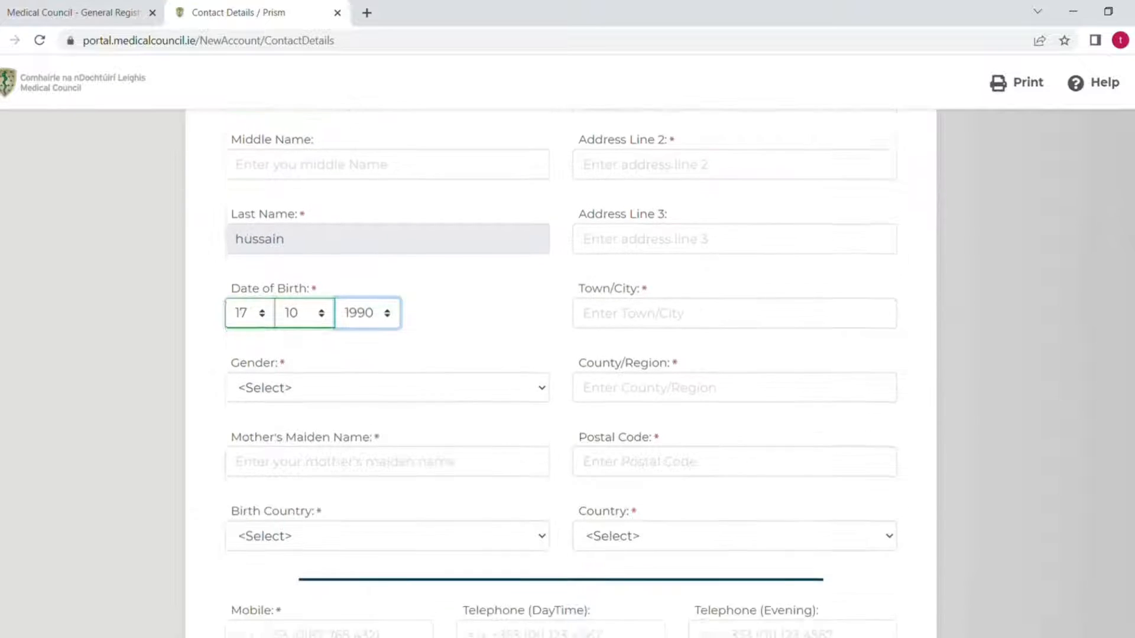
click(513, 383)
click(473, 414)
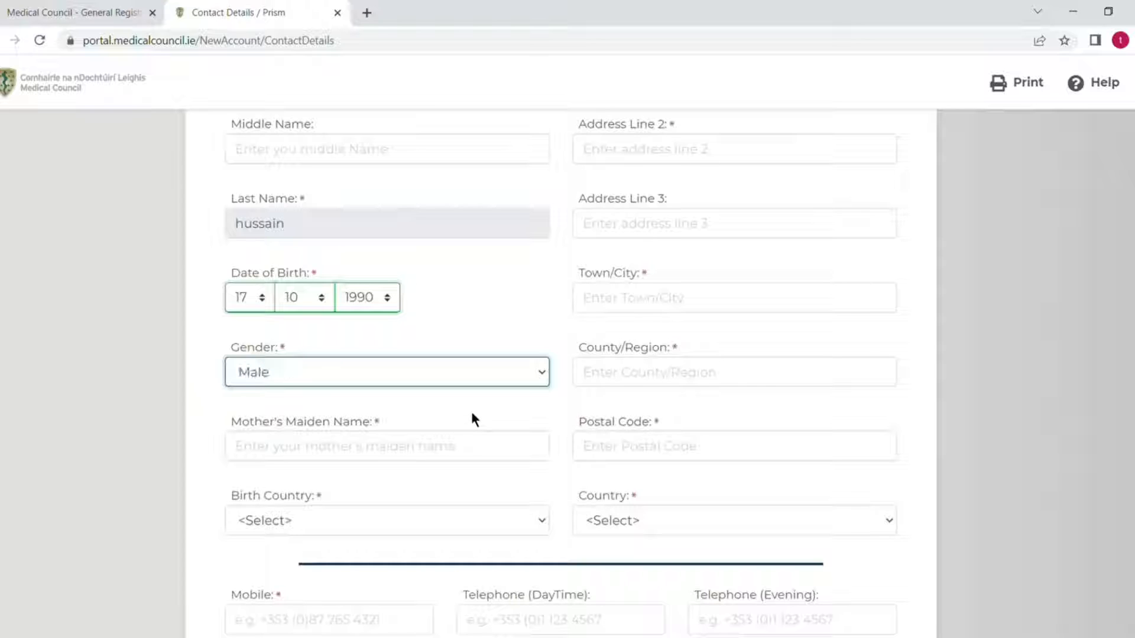
click(452, 459)
text(maams)
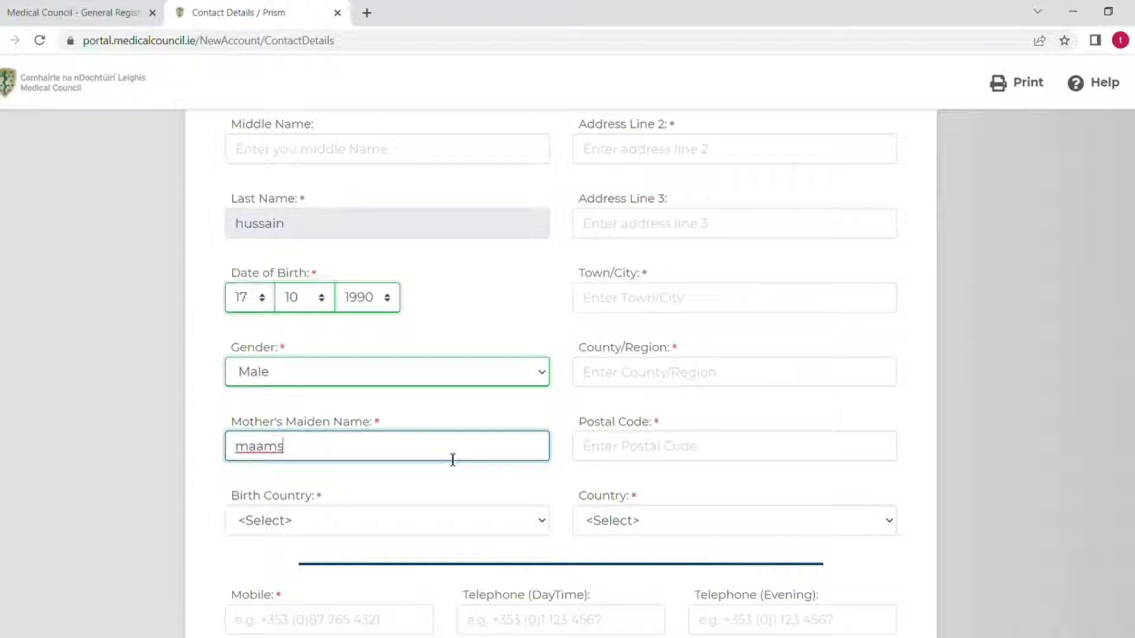
key(BackSpace)
click(520, 525)
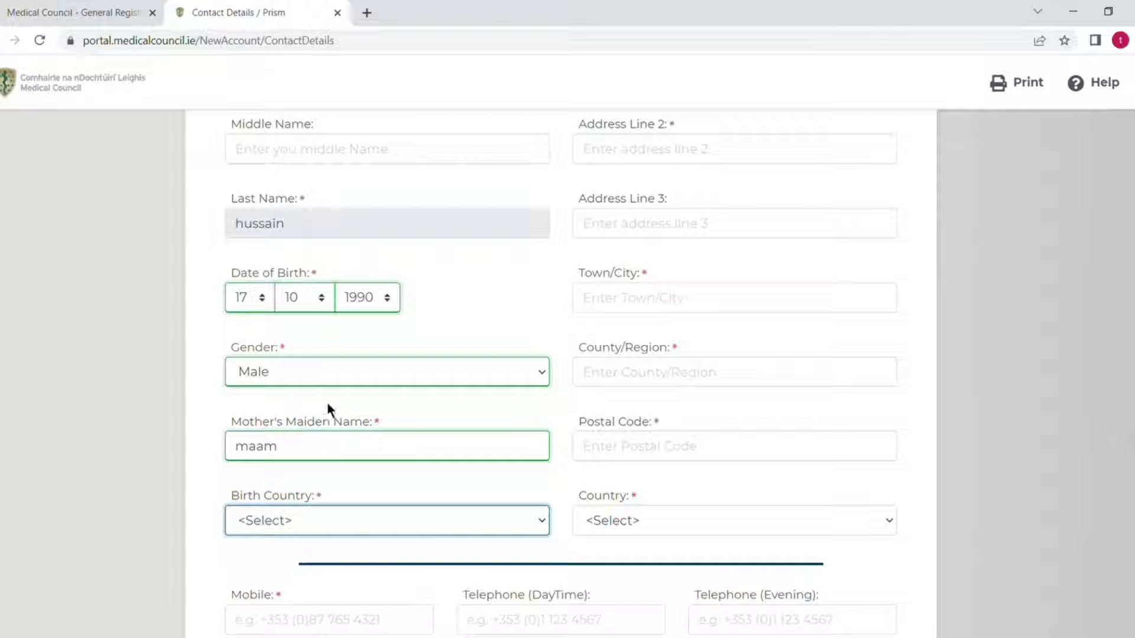
key(p)
scroll(562, 373, down, 1)
Step: Enter the applicant's building/street and second address line, correcting typos
scroll(561, 372, up, 4)
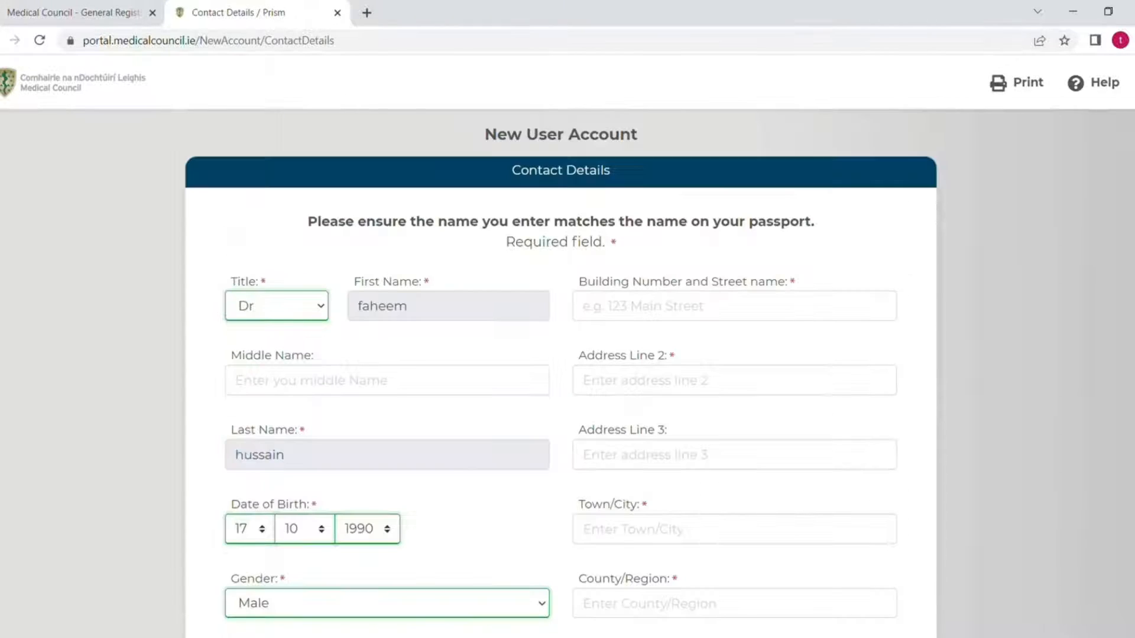
click(692, 312)
text(dfh)
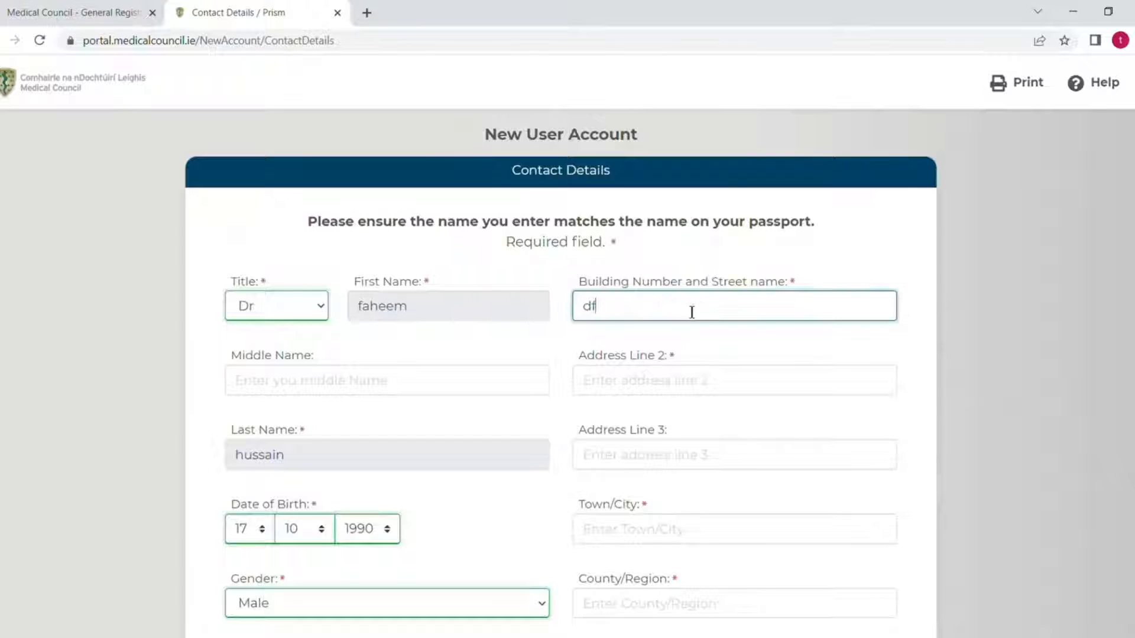
key(BackSpace)
key(BackSpace)
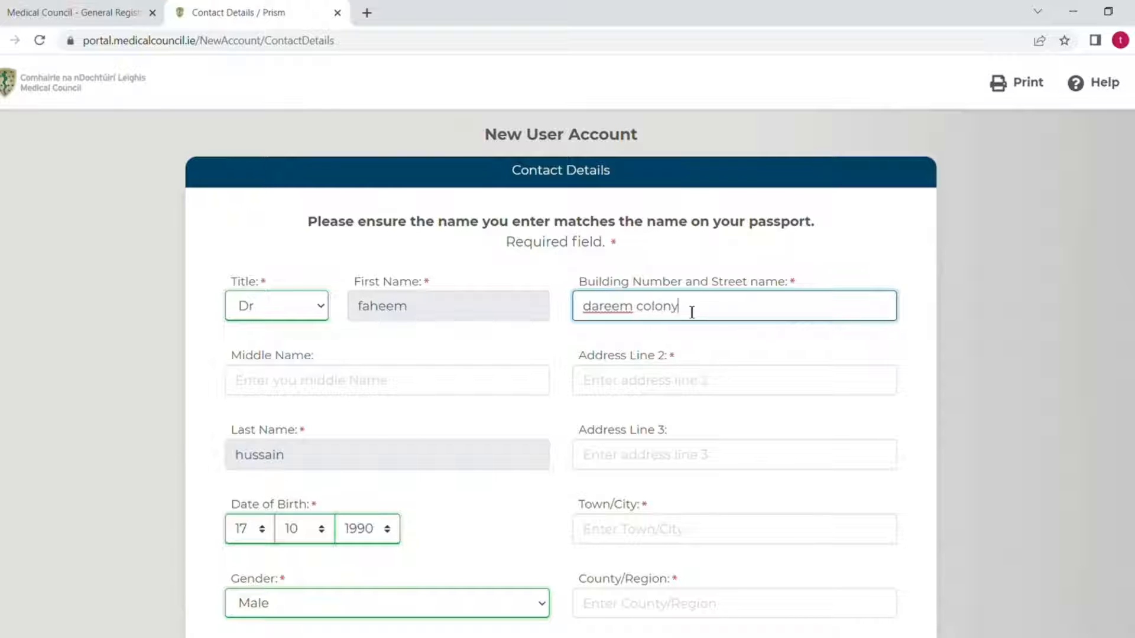
text( , street 1)
key(BackSpace)
key(BackSpace)
key(BackSpace)
key(BackSpace)
key(BackSpace)
key(BackSpace)
key(BackSpace)
key(BackSpace)
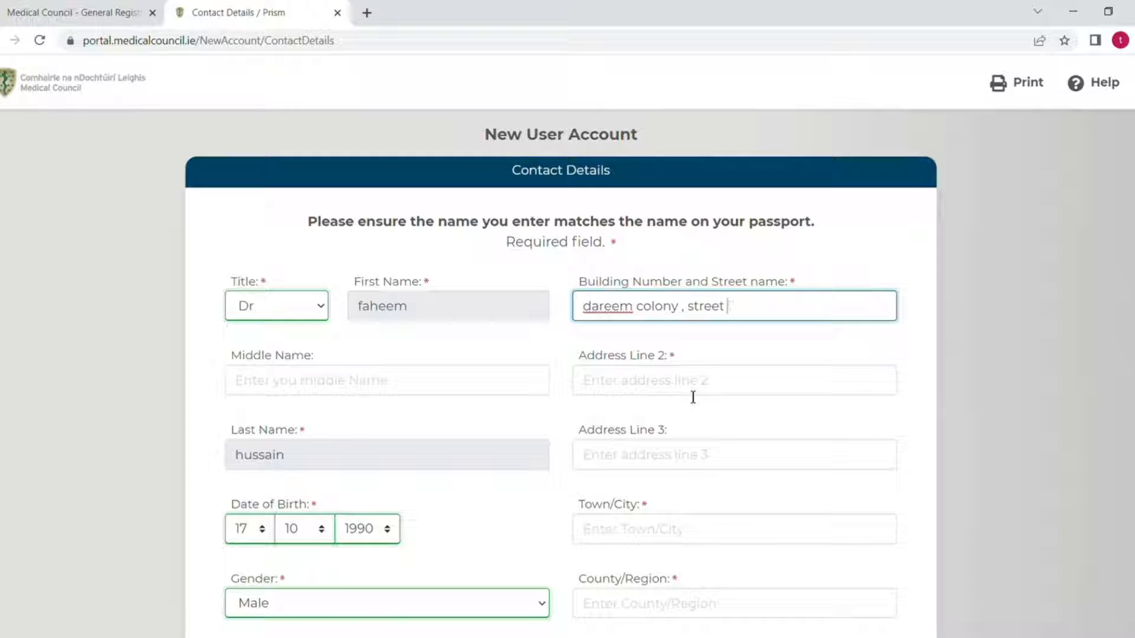
key(BackSpace)
key(BackSpace)
click(694, 397)
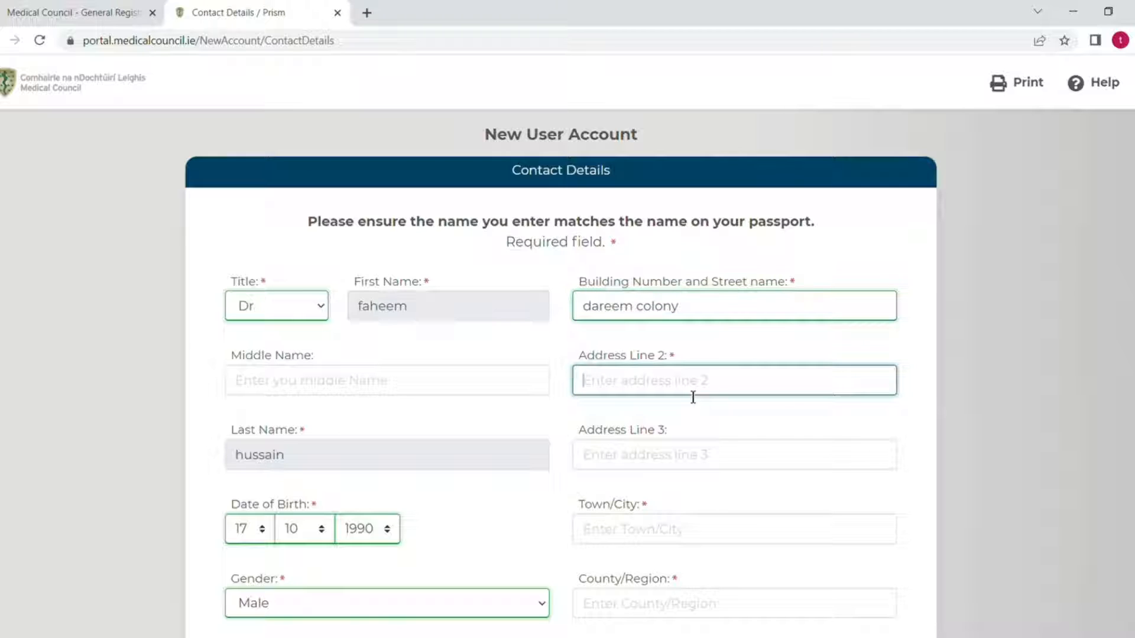
text(swtree)
click(597, 392)
key(BackSpace)
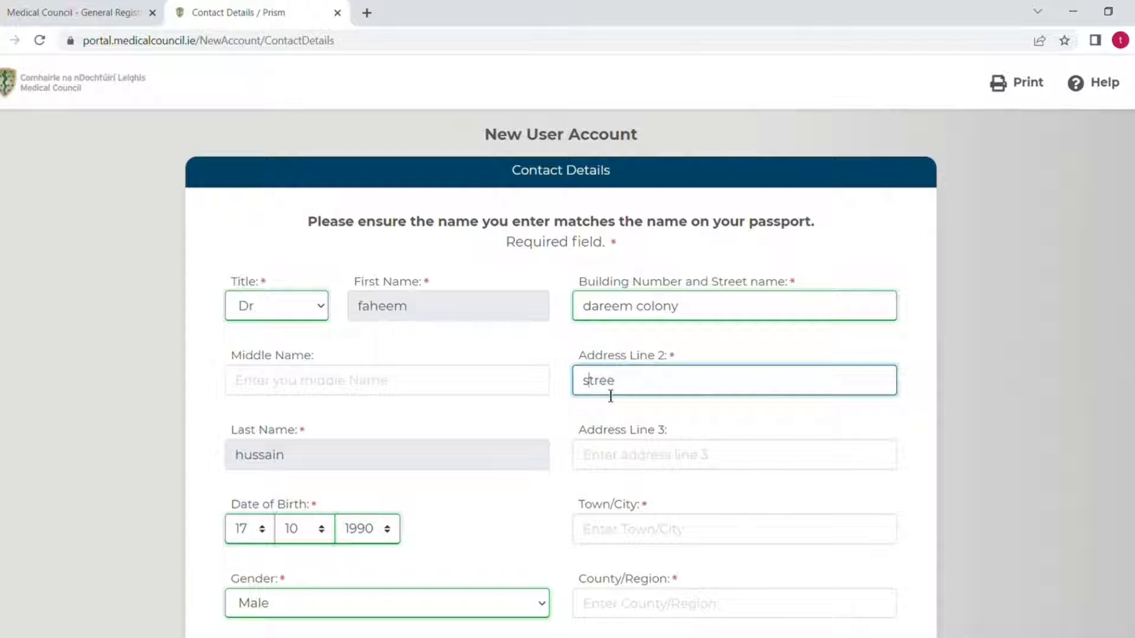
click(636, 392)
text(t)
key(BackSpace)
text(t 1)
Step: Fill in town/city, county/region and postal code, and set country of residence to Pakistan
click(653, 535)
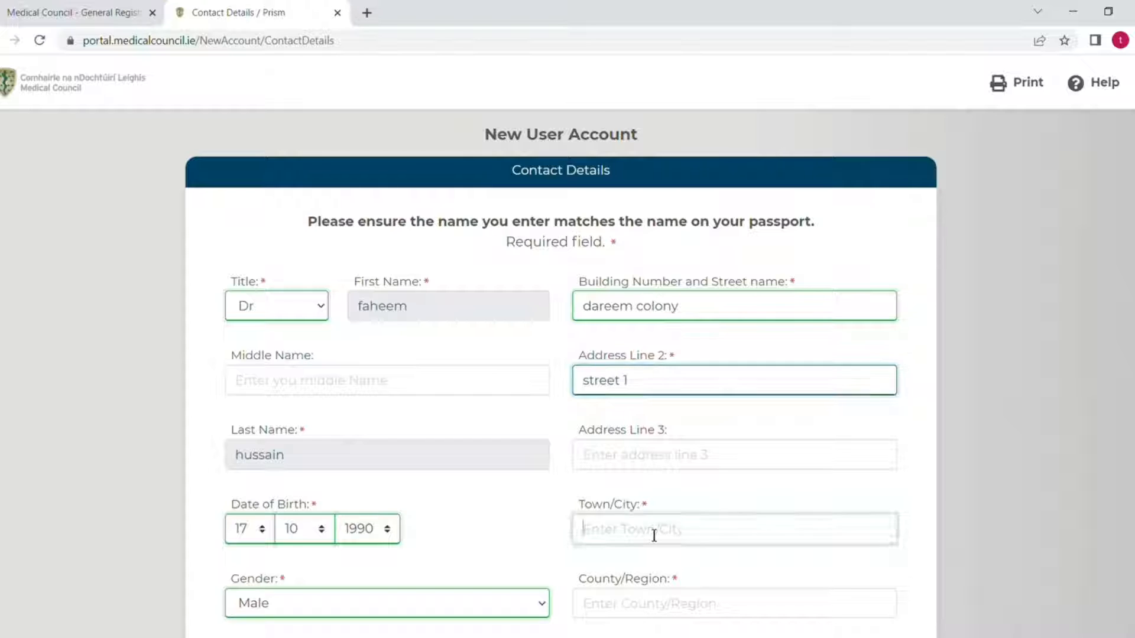
text(lahore)
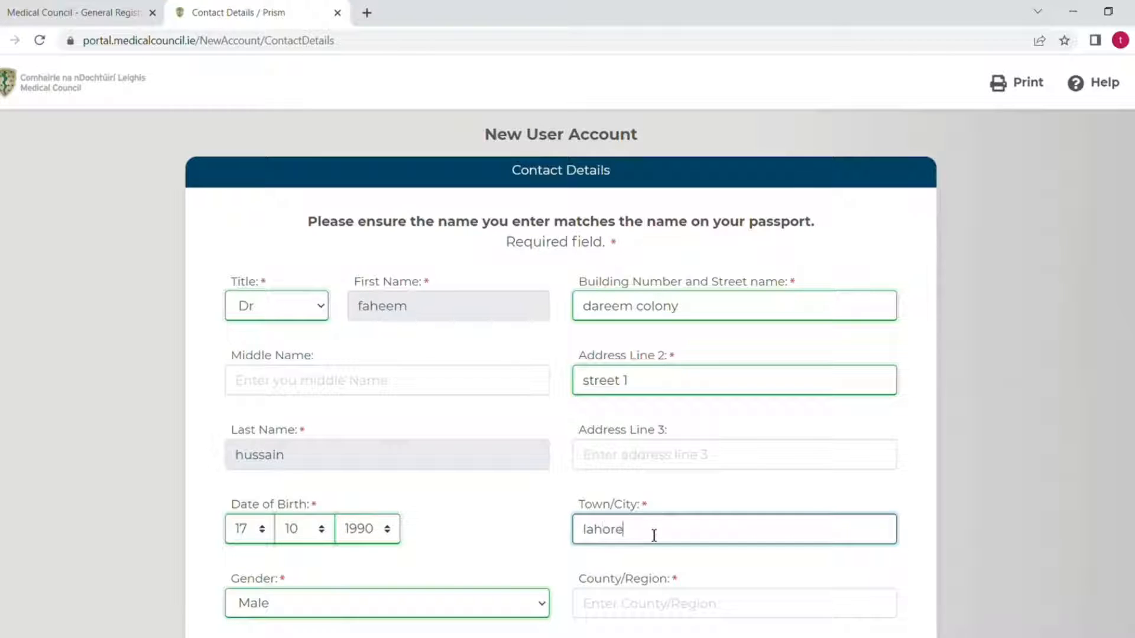
scroll(619, 304, down, 5)
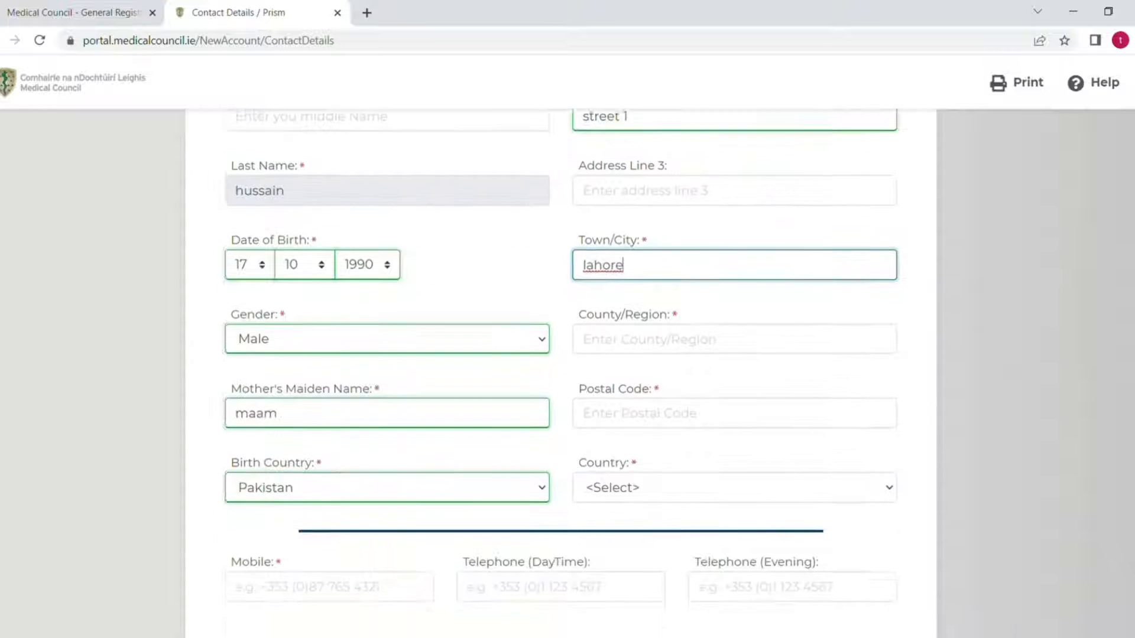
click(631, 342)
click(663, 373)
click(609, 418)
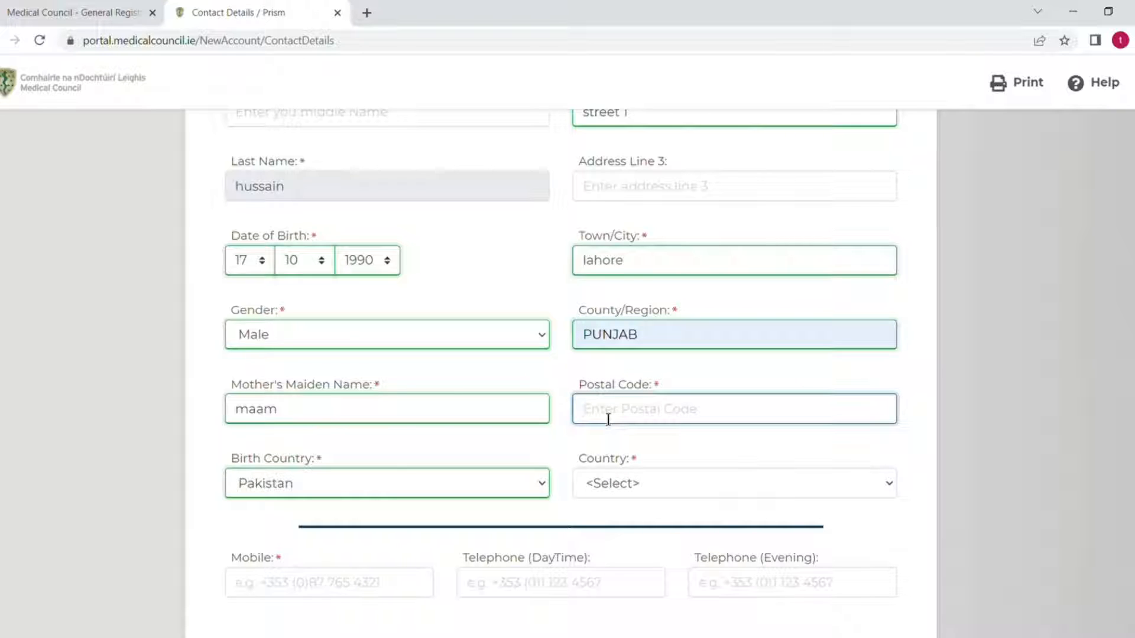
text(56300)
click(636, 483)
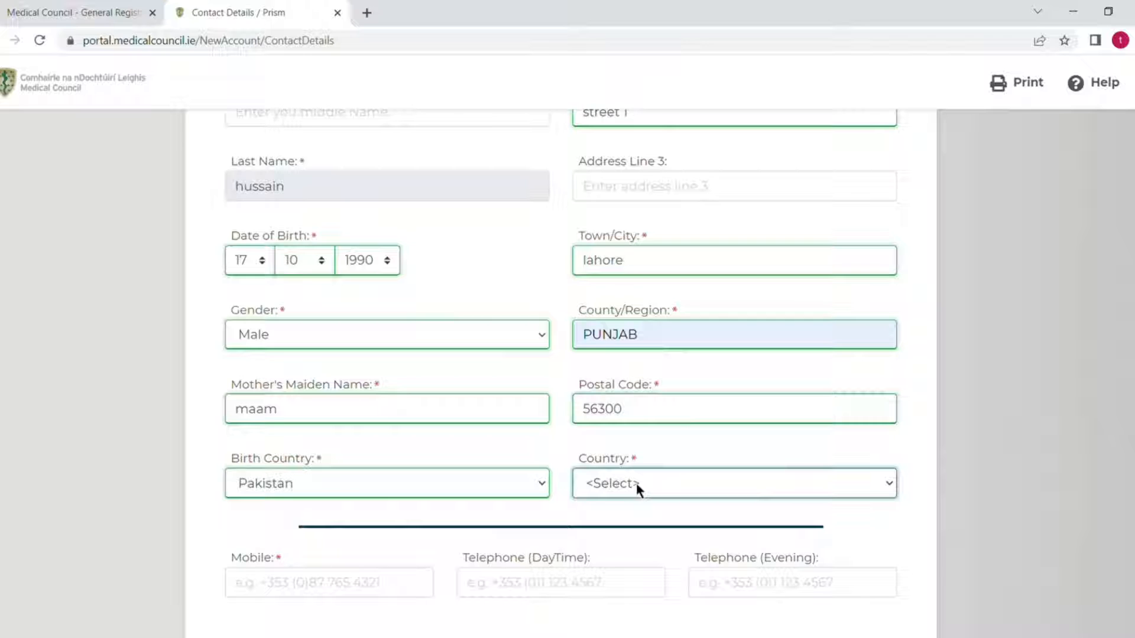
key(p)
Step: Enter the applicant's mobile number and proceed to the Details Summary
scroll(684, 463, down, 3)
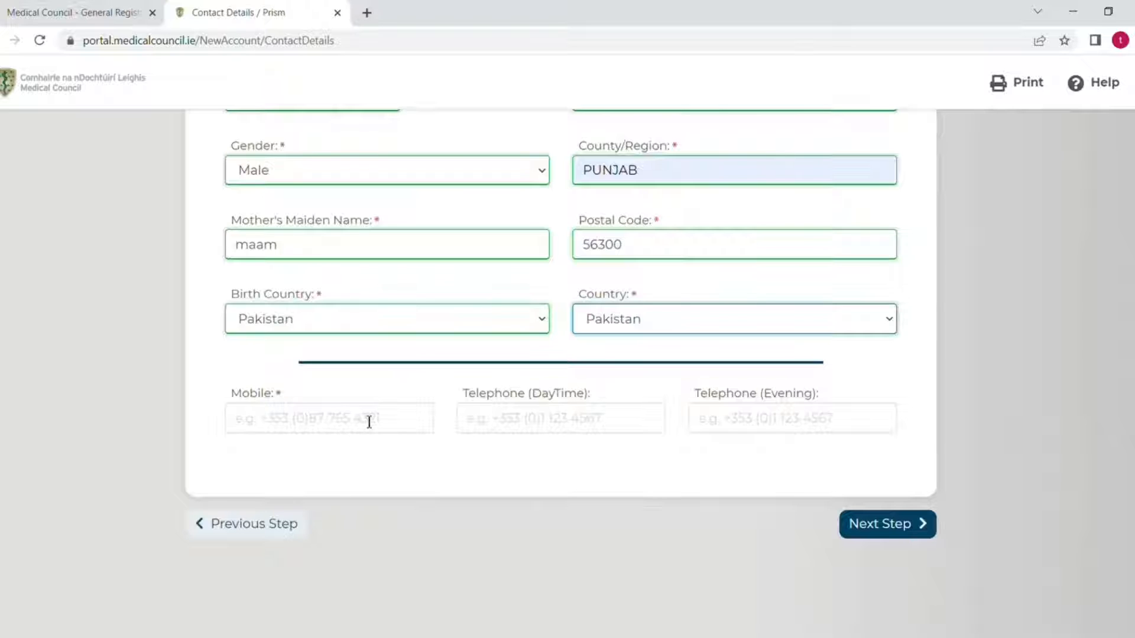
click(405, 430)
text(+092)
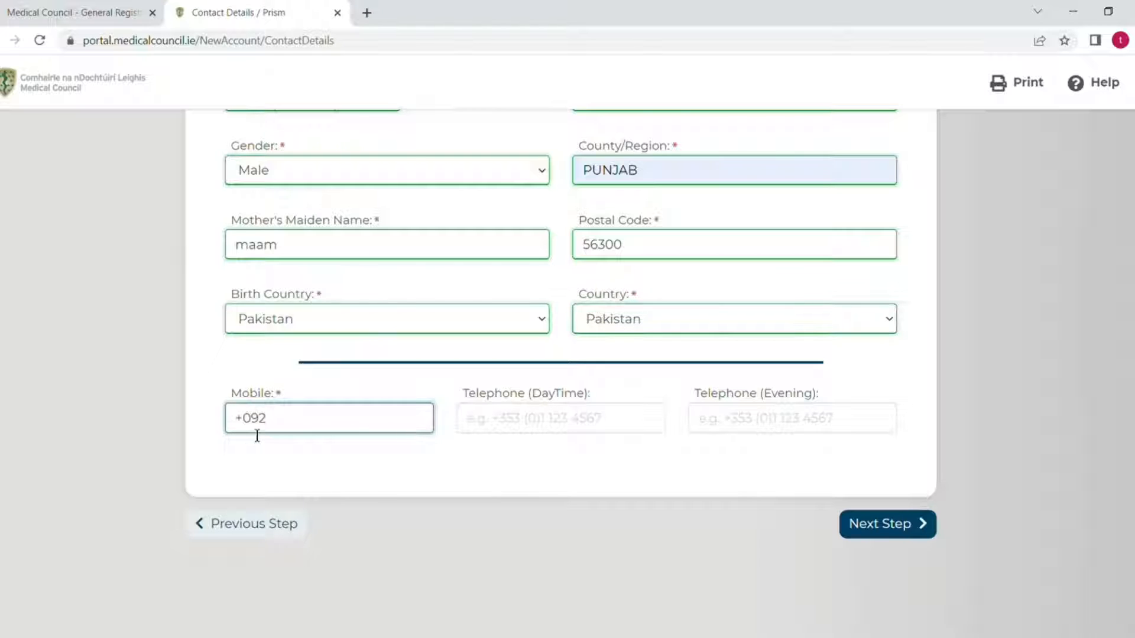
key(BackSpace)
click(282, 436)
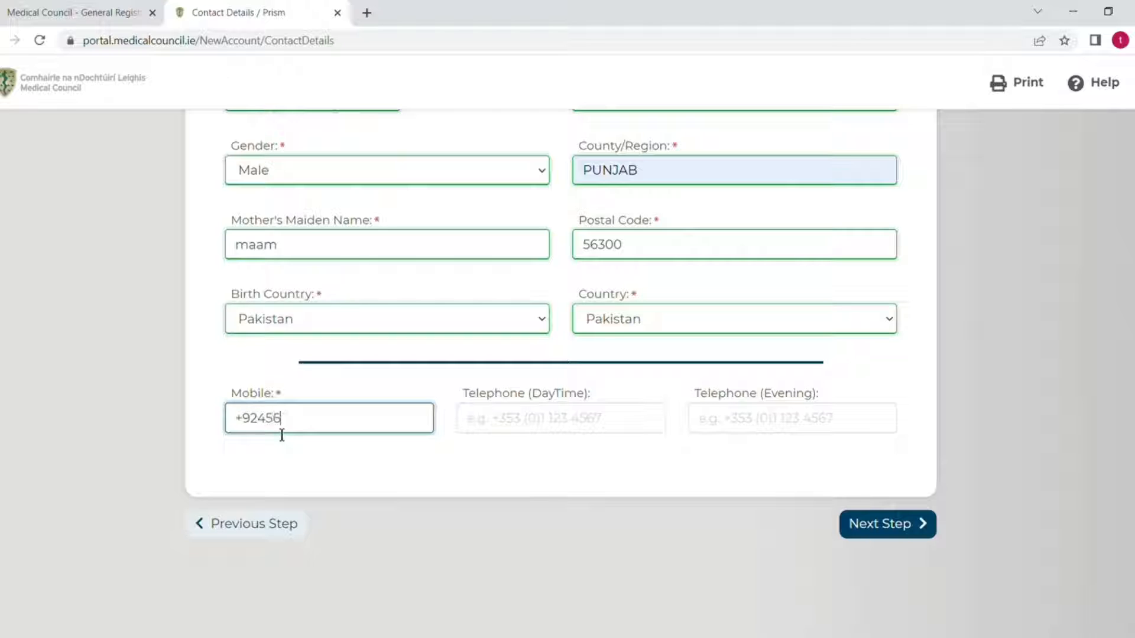
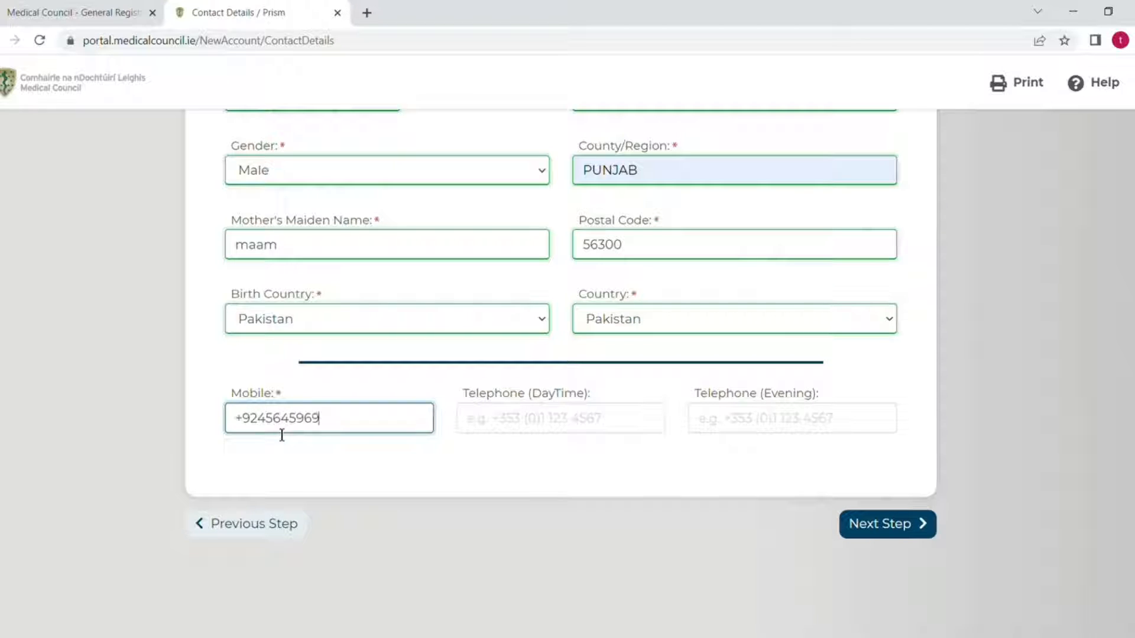
click(872, 534)
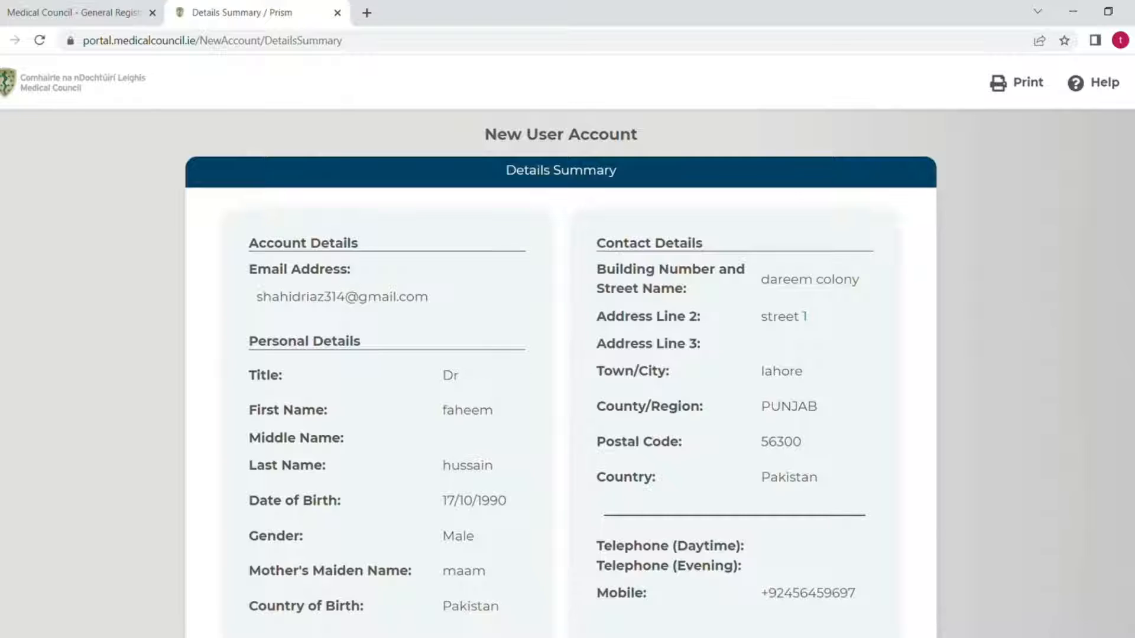
Step: Review the Details Summary and submit the new account details
scroll(1020, 296, down, 2)
scroll(561, 365, down, 3)
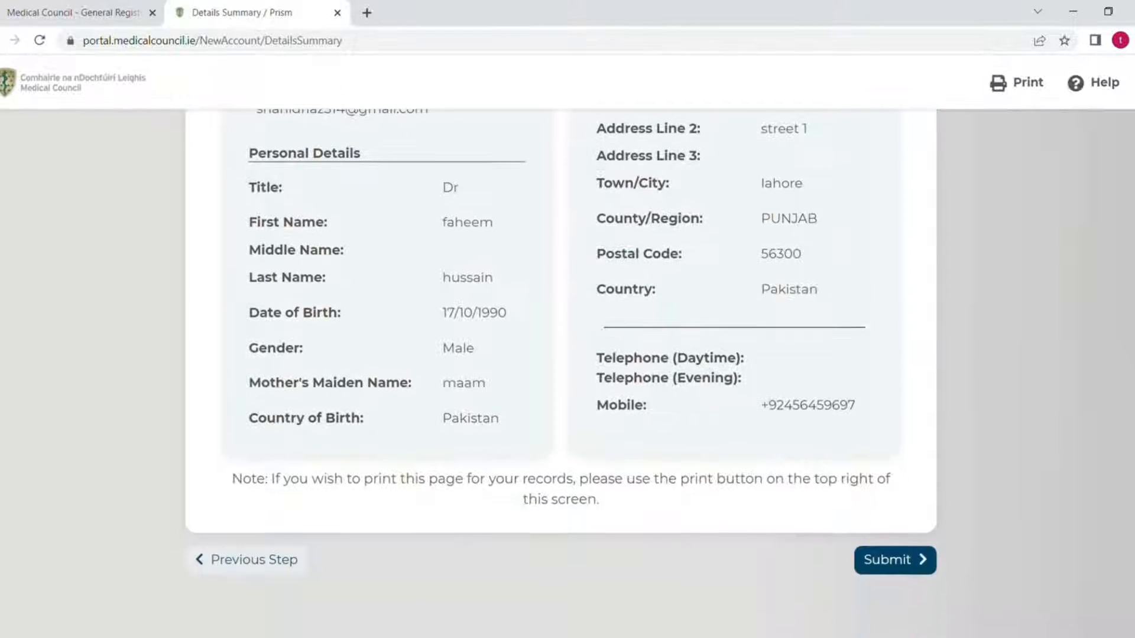
click(902, 565)
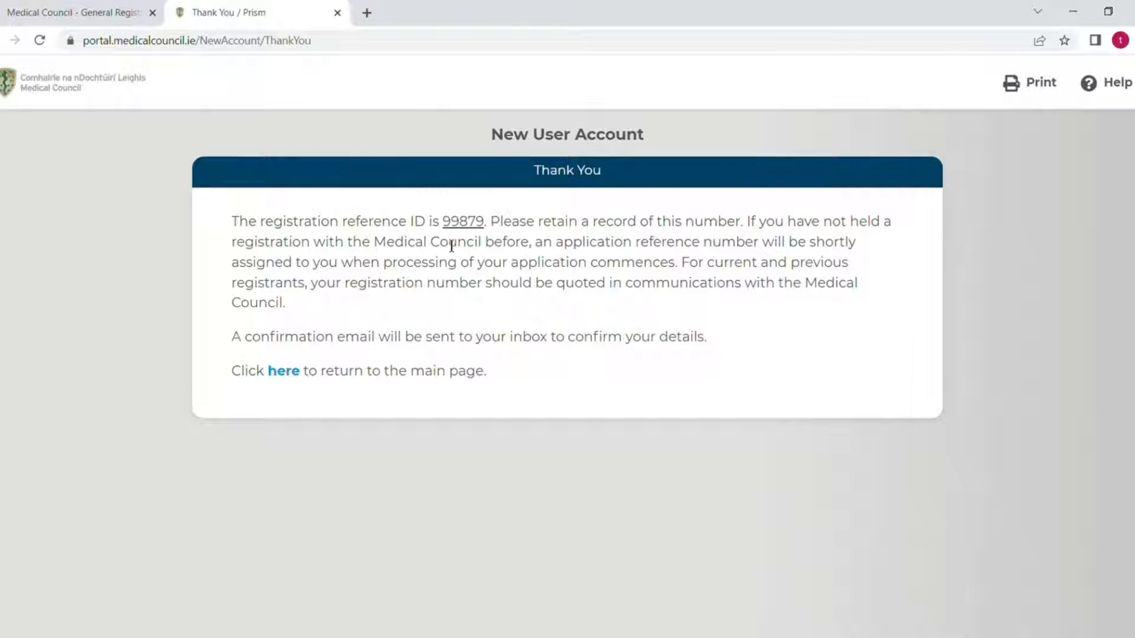
Step: Return to the portal home and start the Online Registration Application from Outstanding Tasks
click(294, 385)
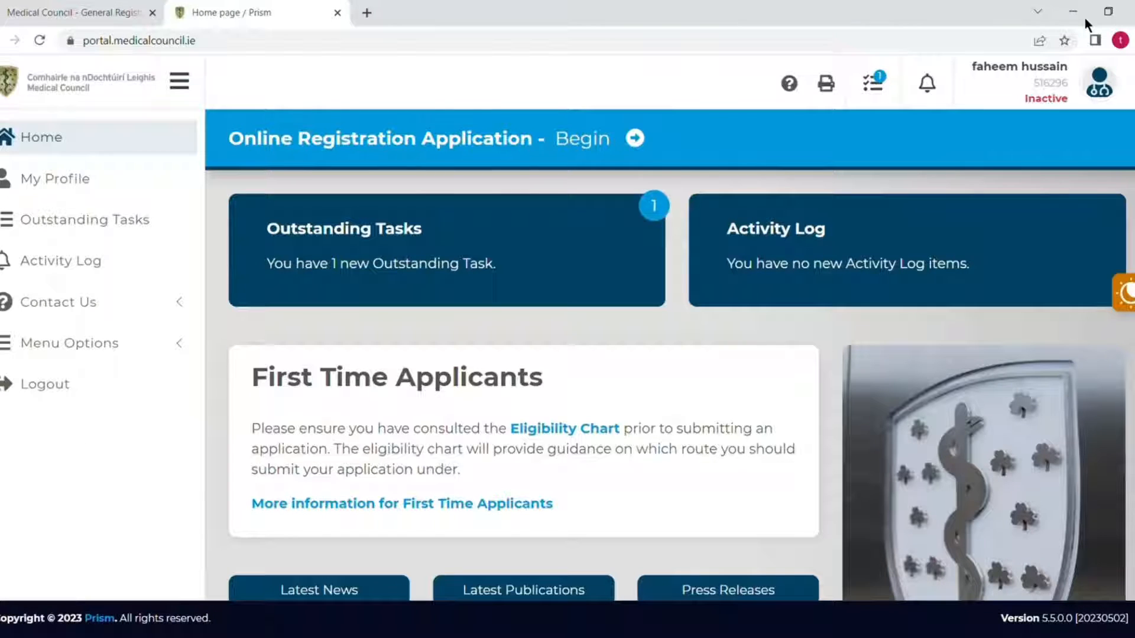
click(367, 235)
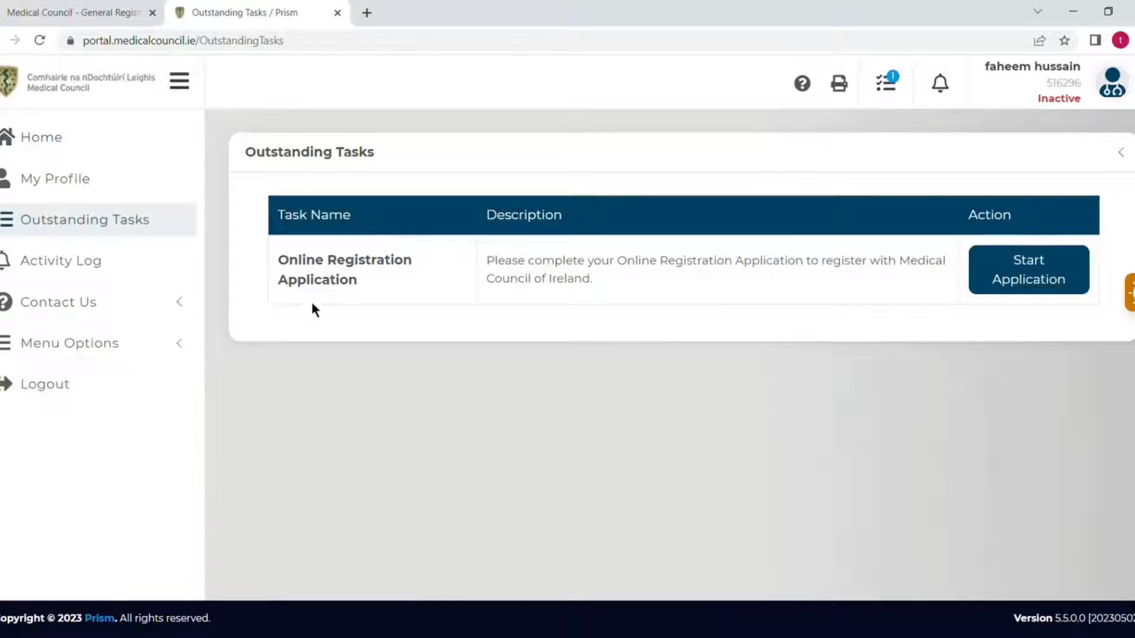
click(1018, 279)
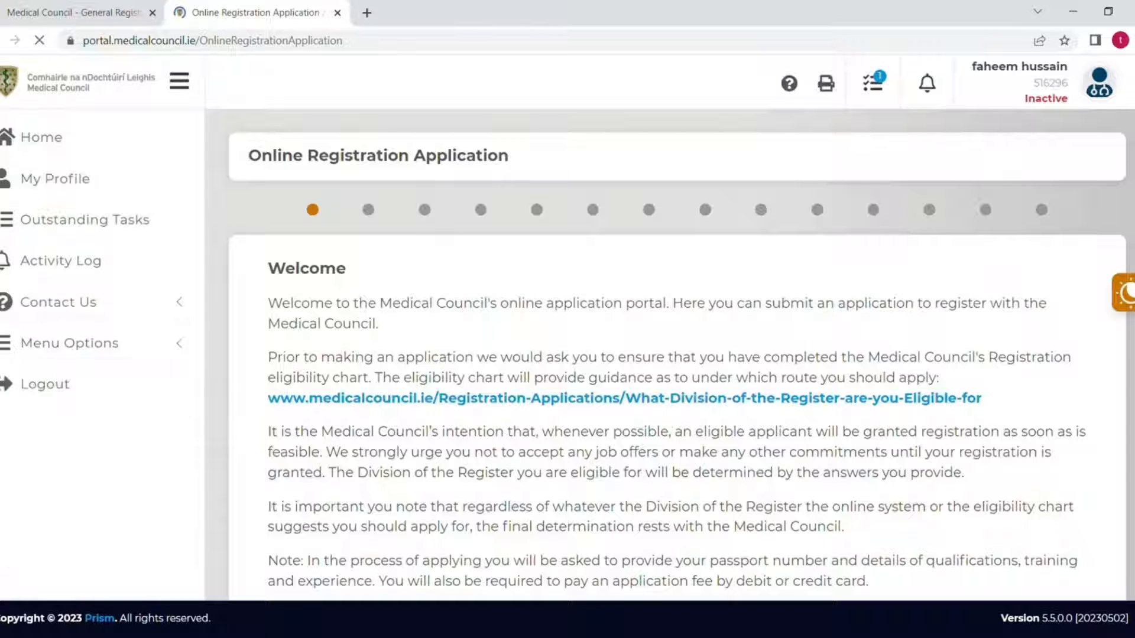
Step: Answer No to the prior-registration questions, acknowledge the indemnity warning, and continue
scroll(677, 354, down, 2)
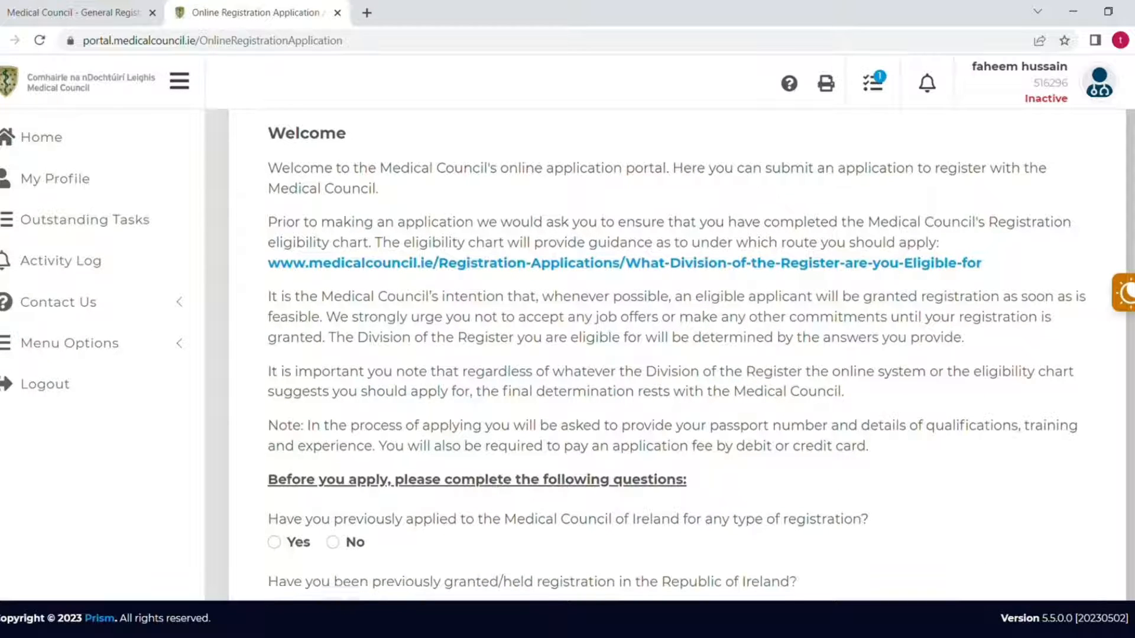
scroll(484, 356, down, 3)
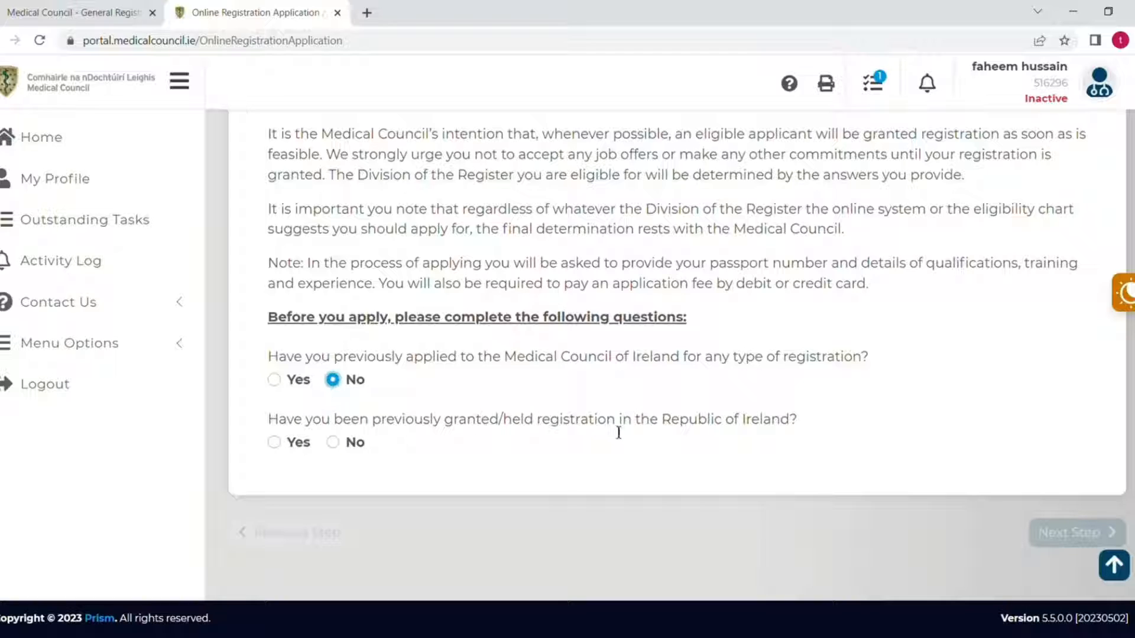
click(332, 443)
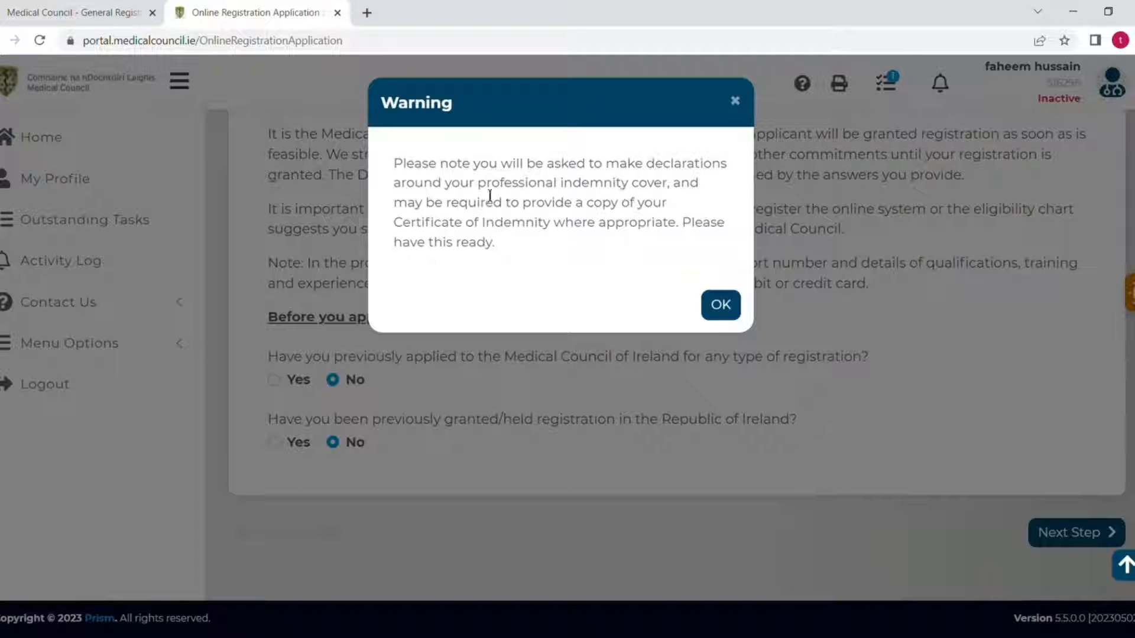
click(736, 319)
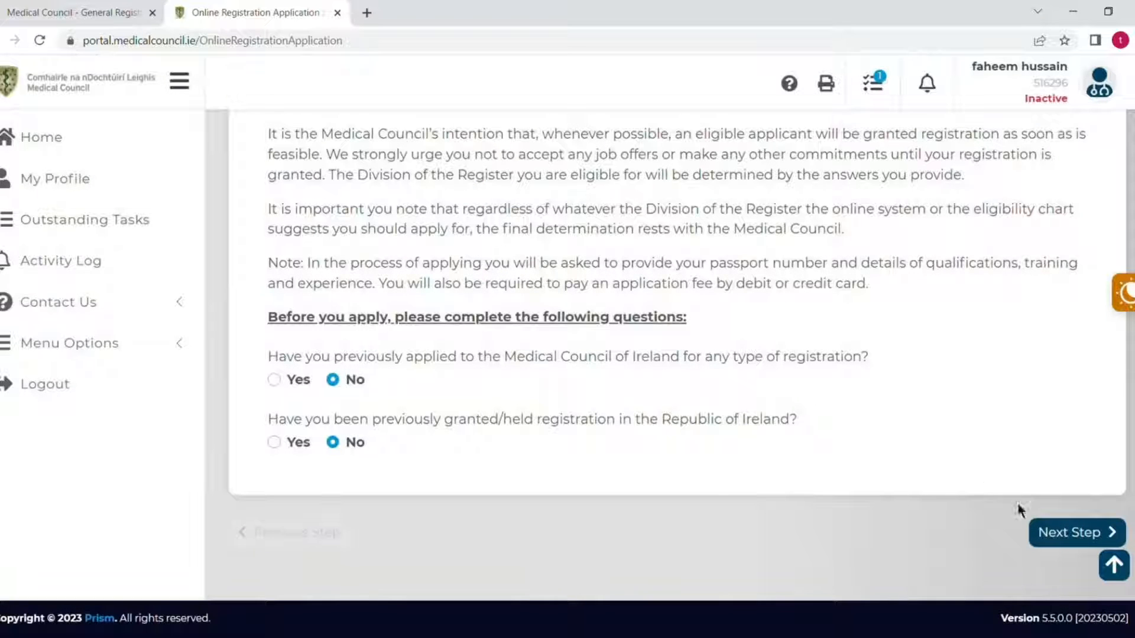
click(1051, 532)
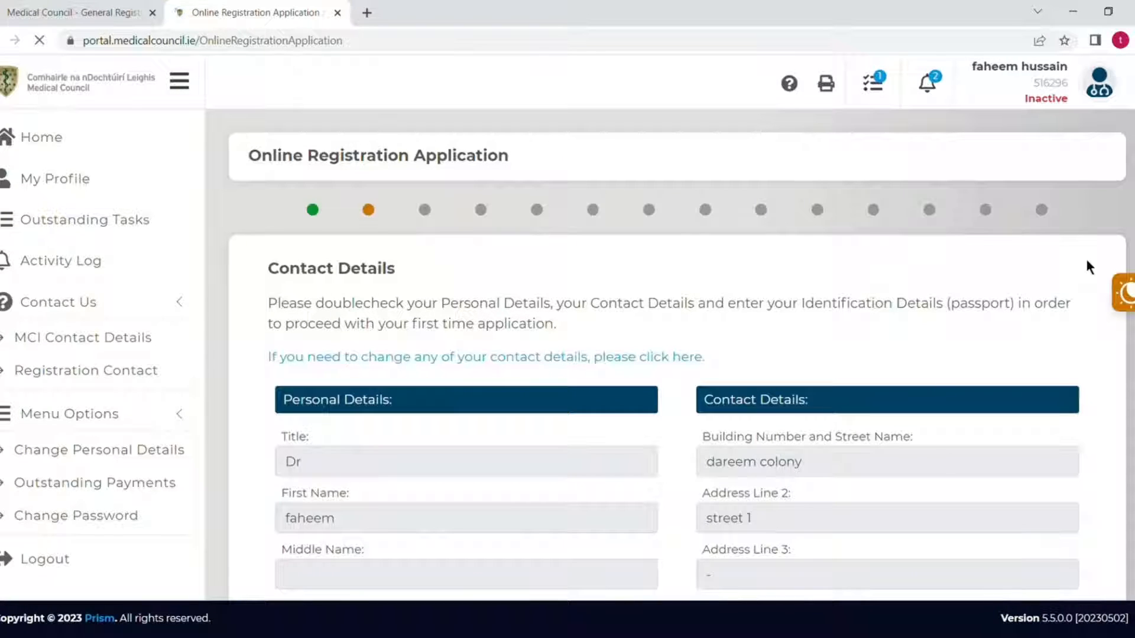
Step: Enter the applicant's passport number in the contact details
scroll(677, 355, down, 3)
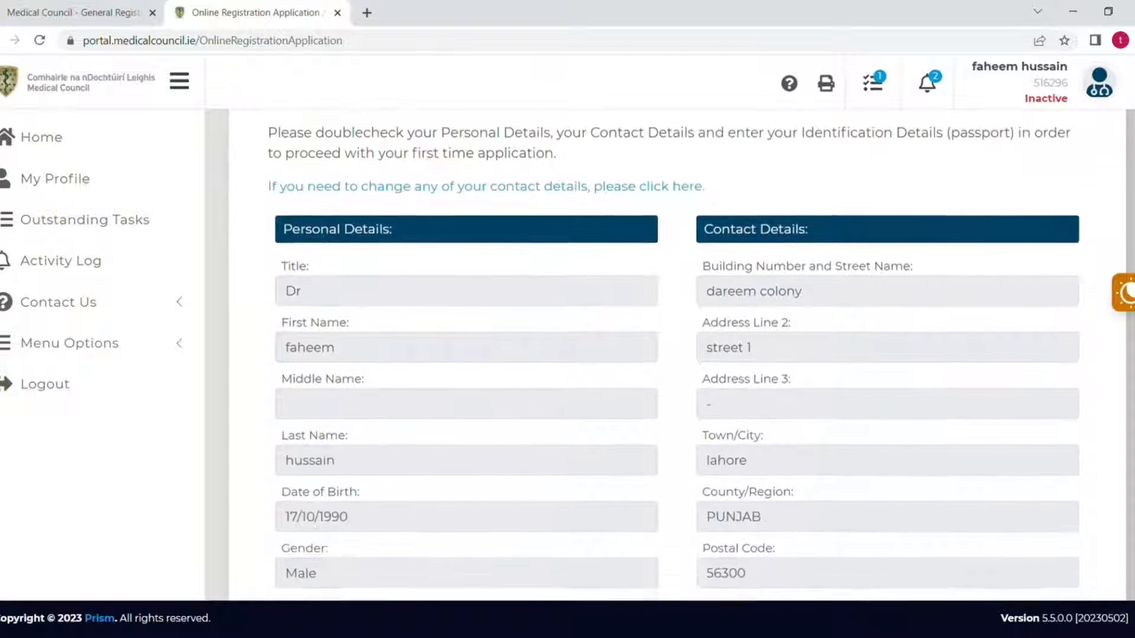
scroll(677, 355, down, 2)
scroll(677, 355, down, 1)
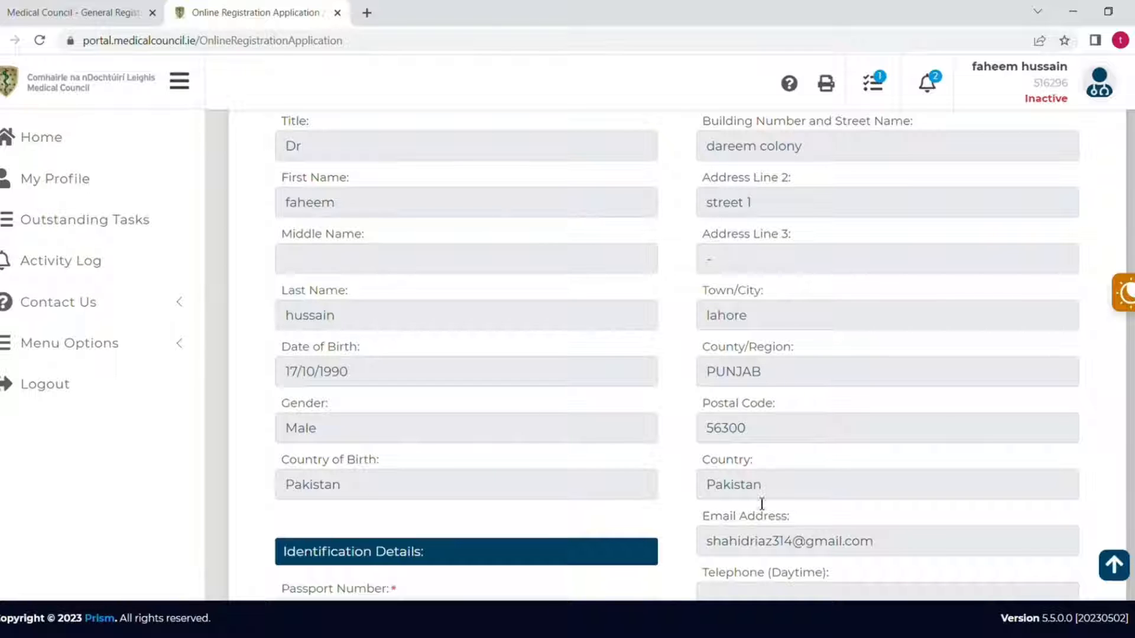
scroll(798, 540, down, 5)
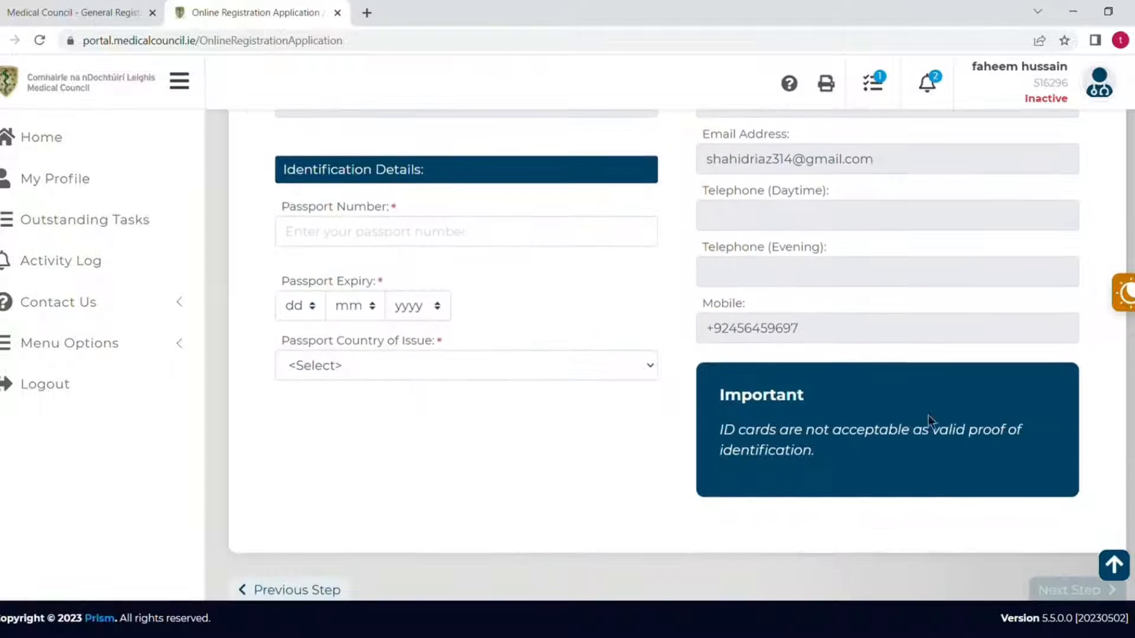
click(335, 236)
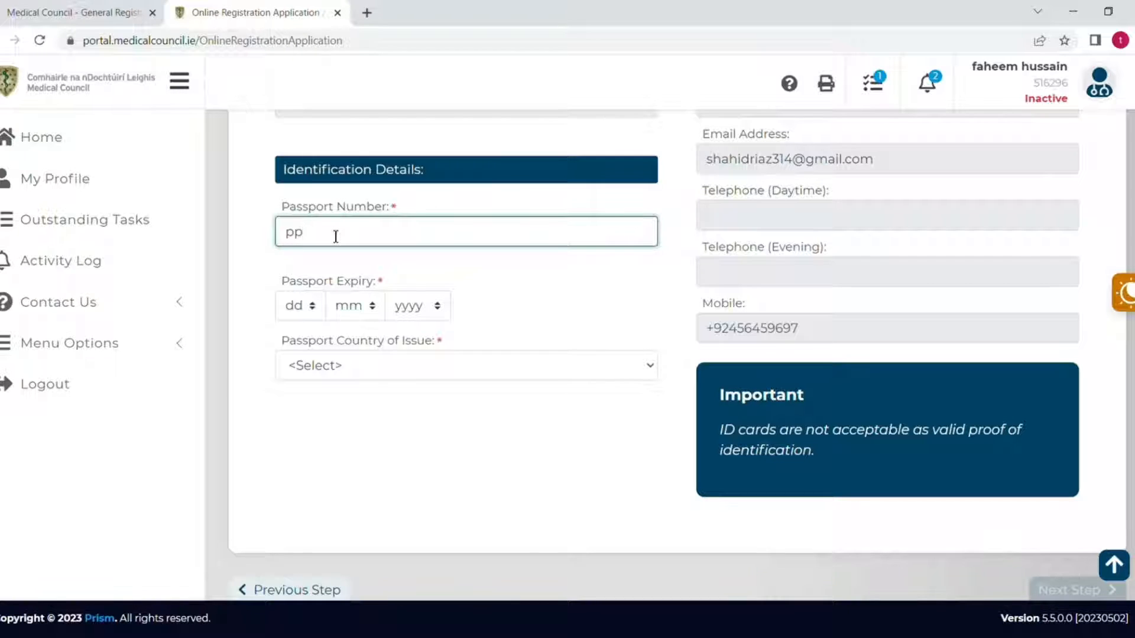
key(BackSpace)
Step: Set passport expiry to 03/06/2029 and issuing country to Pakistan, then continue
click(304, 306)
click(296, 383)
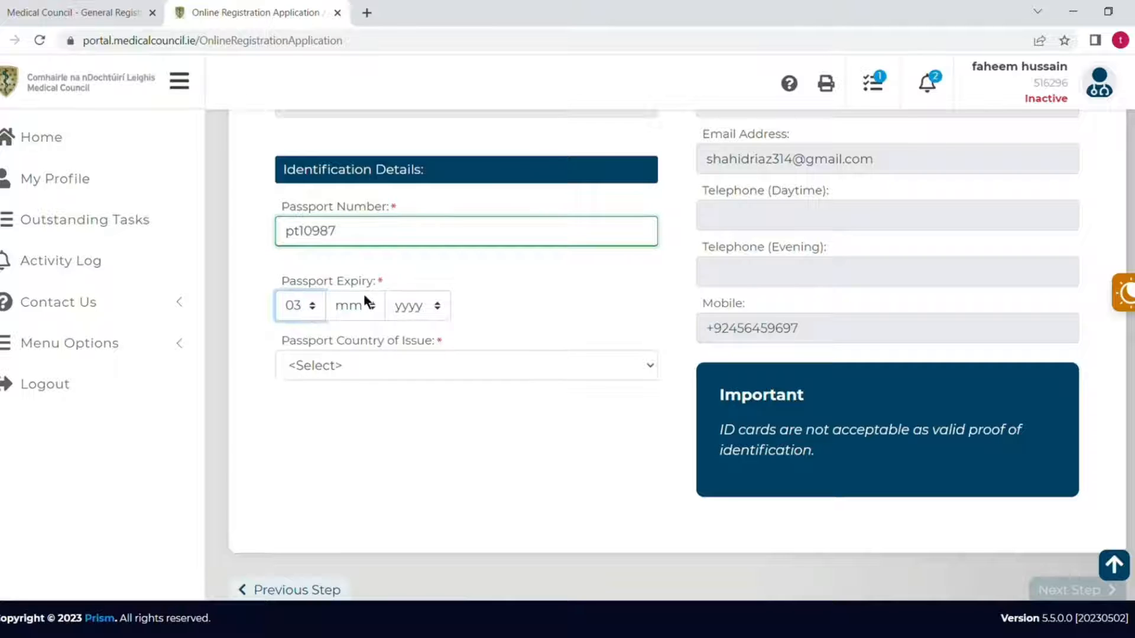
click(363, 314)
click(372, 370)
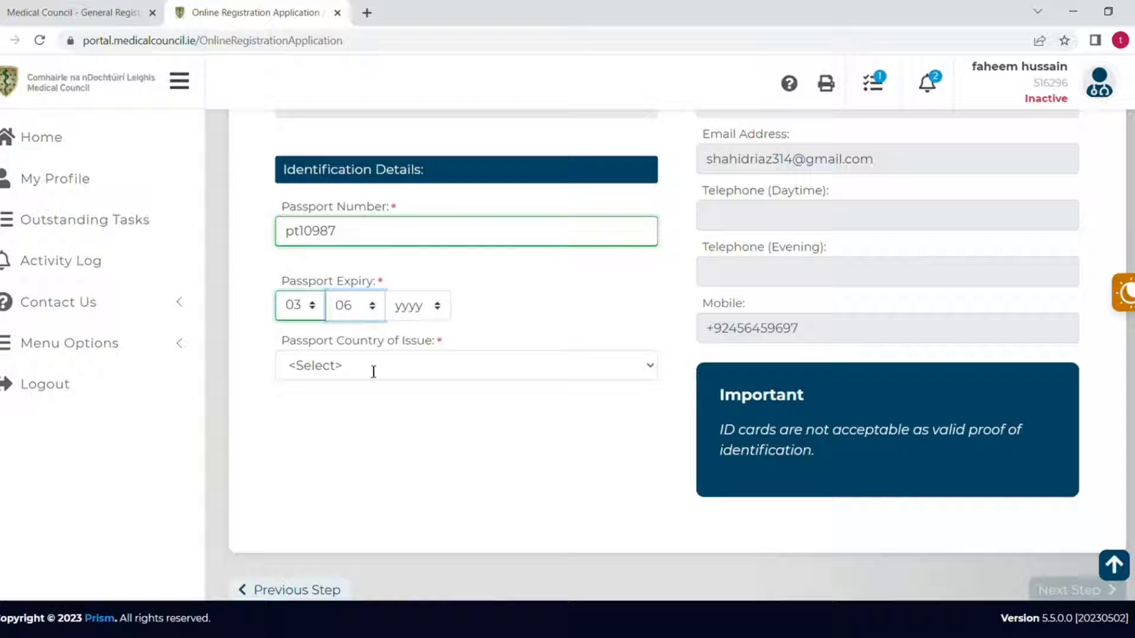
click(413, 308)
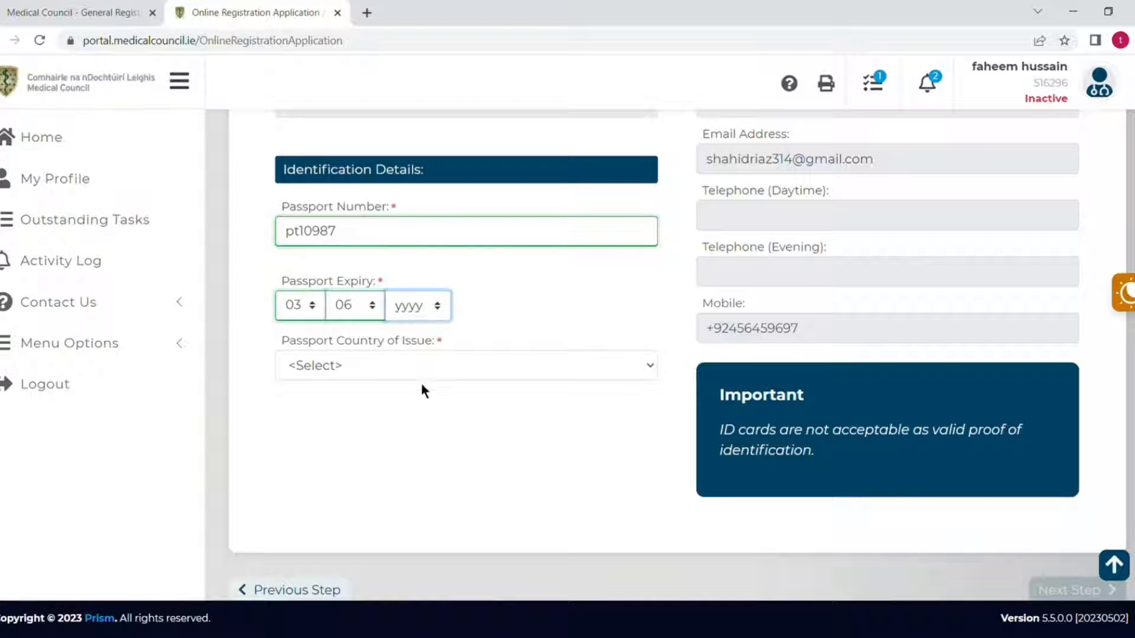
text(2029)
key(Tab)
key(p)
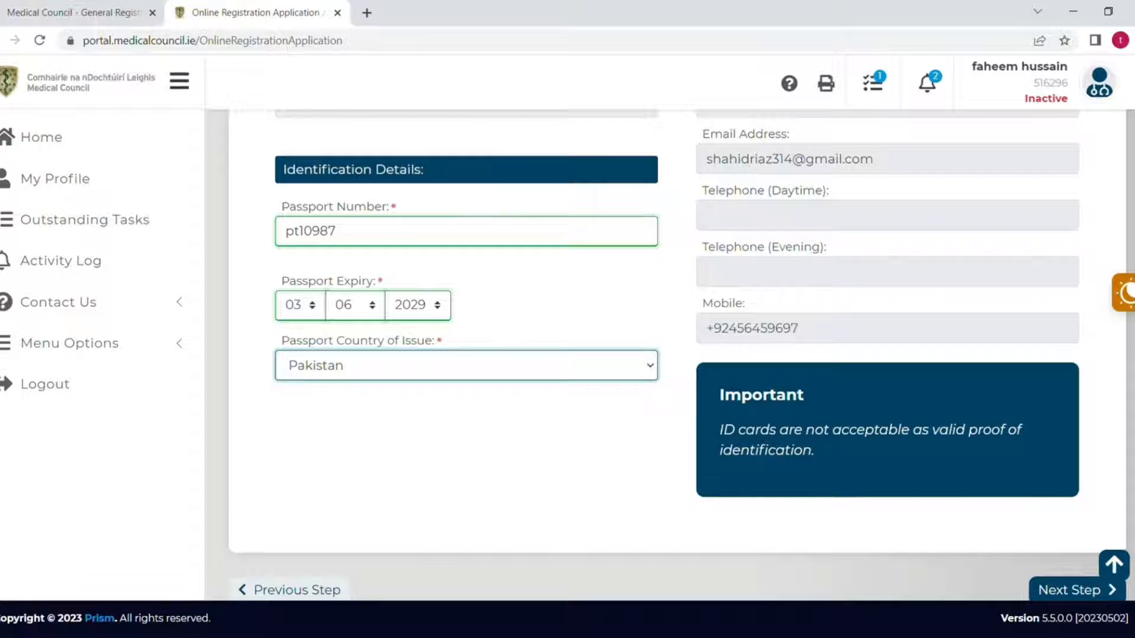
scroll(1005, 521, down, 1)
click(1071, 531)
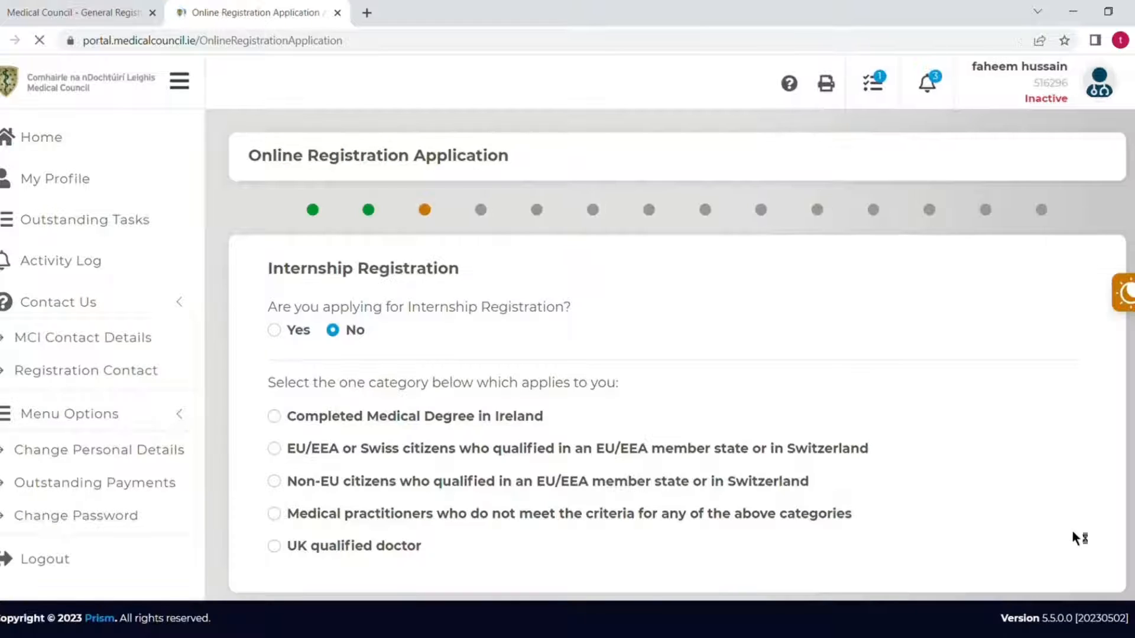
Step: Select the 'Medical practitioners who do not meet the criteria' category and continue to Division
scroll(797, 341, down, 2)
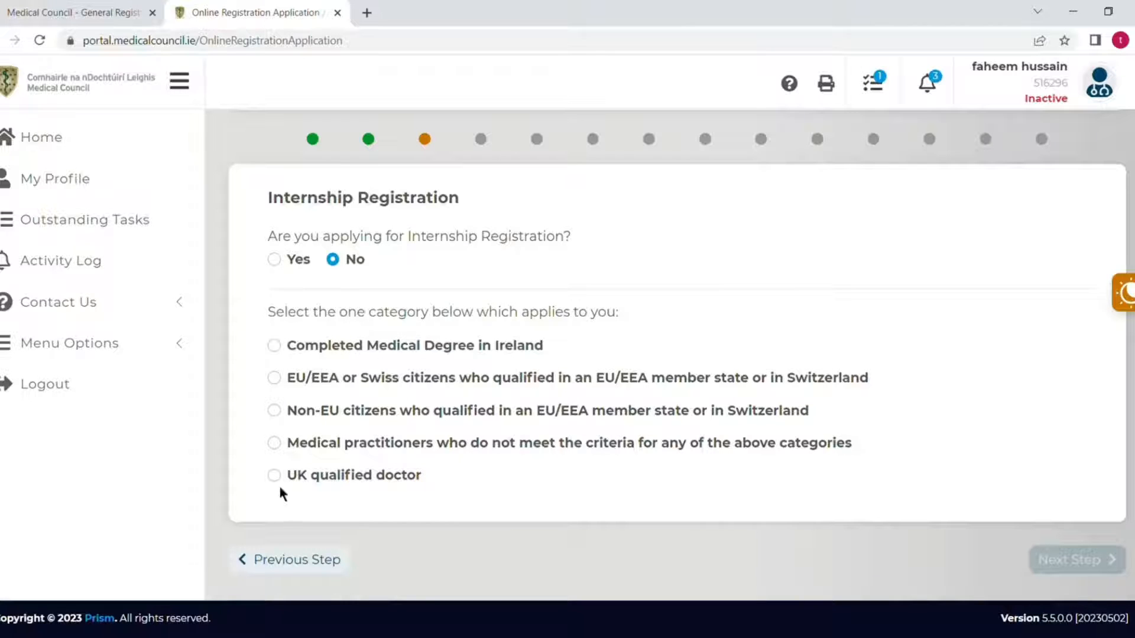
click(274, 410)
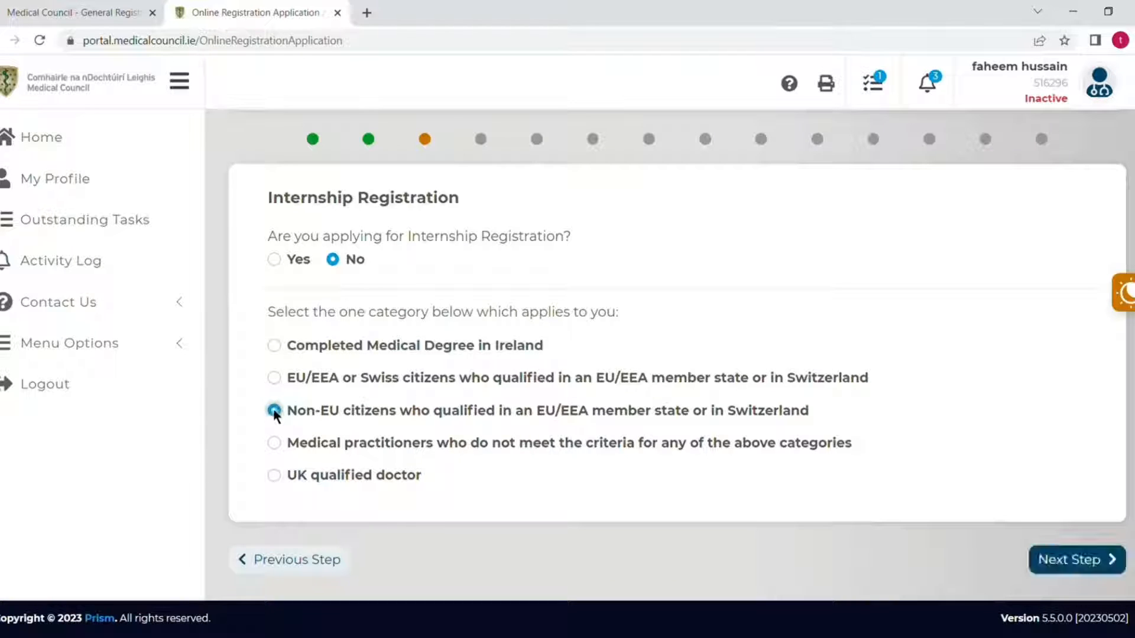
click(274, 443)
click(1067, 567)
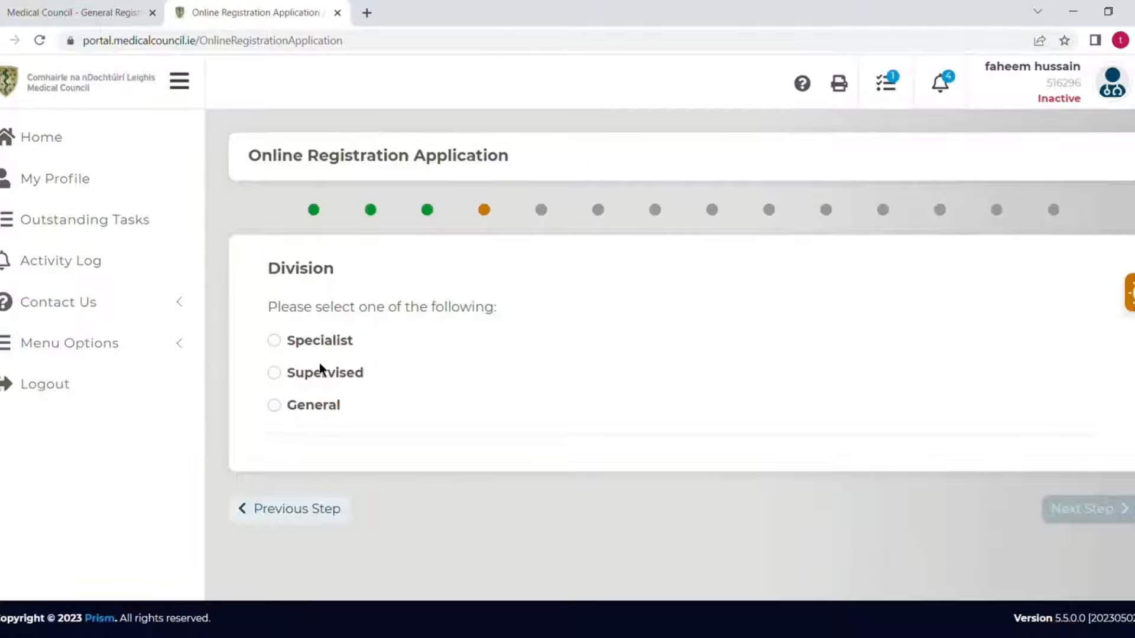
Step: Choose the General division and the Certificate of Experience (COE) route
click(273, 407)
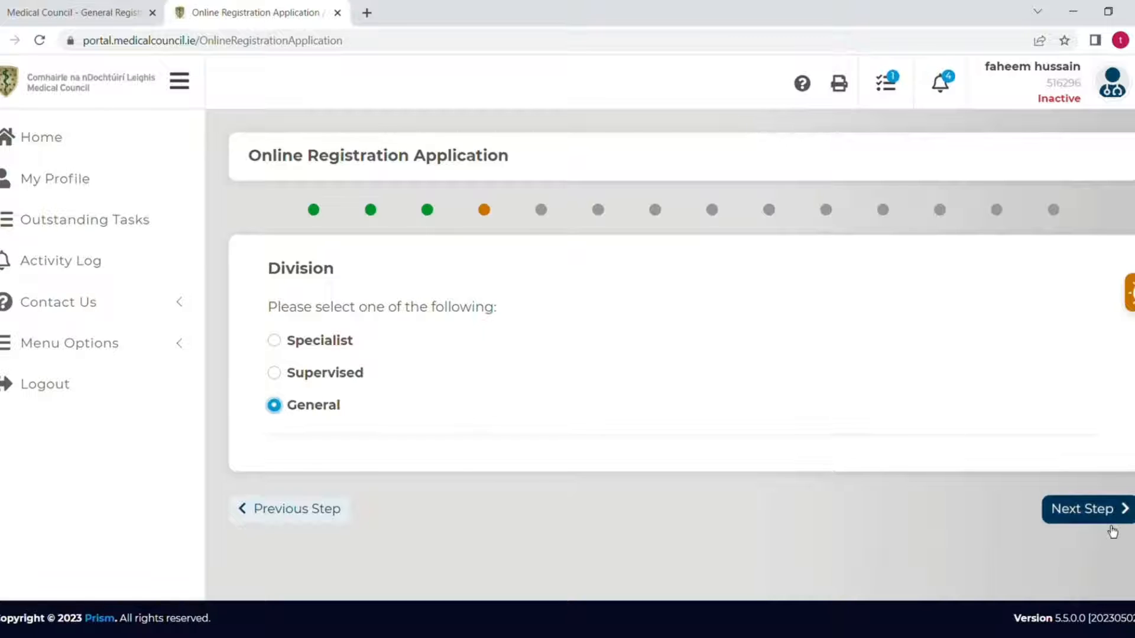
click(1109, 528)
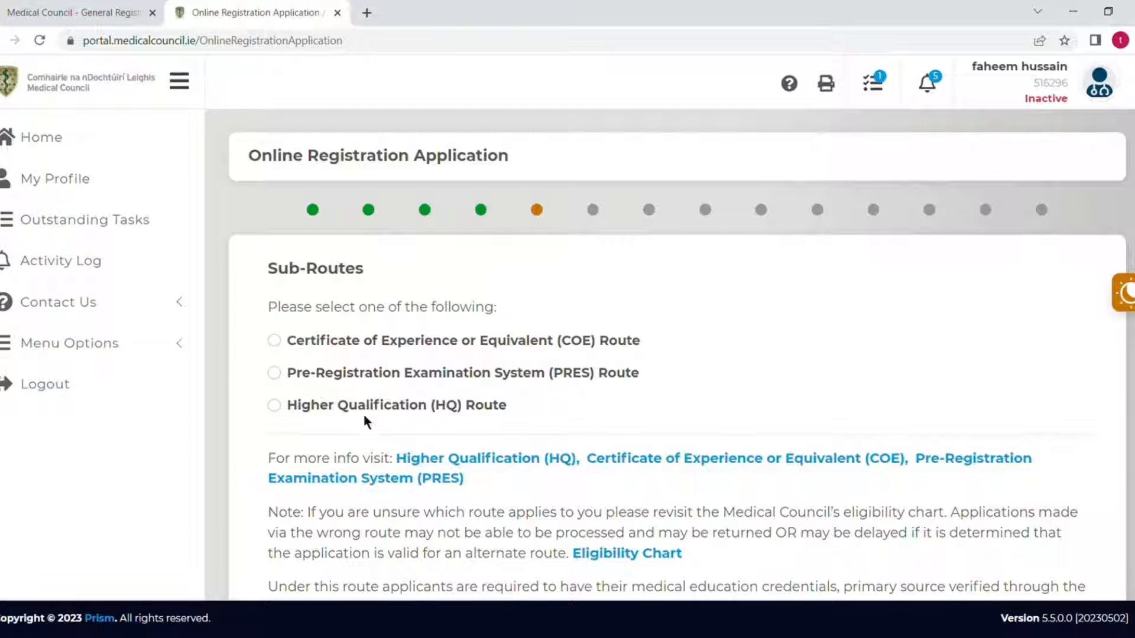
click(276, 343)
scroll(889, 413, down, 4)
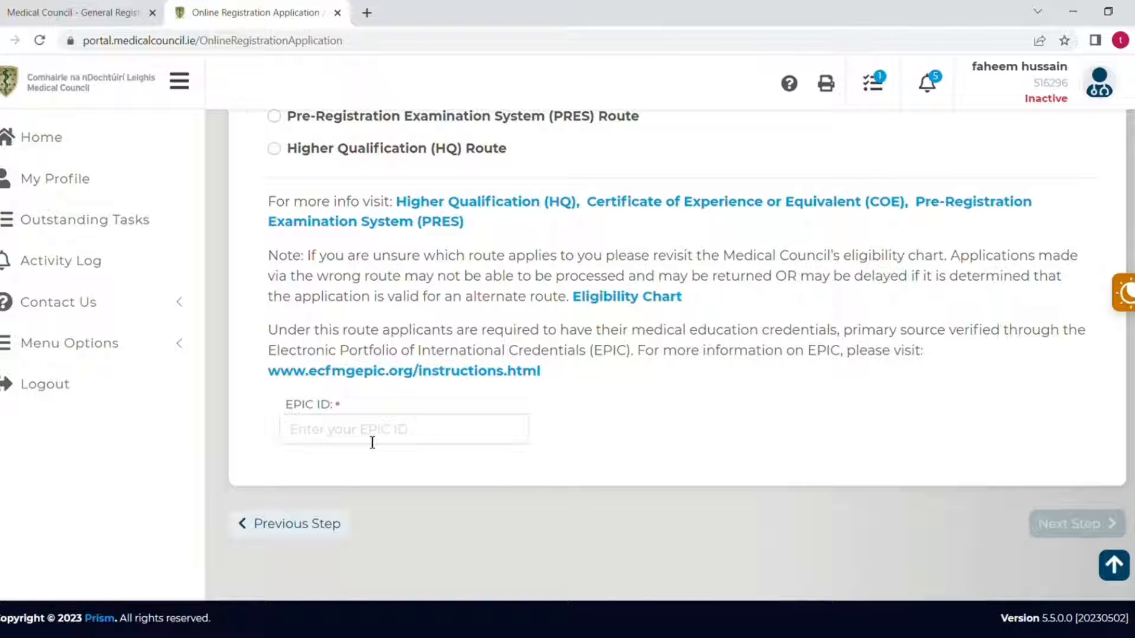
Step: Enter the applicant's EPIC ID and continue to Primary Medical Qualifications
click(372, 443)
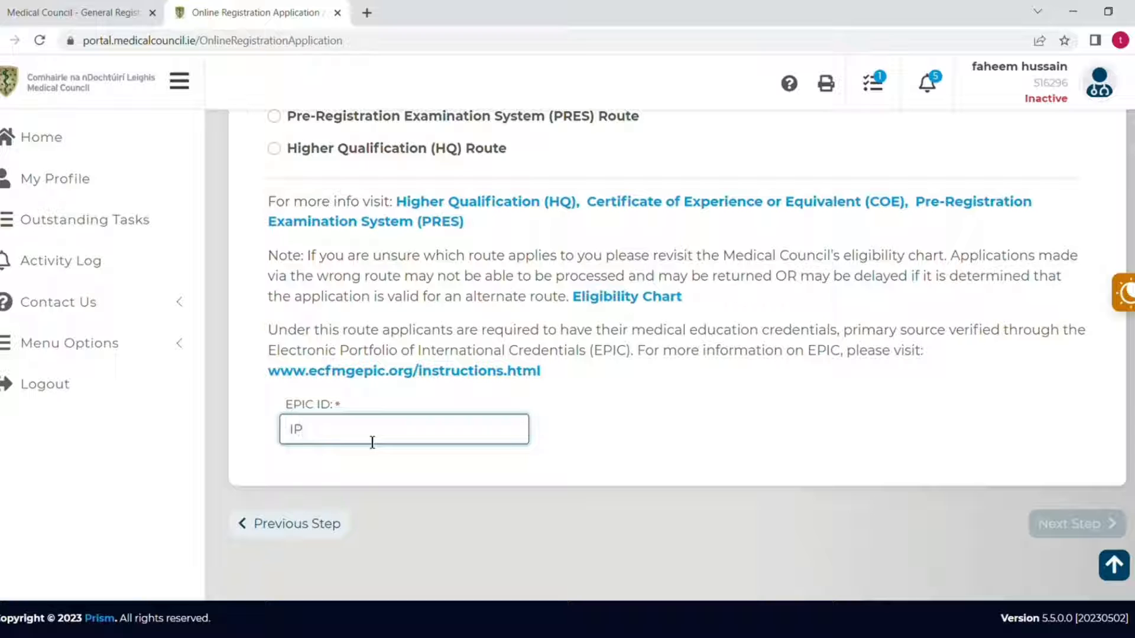
click(981, 507)
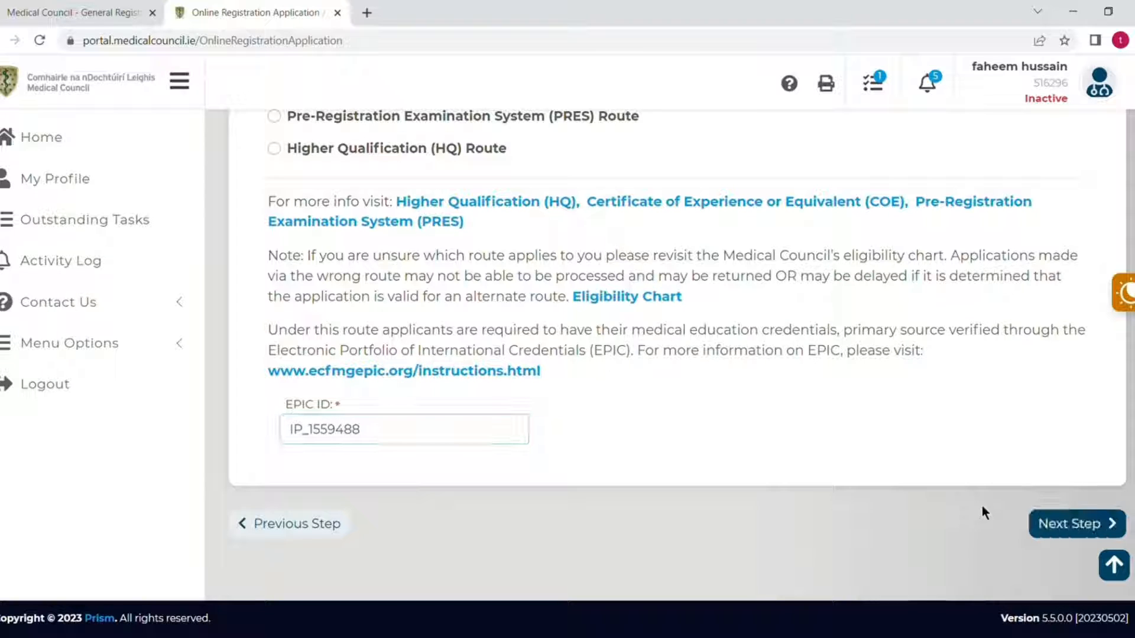
click(1071, 534)
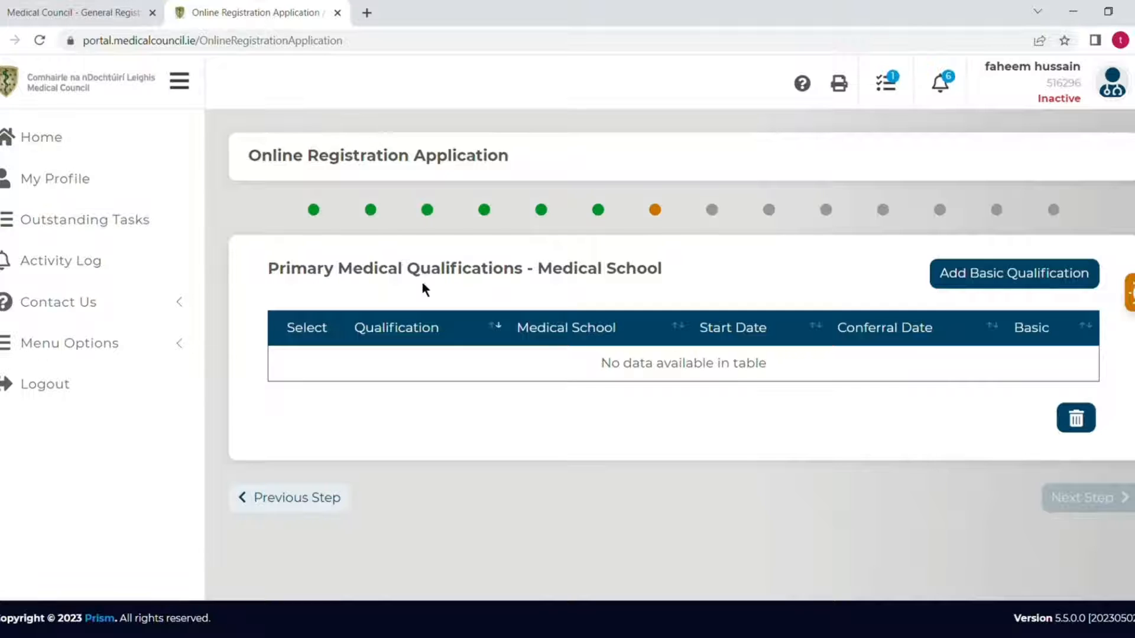
Step: Start a basic qualification: China, Yichun University School of Medicine, Bachelor of Medicine, Bachelor of Surgery
click(1000, 281)
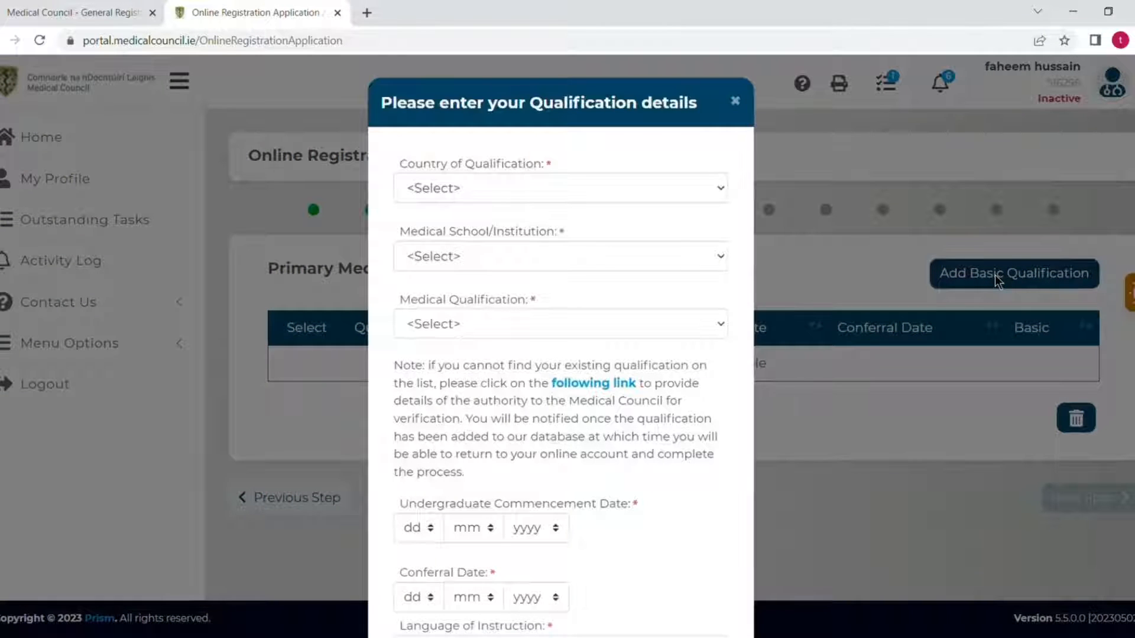
click(487, 182)
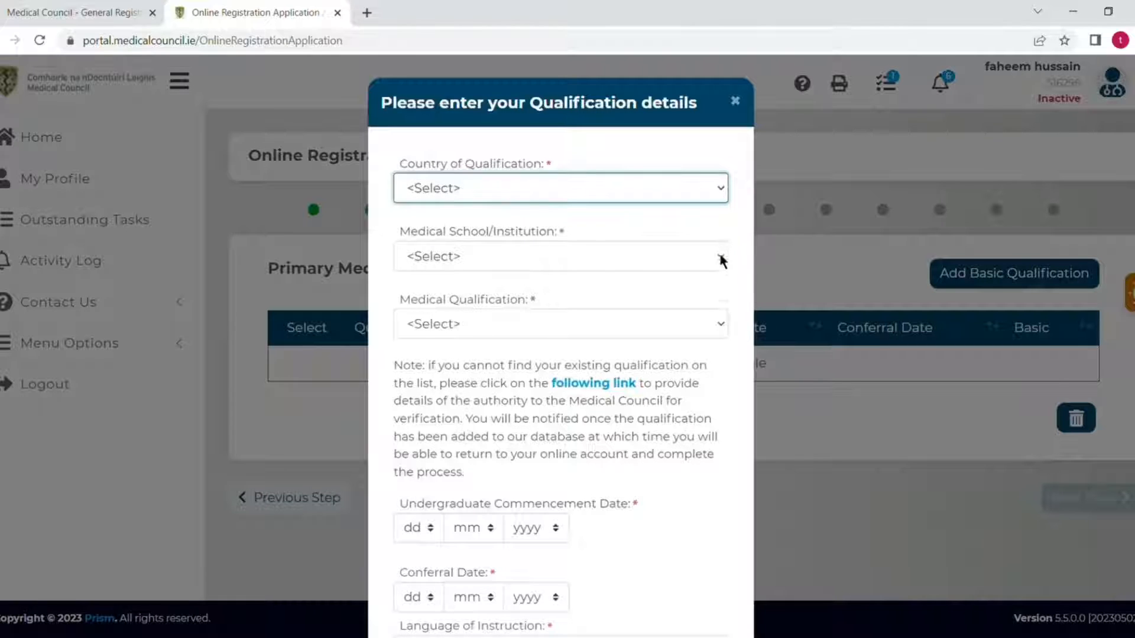
click(425, 441)
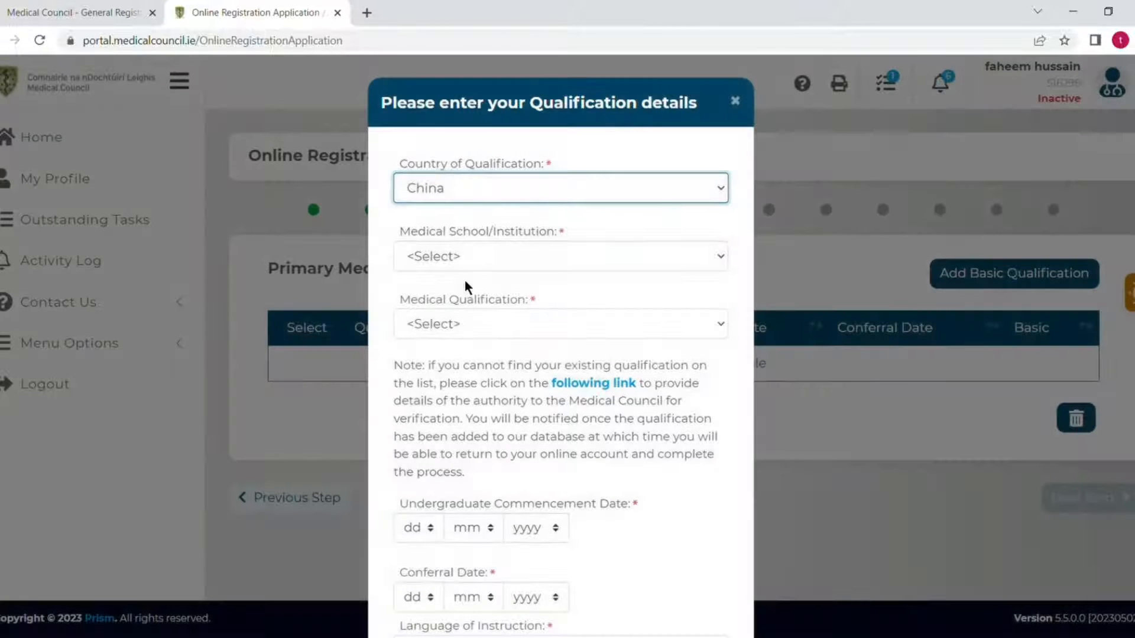
click(551, 253)
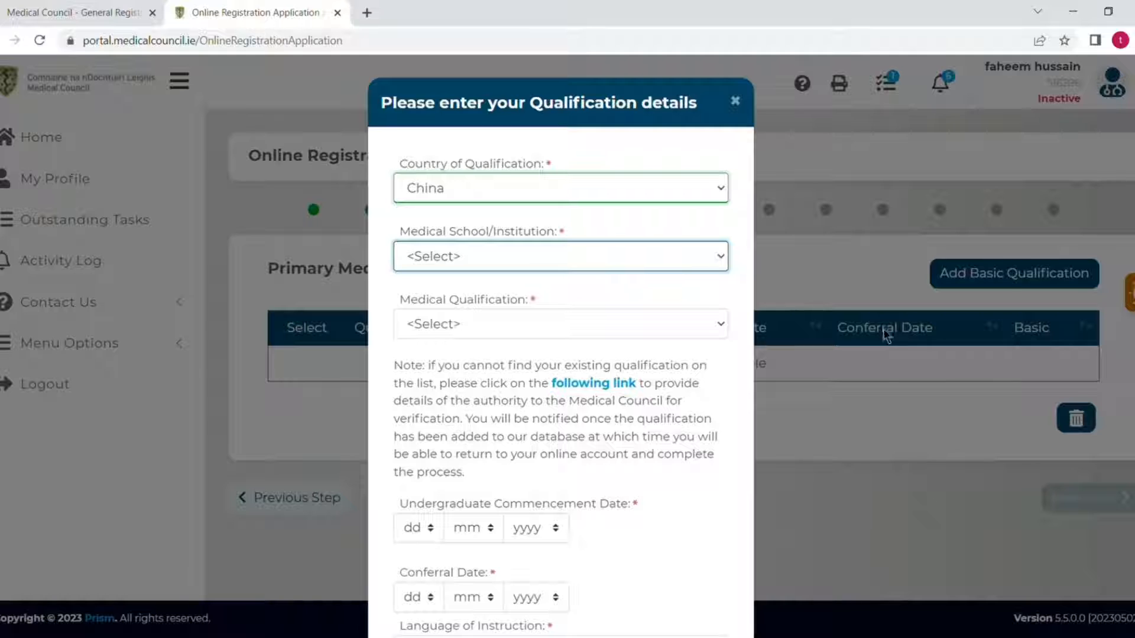
click(558, 509)
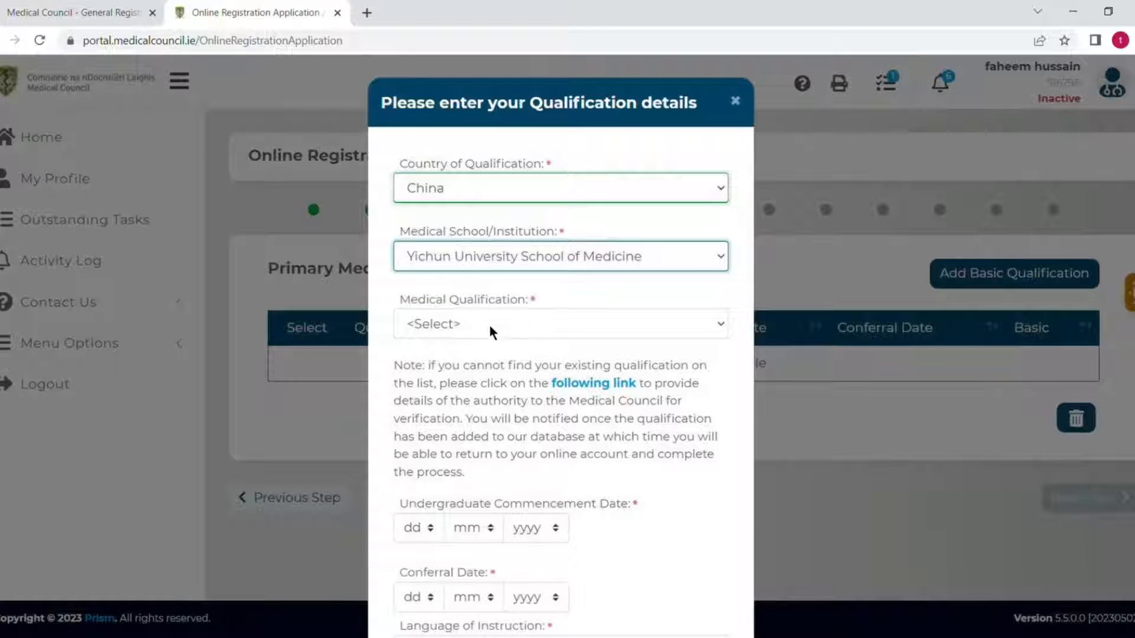
click(494, 371)
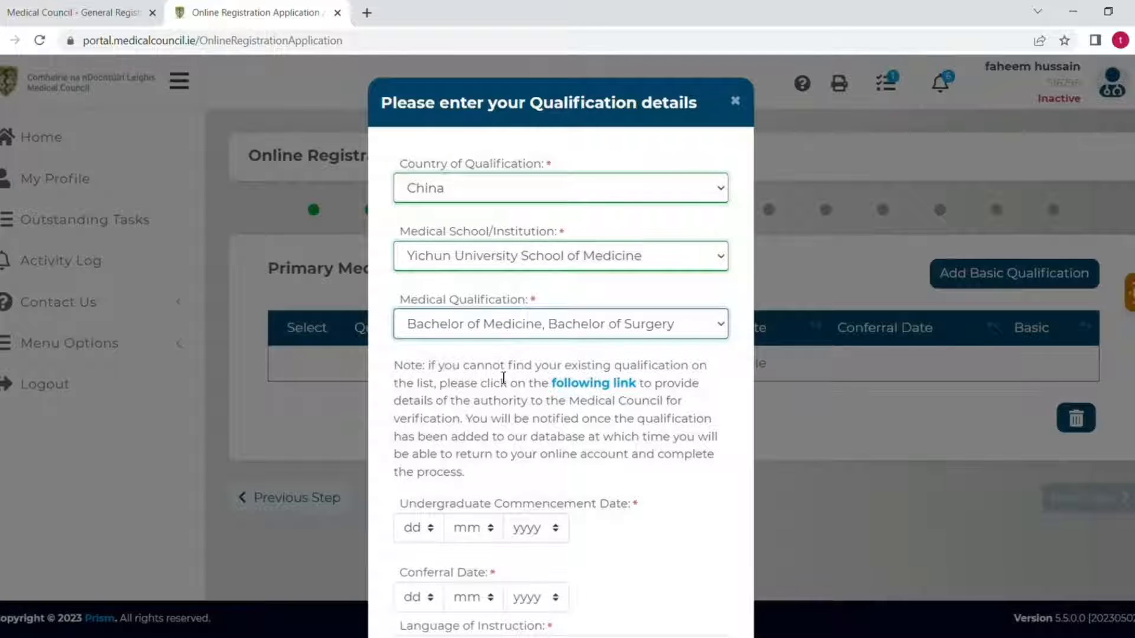
scroll(561, 414, down, 3)
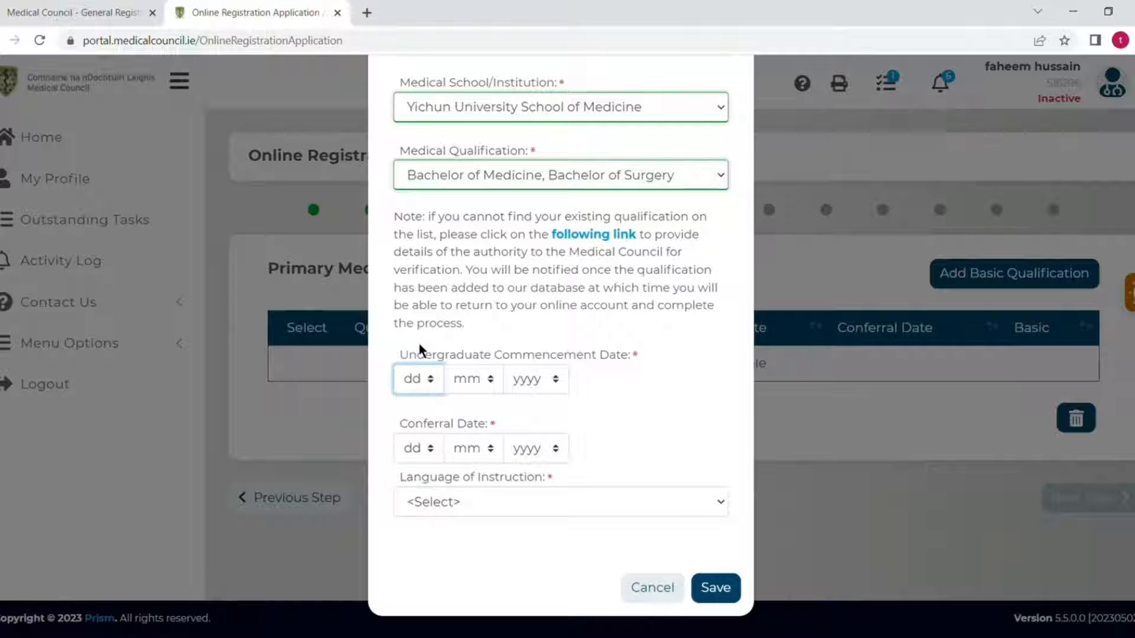
Step: Enter commencement date 18/09/2012 and conferral date 18/07/2019
text(18)
click(463, 381)
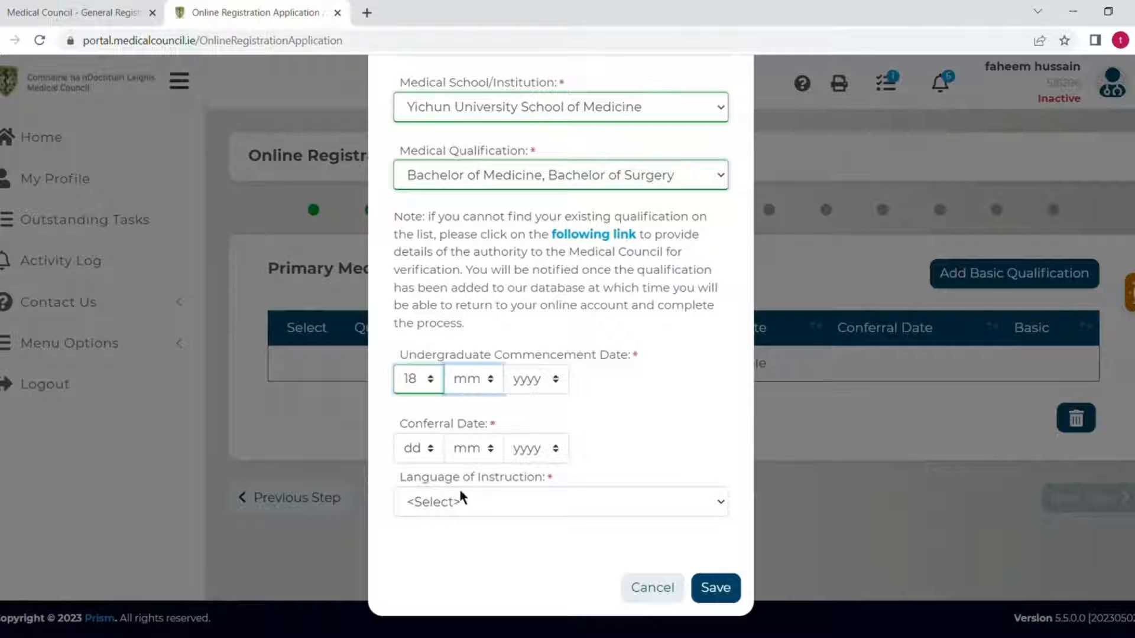
text(05)
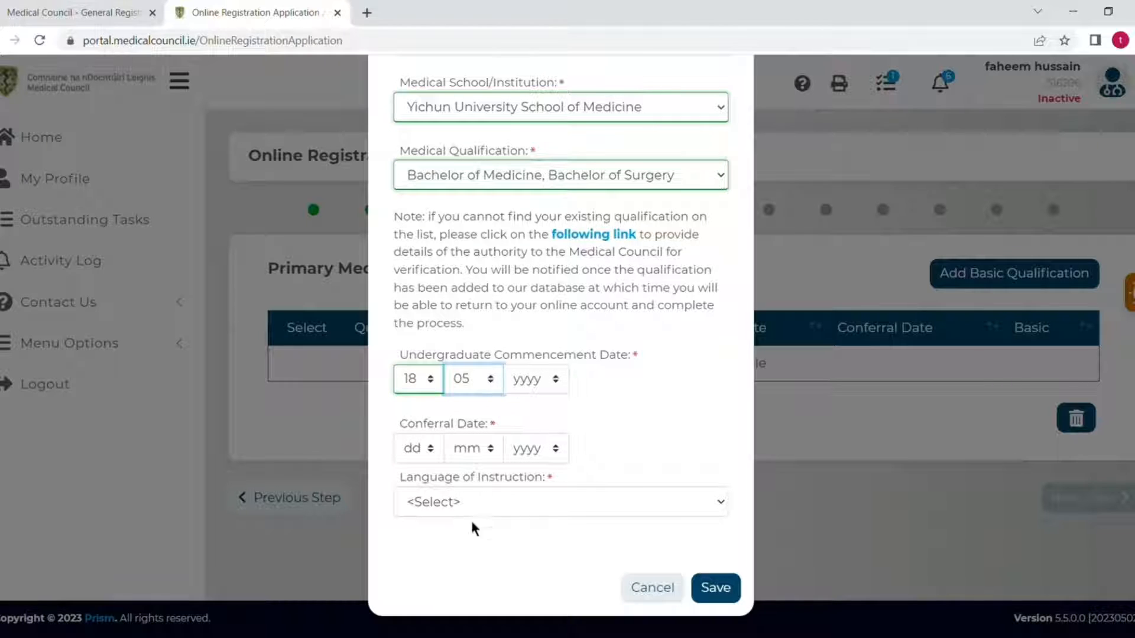
text(09)
click(547, 380)
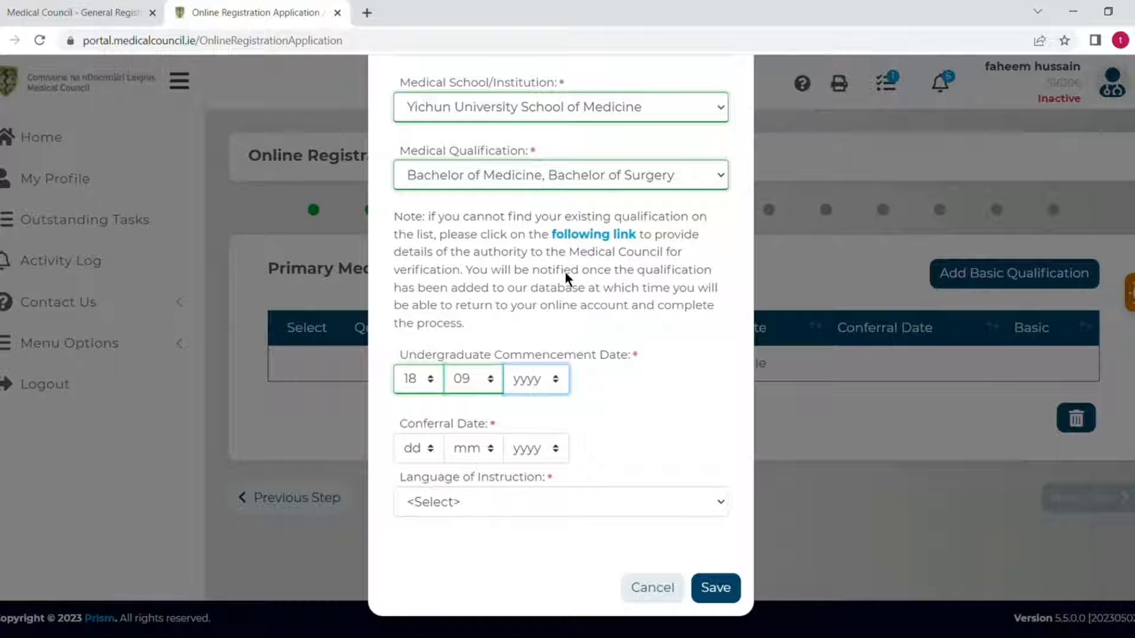
text(2012)
click(427, 455)
text(18)
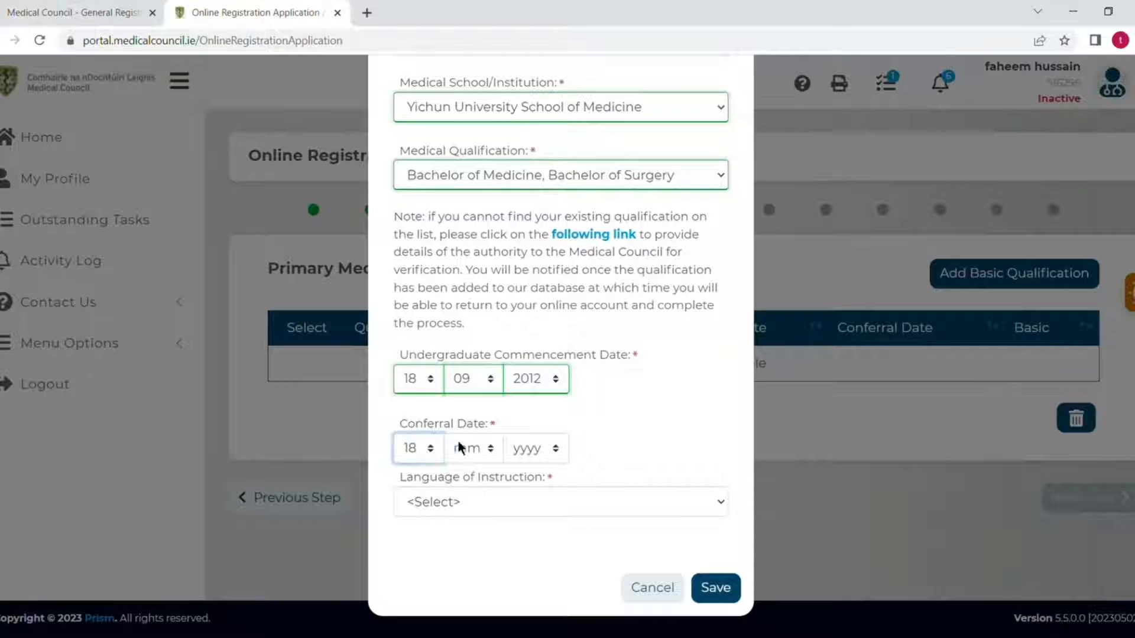
click(470, 449)
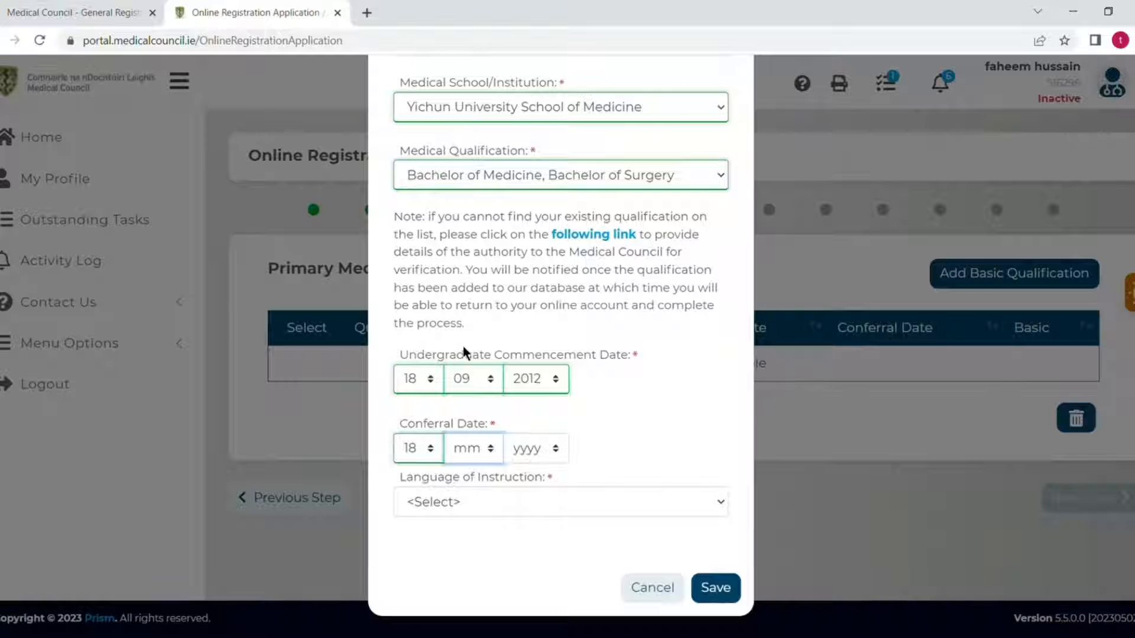
text(07)
click(546, 453)
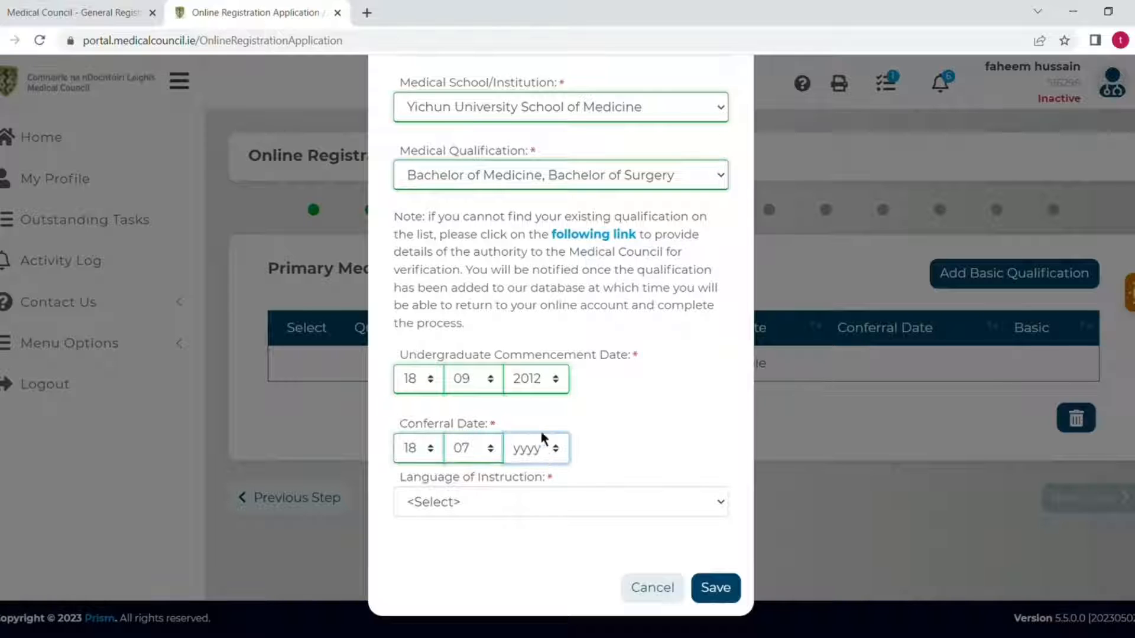
text(2019)
Step: Set the language of instruction to English and save the qualification
click(523, 502)
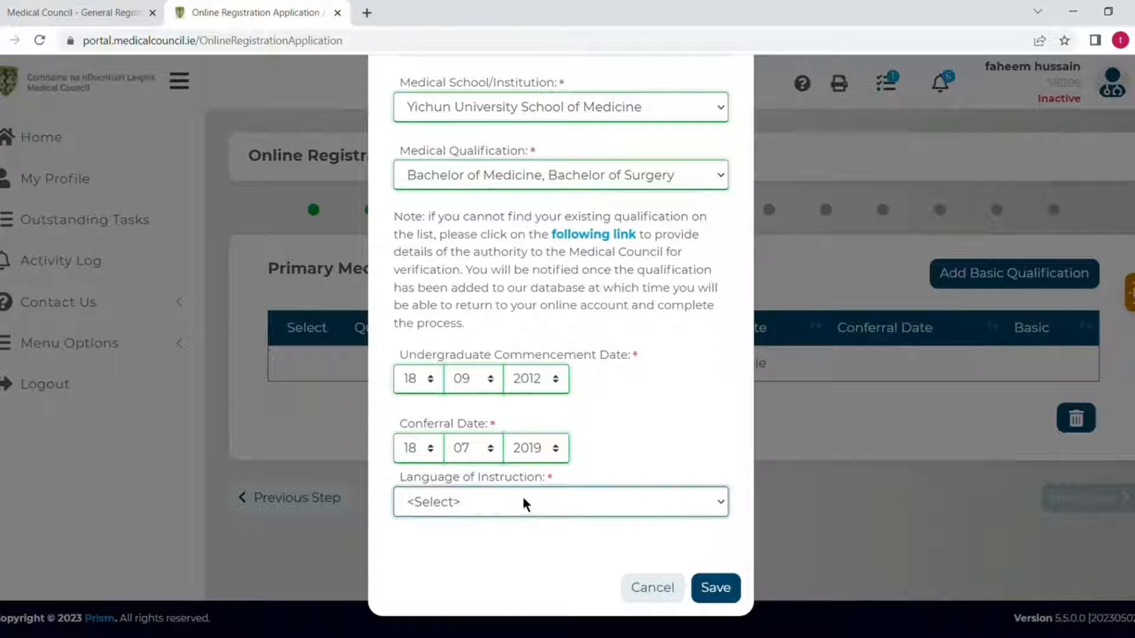
key(Down)
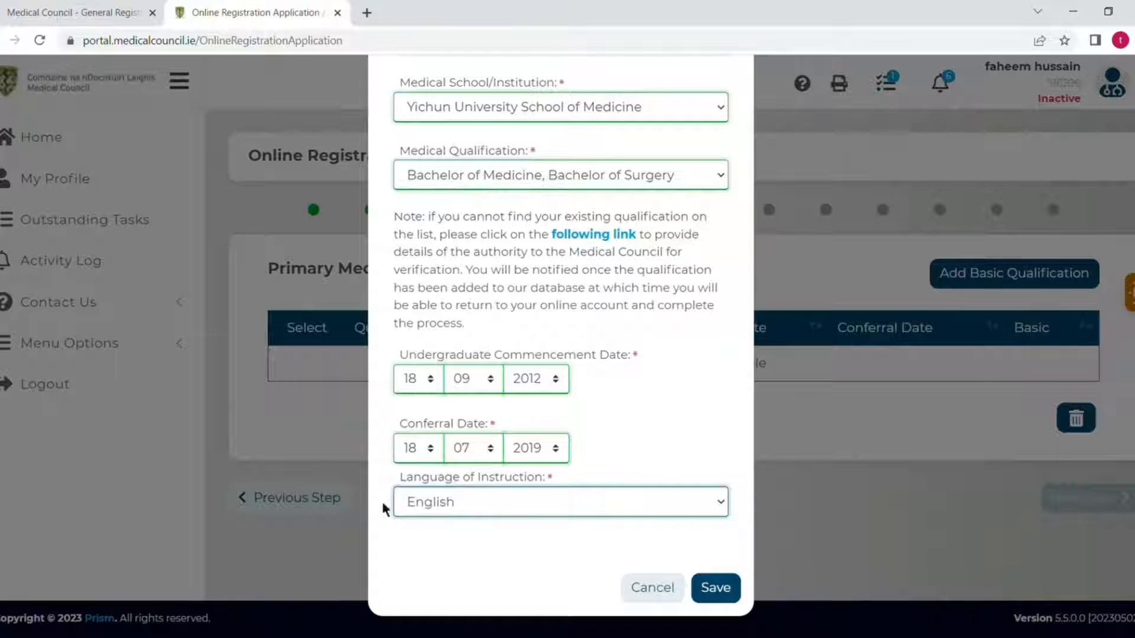
click(713, 588)
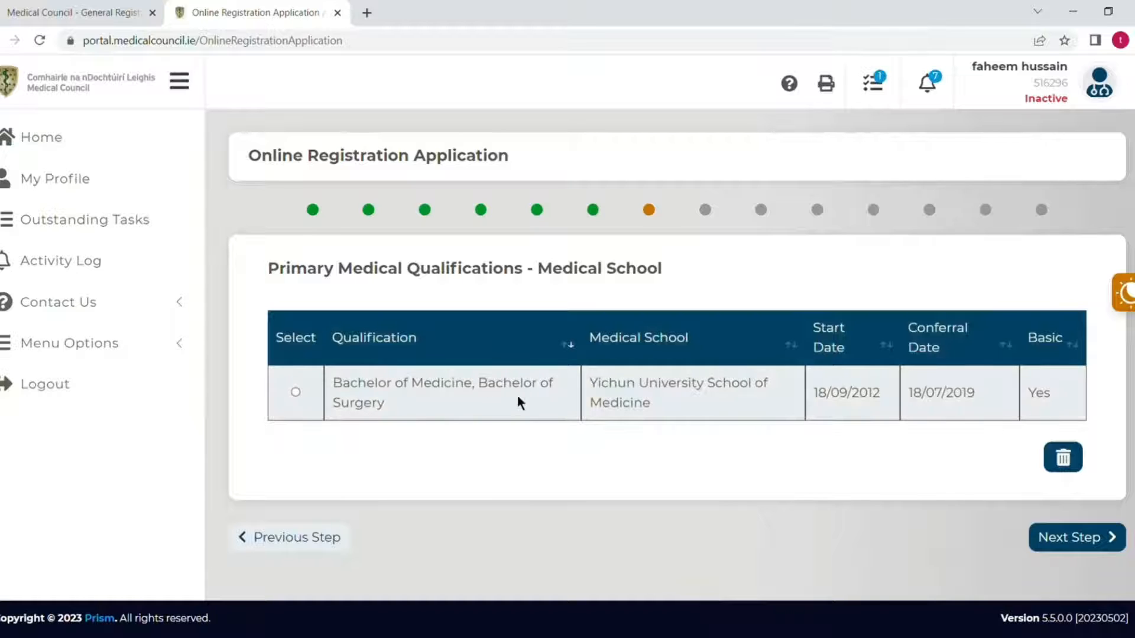
Step: Go to Registration Details, answer Yes to prior registration elsewhere, and start adding an authority
click(296, 393)
click(1082, 546)
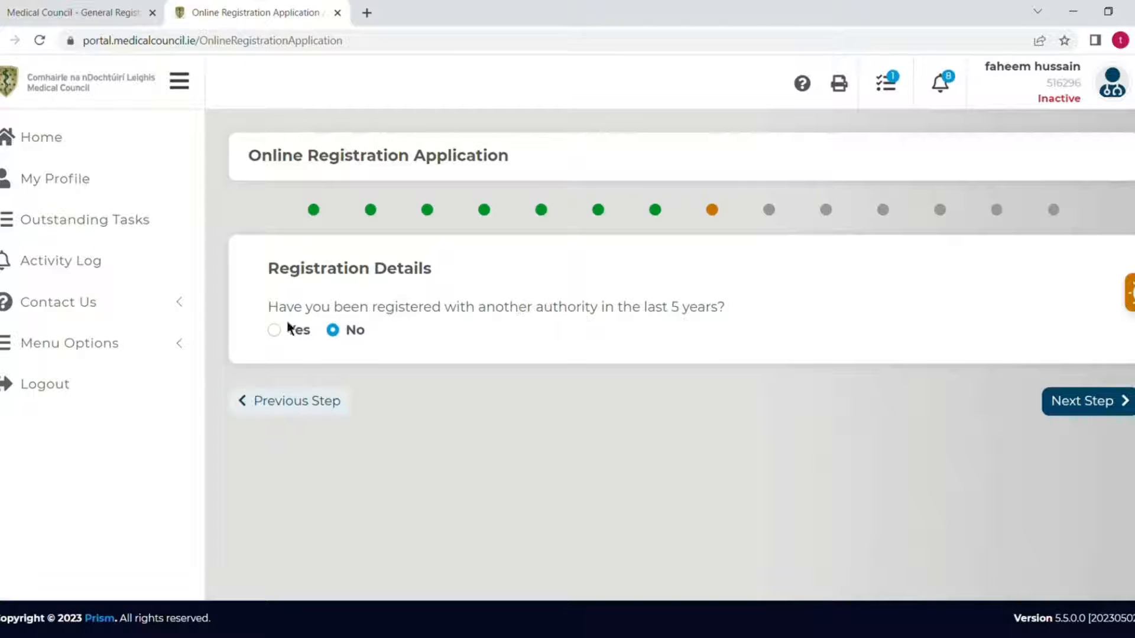
click(275, 331)
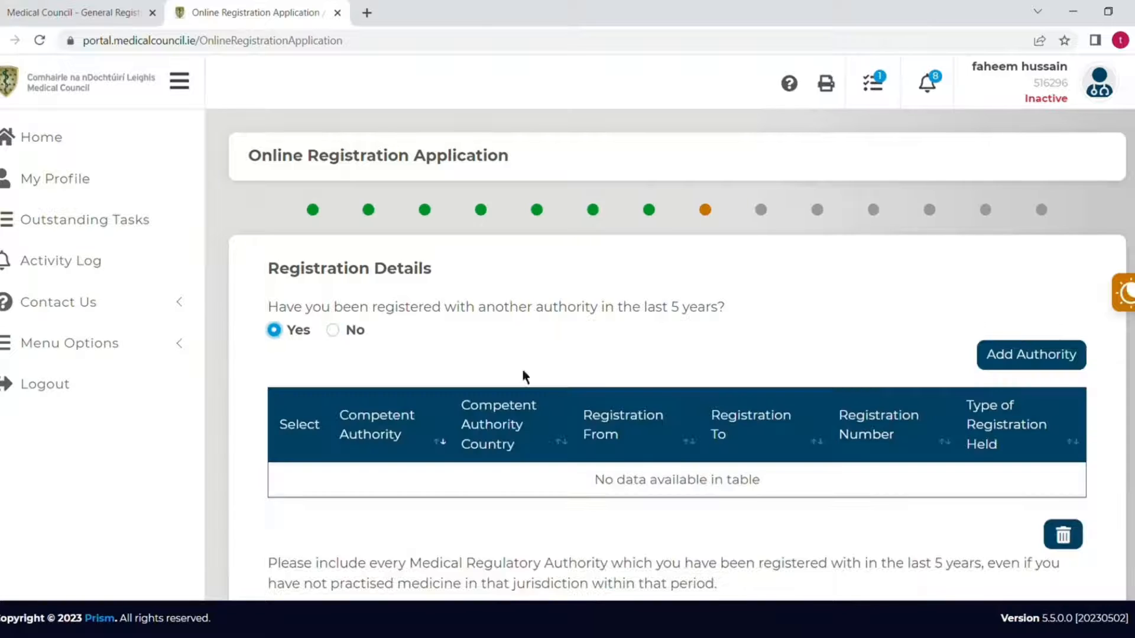
click(1032, 359)
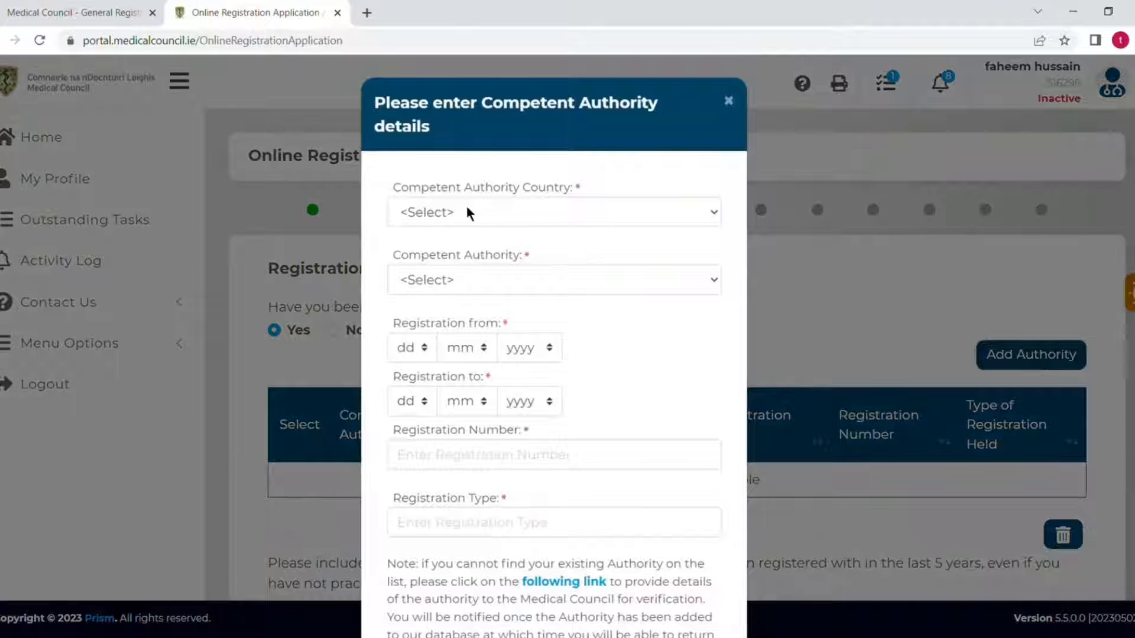
Step: Pick Pakistan and Pakistan Medical & Dental Council, with registration start date 18/07/2018
click(467, 206)
key(p)
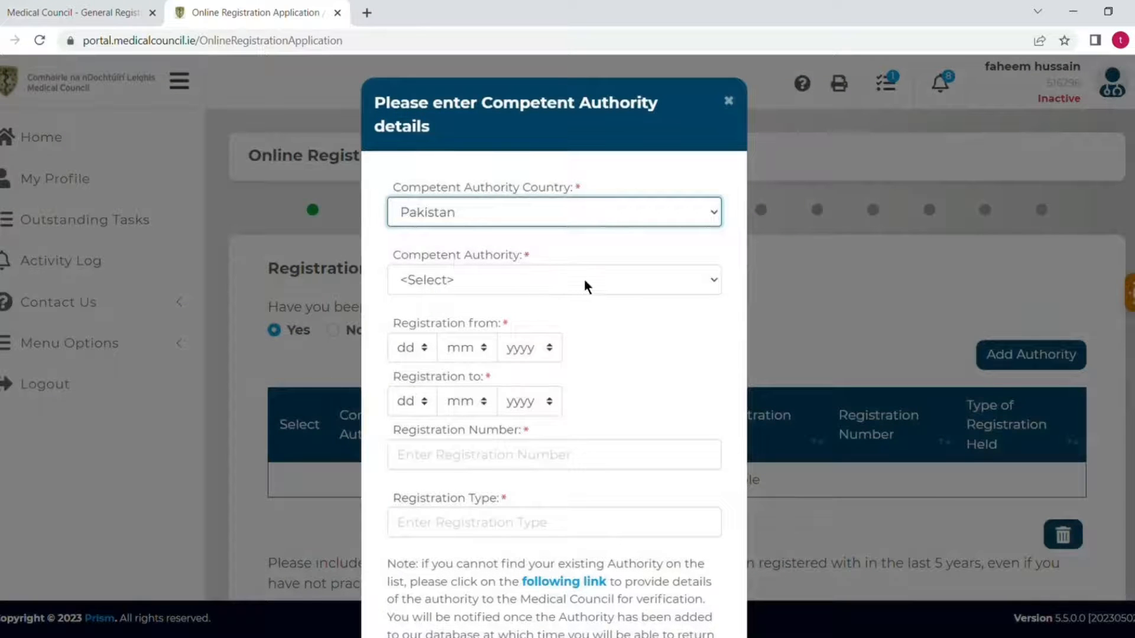
click(584, 280)
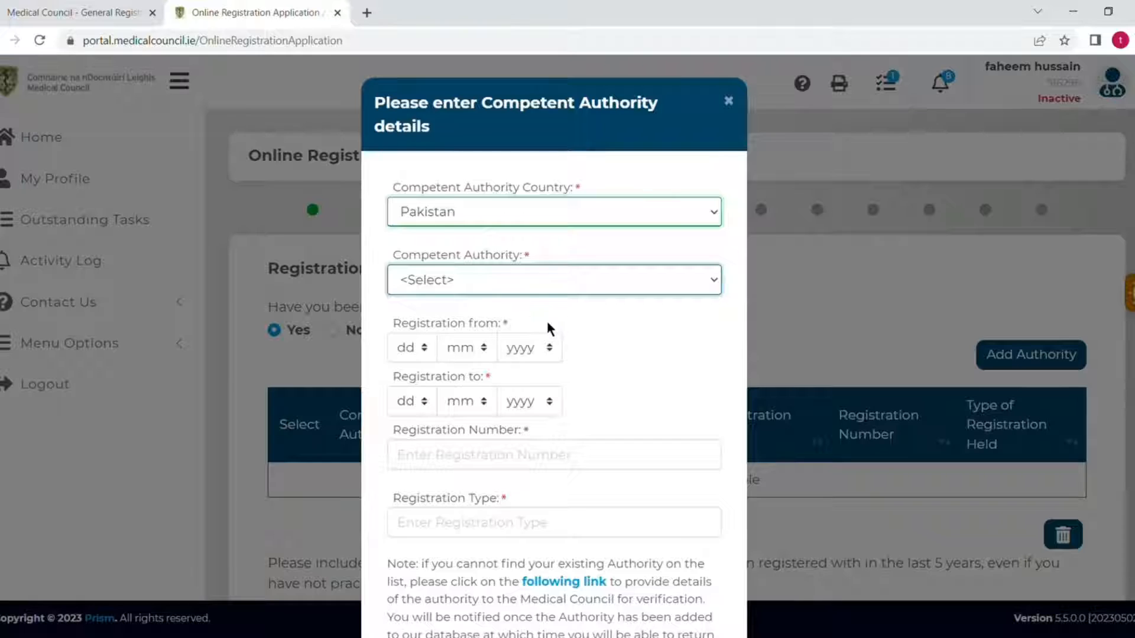
click(527, 354)
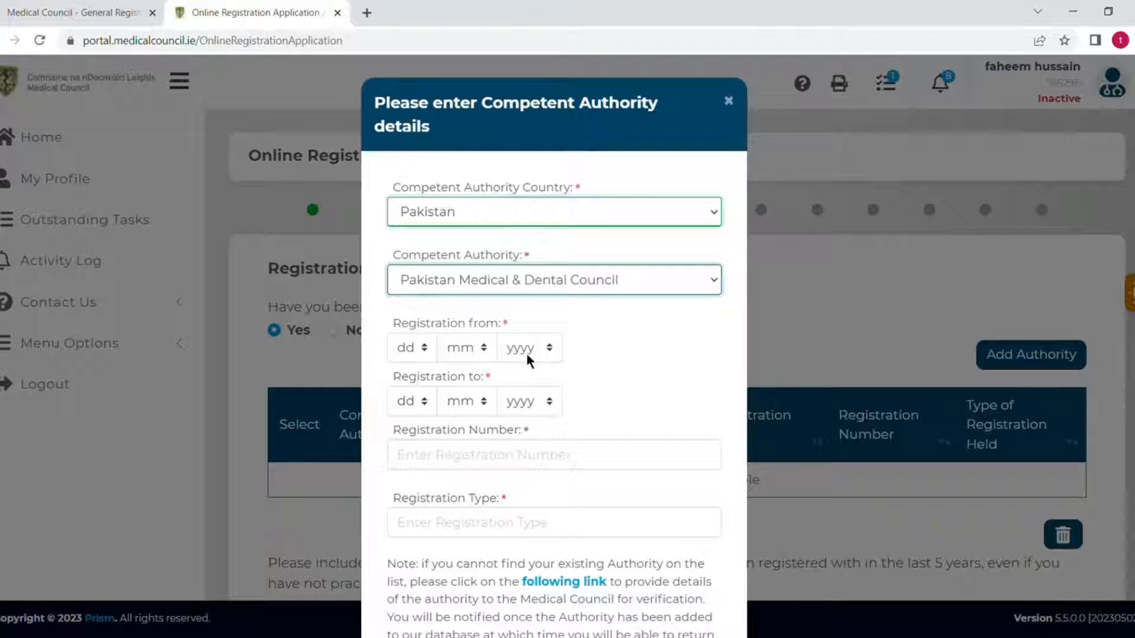
click(422, 354)
text(18)
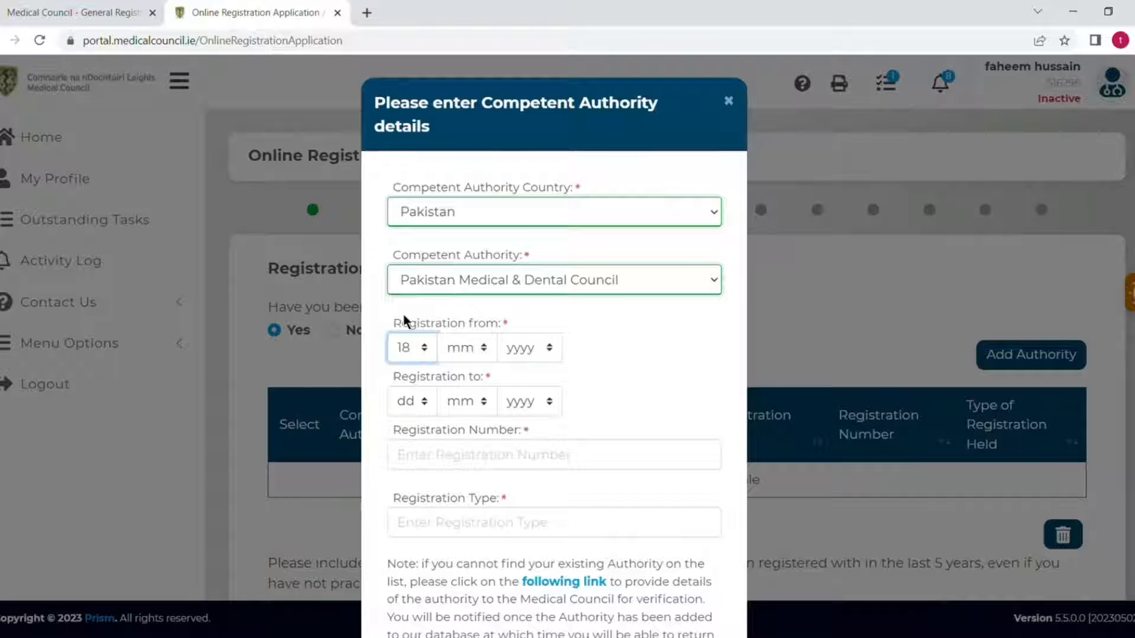
click(457, 346)
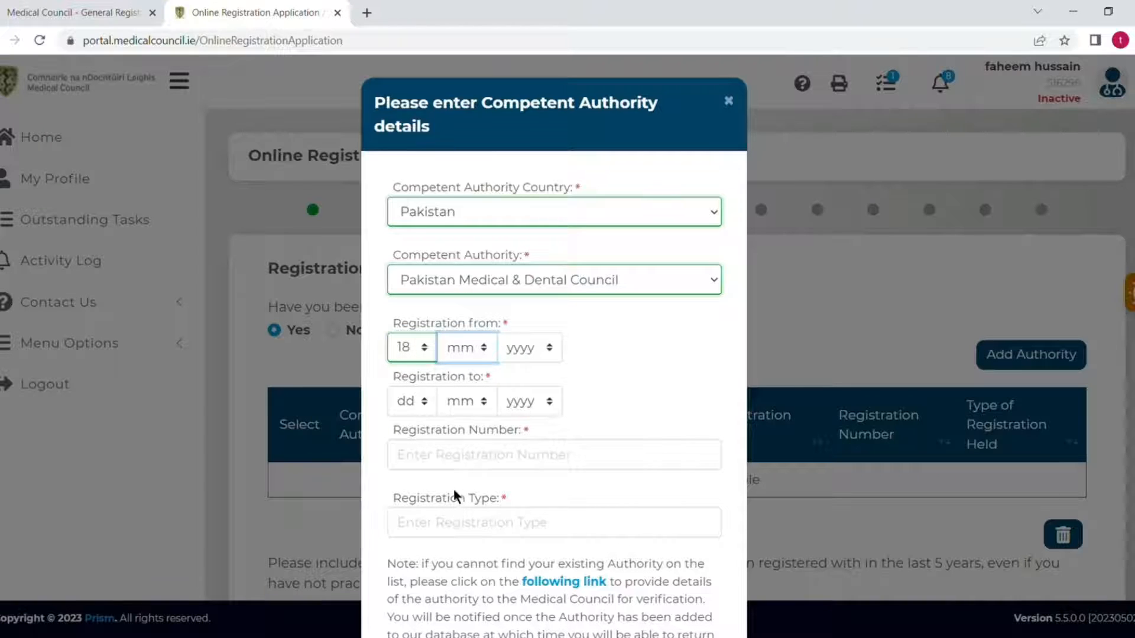
text(07)
click(537, 350)
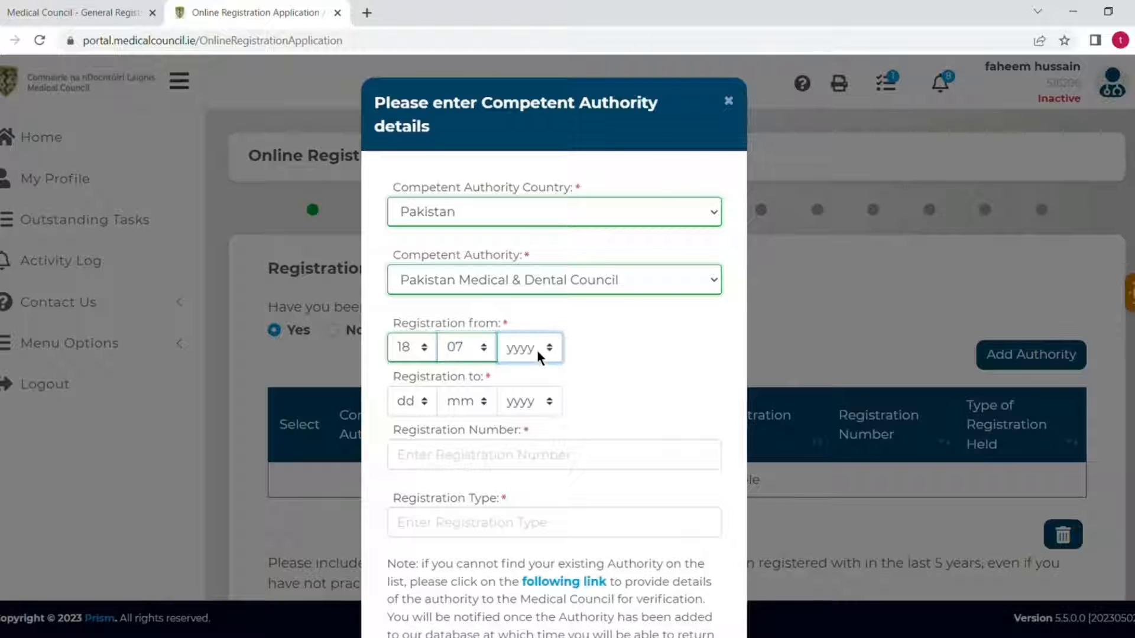
text(2018)
Step: Set end date 19/06/2024, enter the registration number, type PERMANENT, and save
click(415, 401)
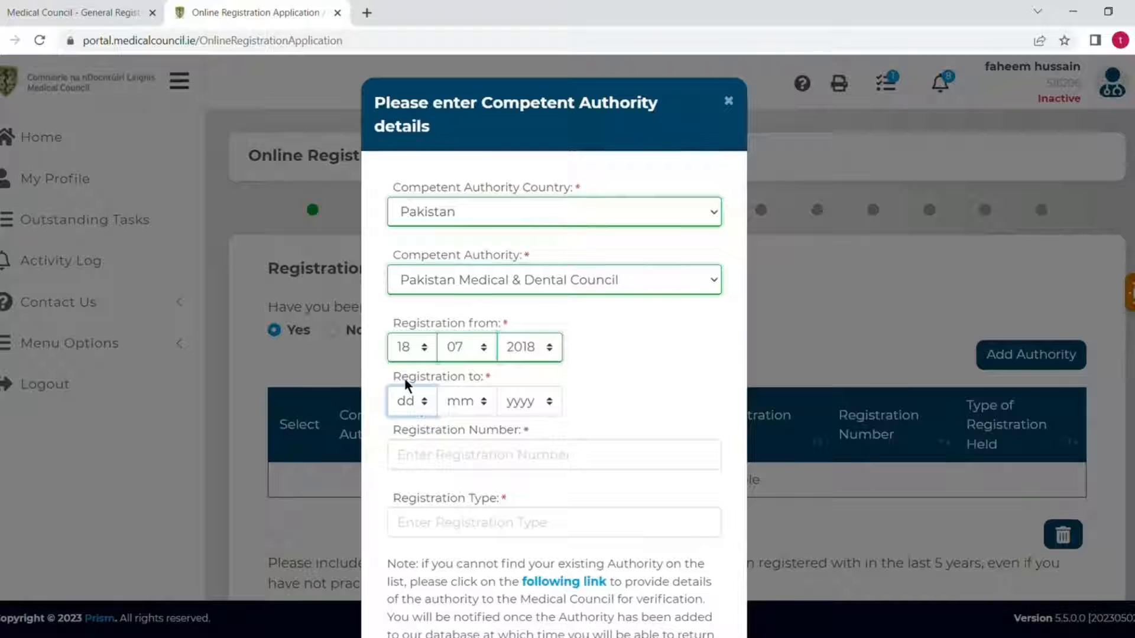
text(19)
click(474, 402)
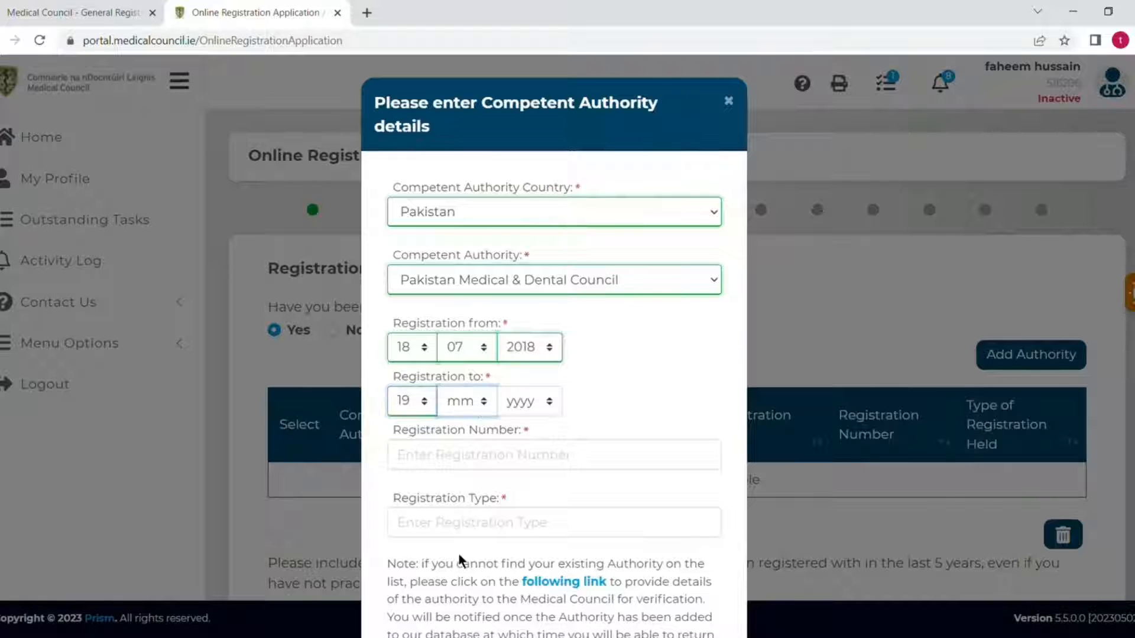
text(06)
click(551, 404)
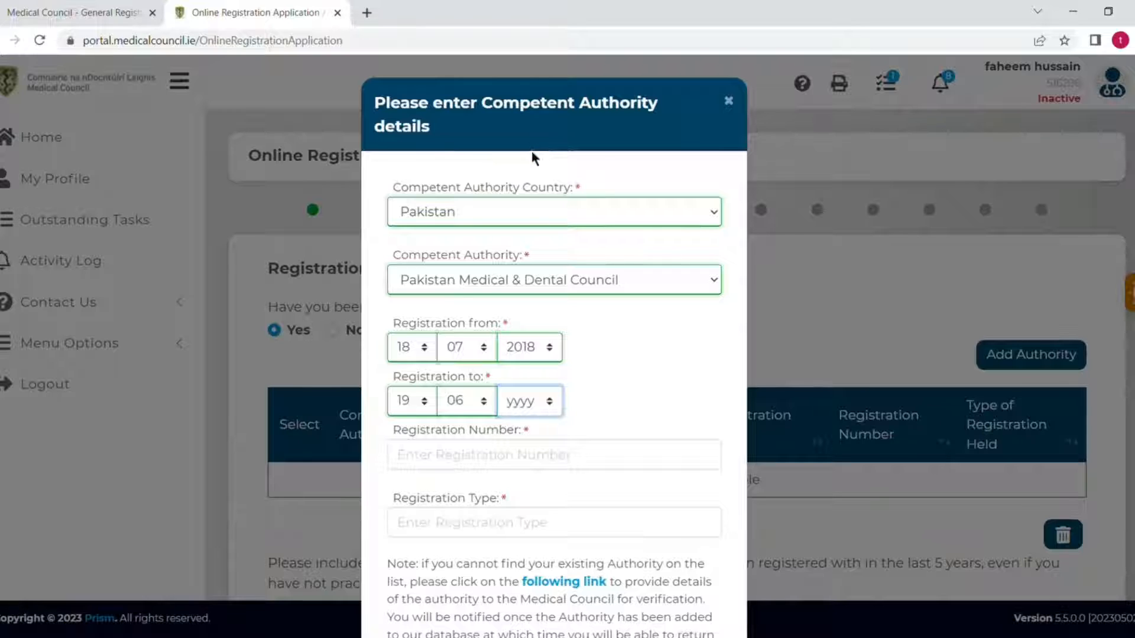
text(2024)
click(477, 458)
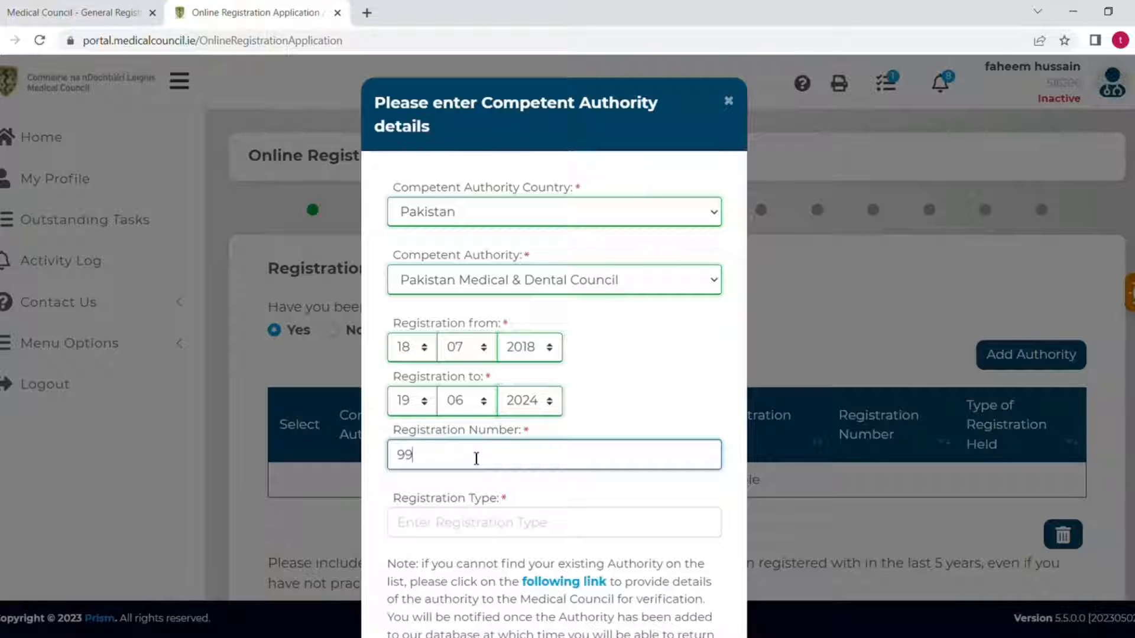
click(485, 534)
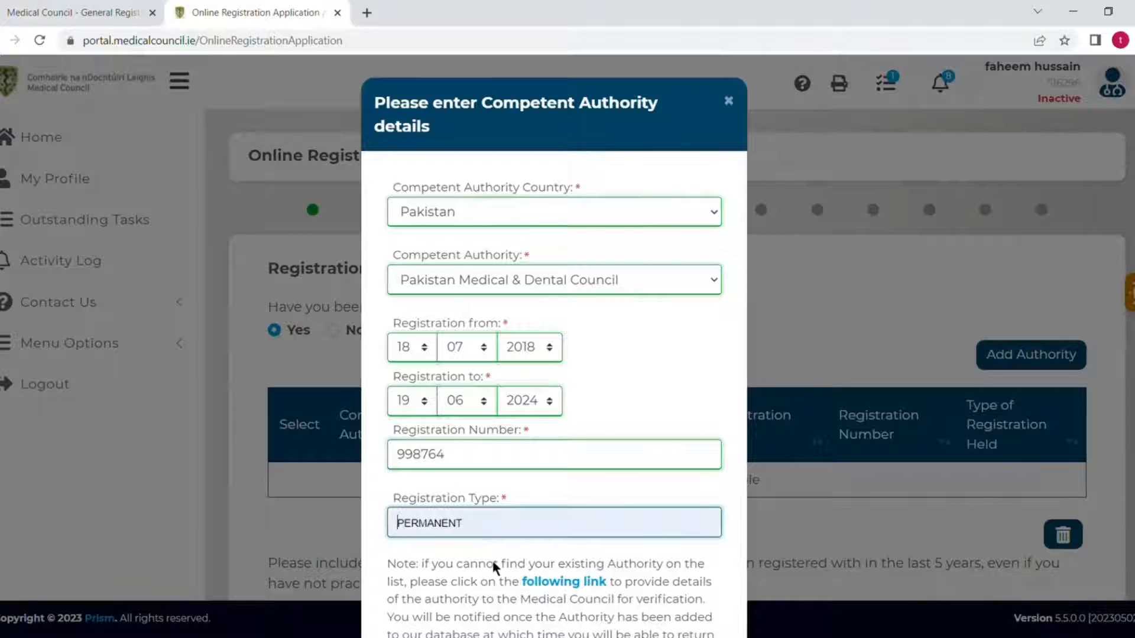
click(492, 560)
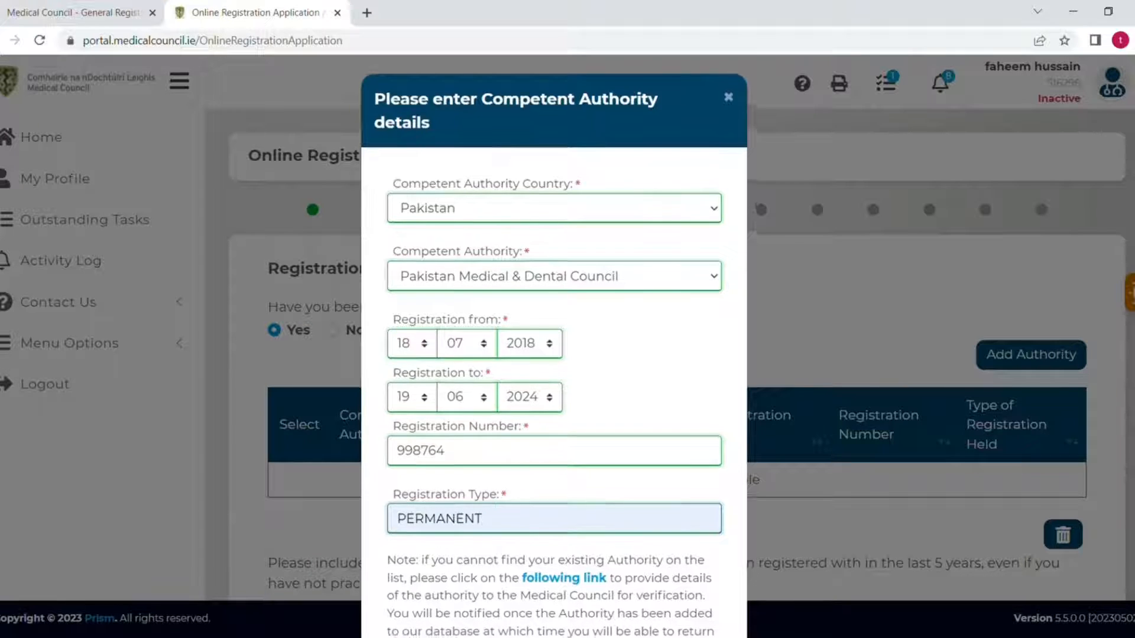
scroll(671, 456, down, 3)
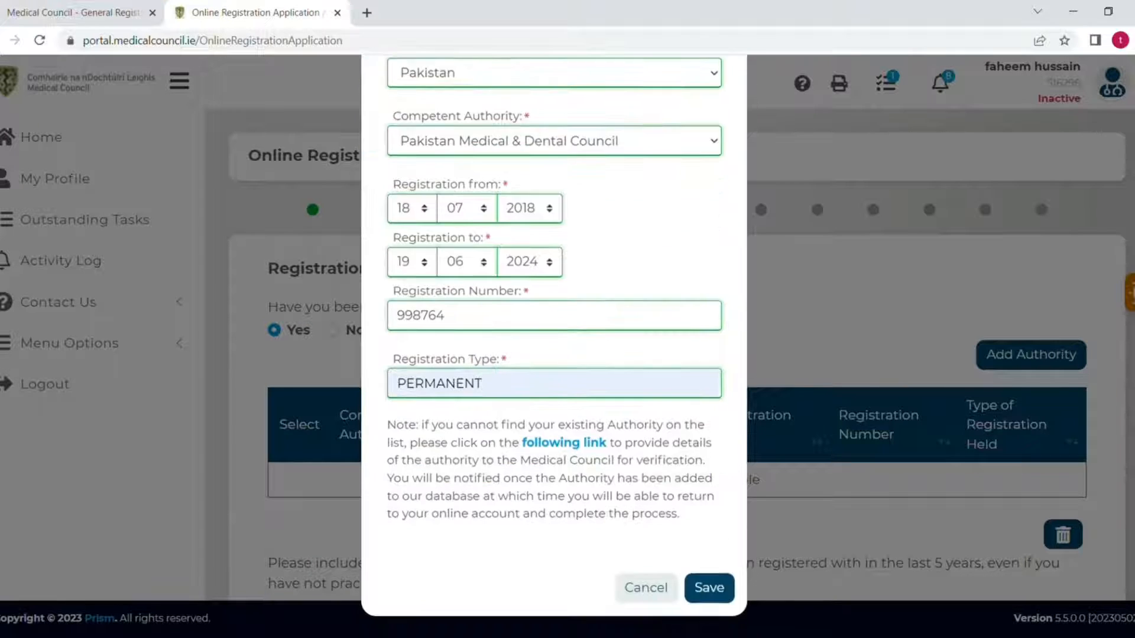
click(712, 601)
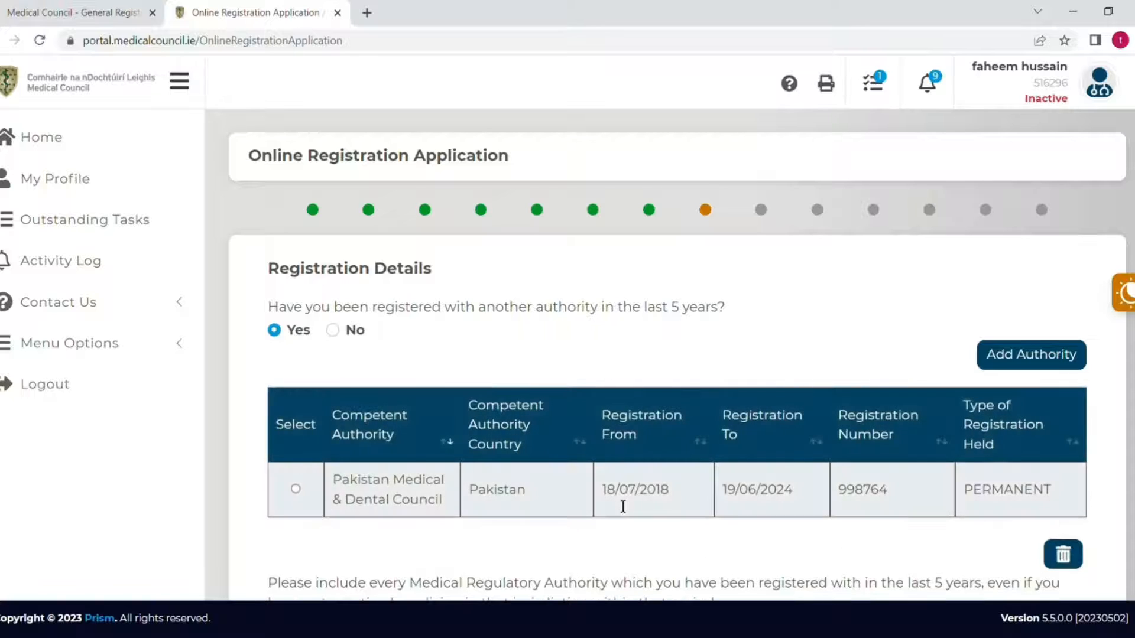
Step: Select the Pakistan Medical & Dental Council entry and proceed to Important Questions
click(295, 491)
scroll(677, 354, down, 3)
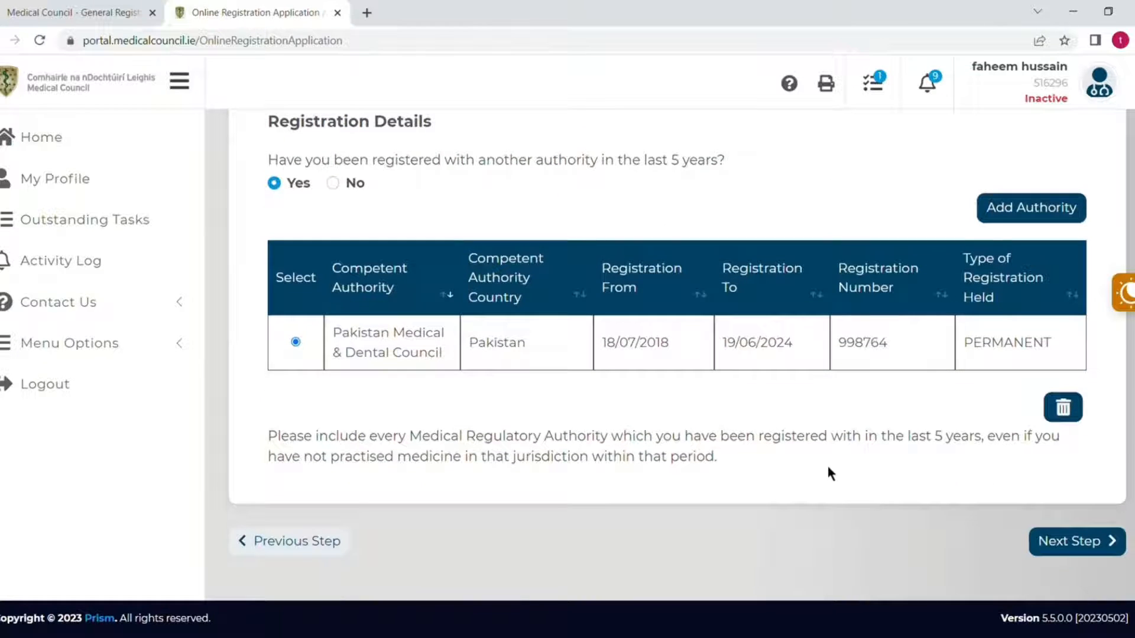
click(1061, 546)
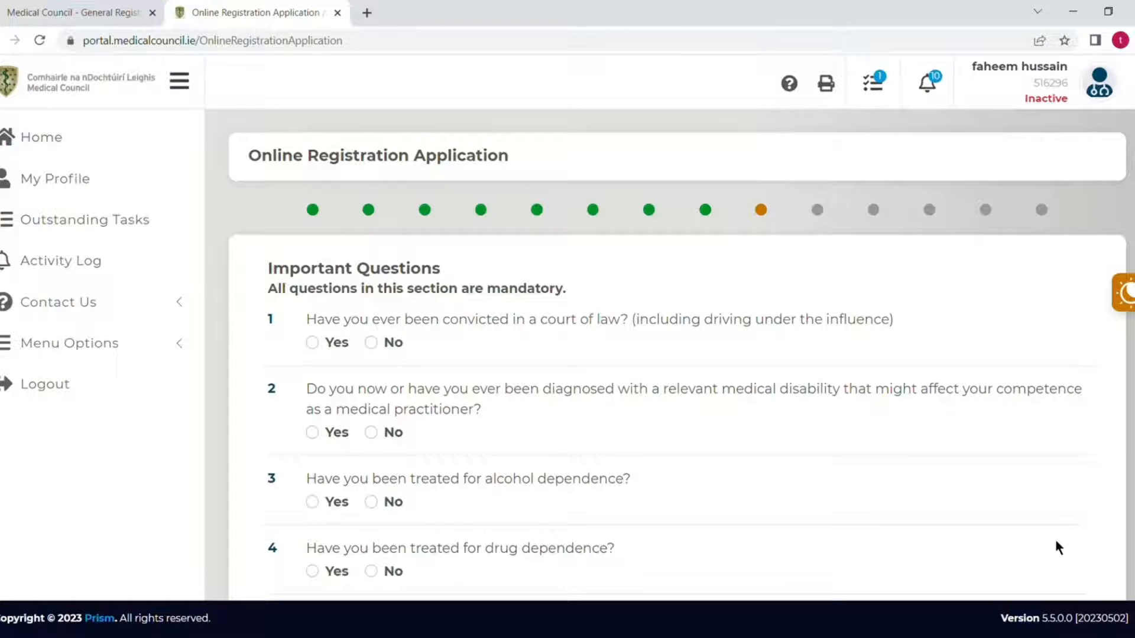
Step: Answer No to convictions, disability, alcohol, drugs, retraining, refusal, deportation and disciplinary questions, then continue
scroll(1009, 447, down, 2)
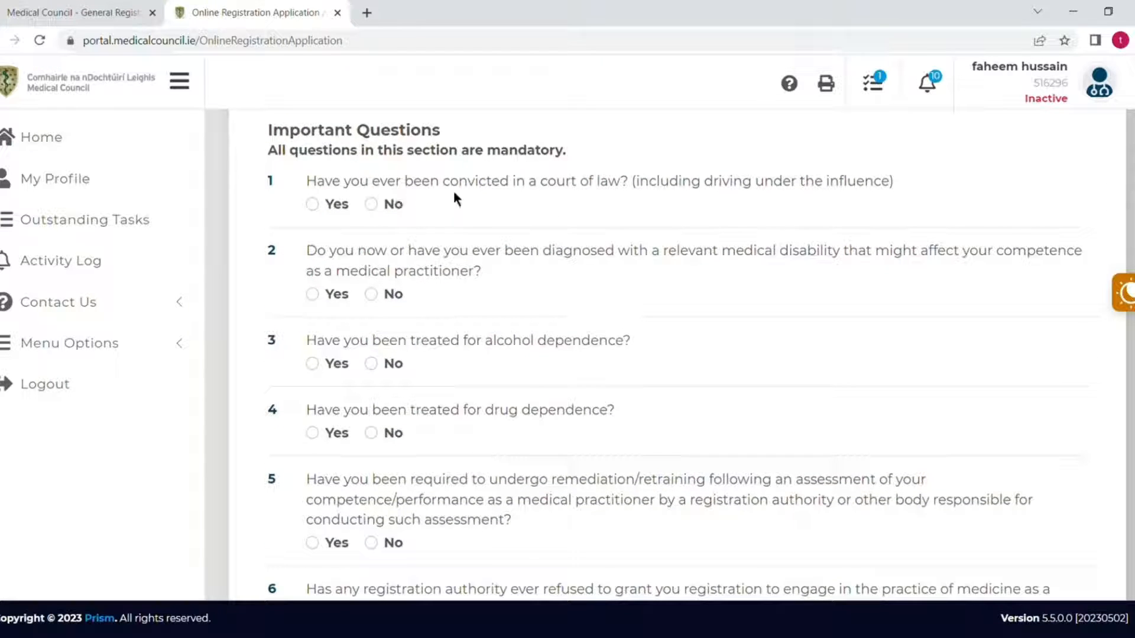
click(372, 204)
click(369, 295)
click(368, 366)
click(368, 434)
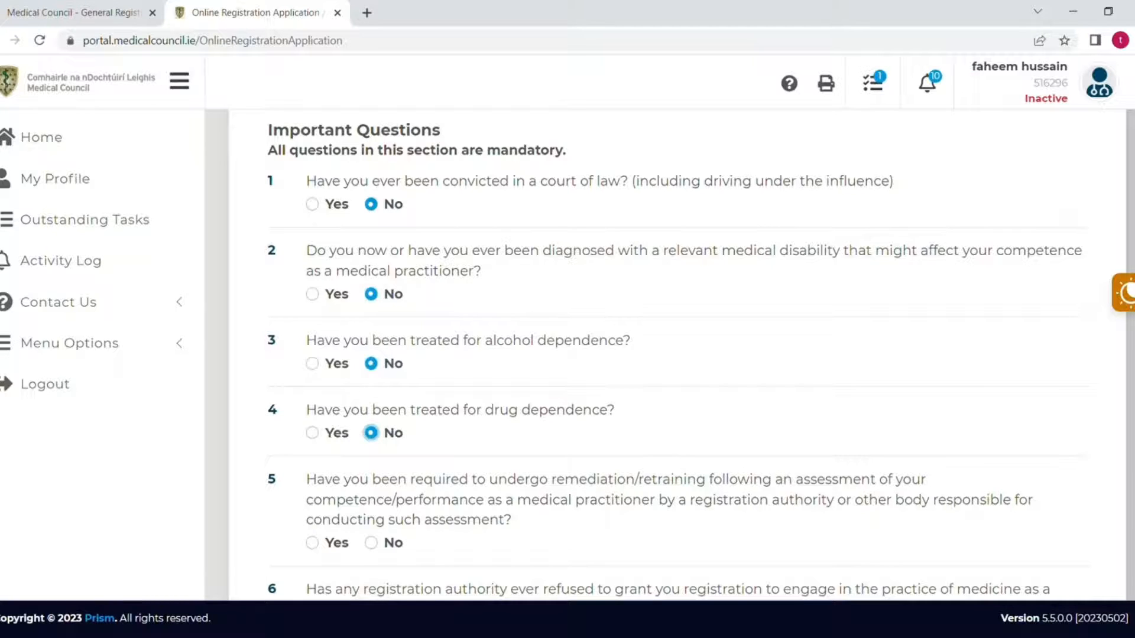
scroll(679, 355, down, 6)
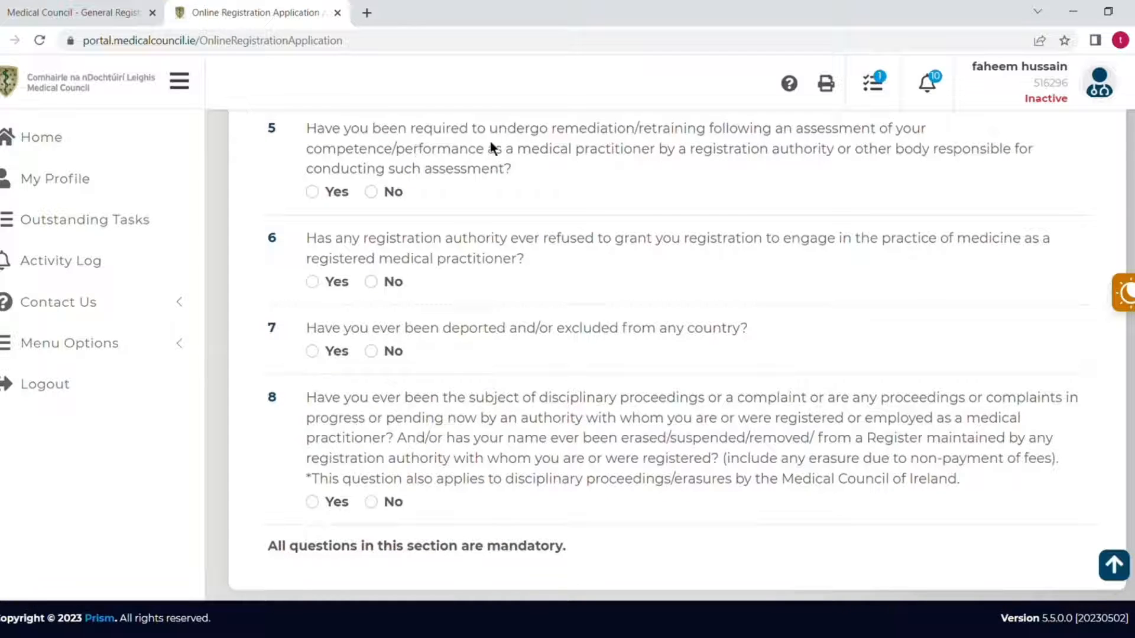
click(369, 194)
click(372, 283)
click(371, 352)
click(371, 502)
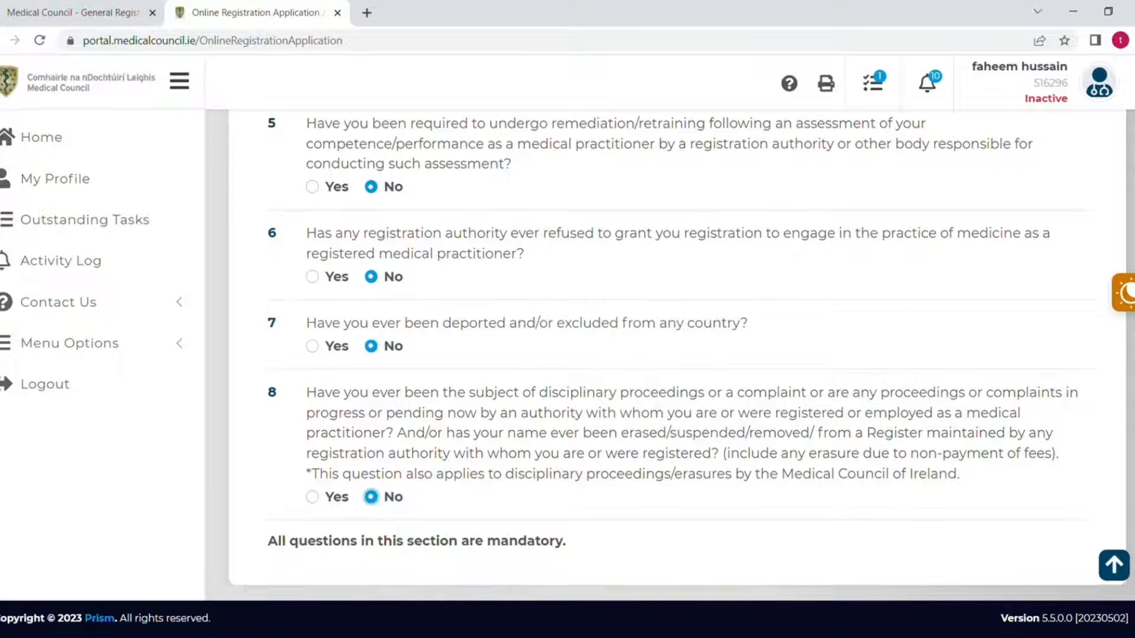
scroll(677, 355, down, 2)
click(1050, 525)
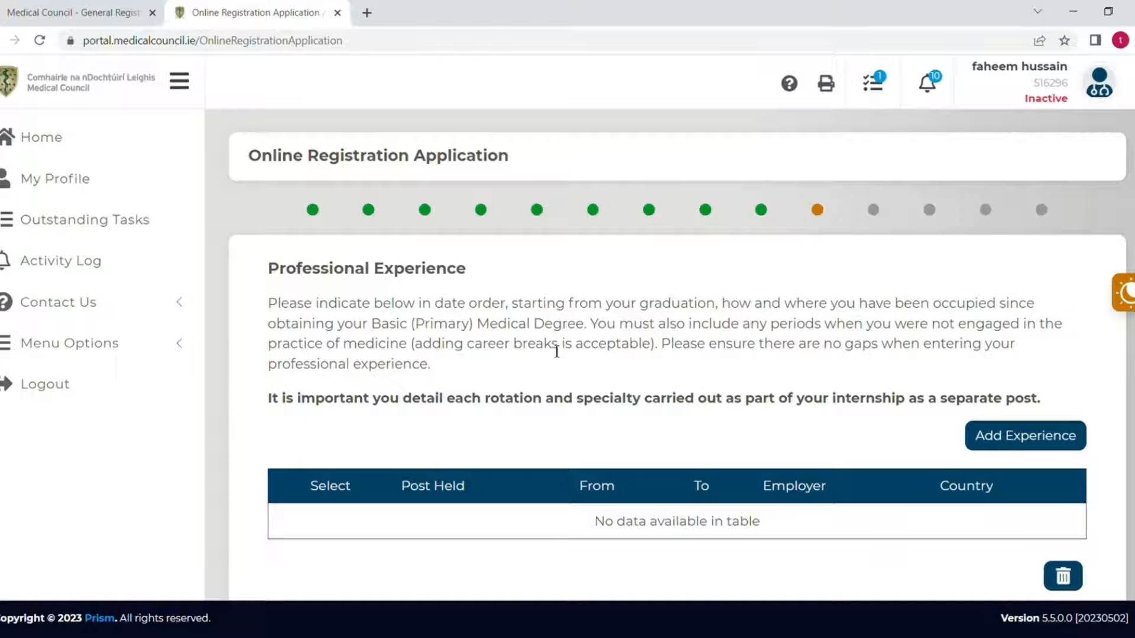
Step: Start a new experience entry with post held 'House Officer'
click(1012, 441)
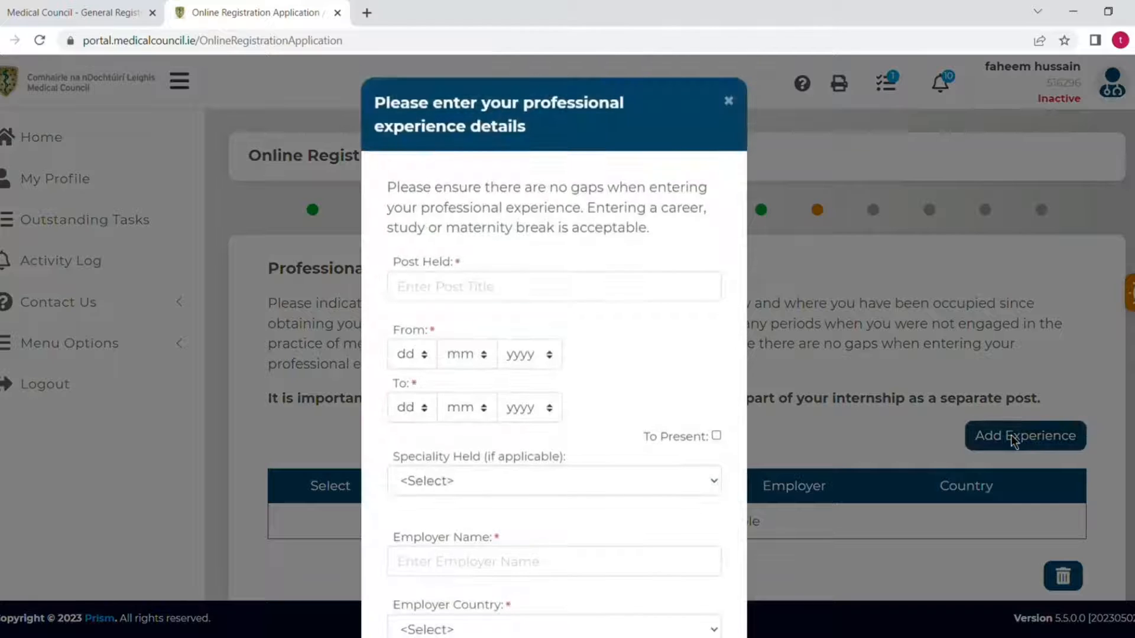
click(515, 294)
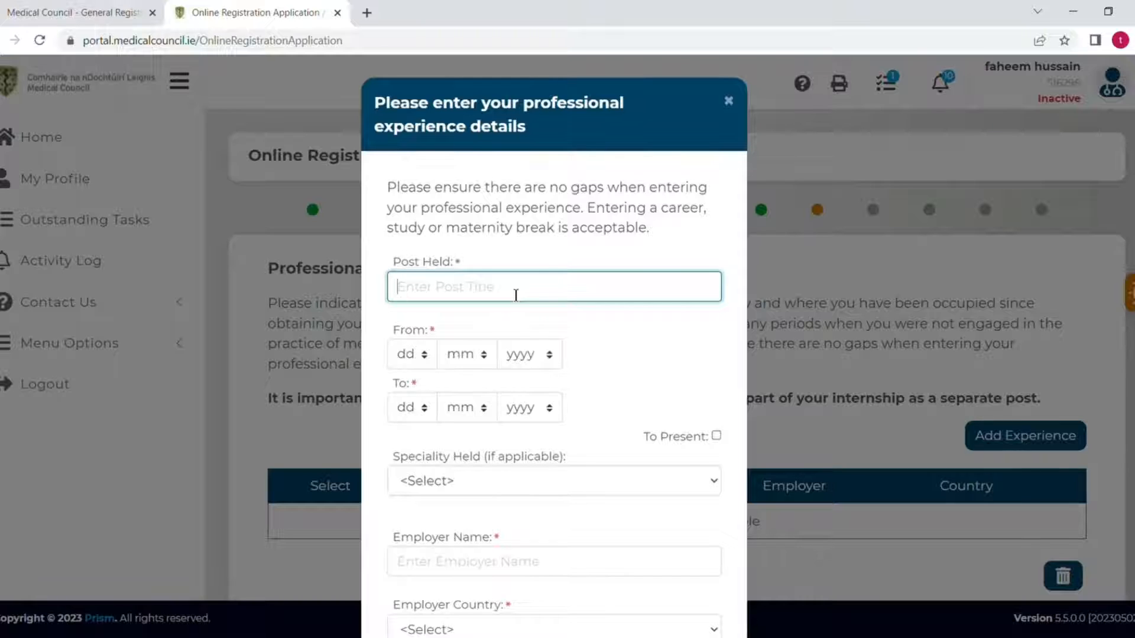
text(C)
key(BackSpace)
text(Hp)
key(BackSpace)
text(ouse O)
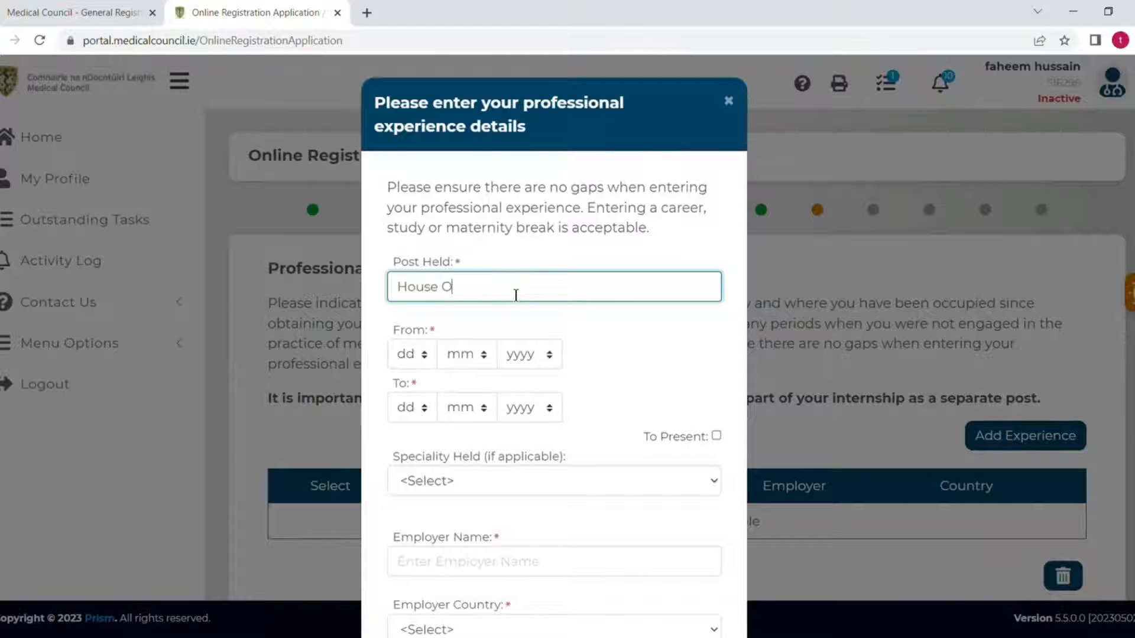
text(fficer)
Step: Enter the post dates 16/08/2018 to 15/11/2018
click(415, 353)
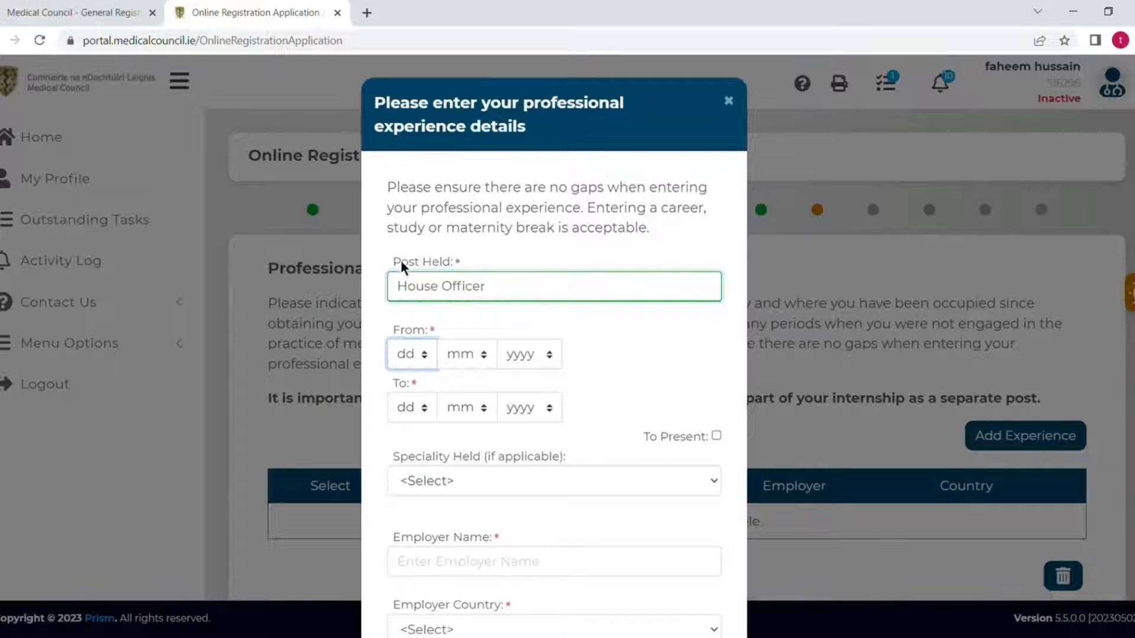
text(16)
key(Tab)
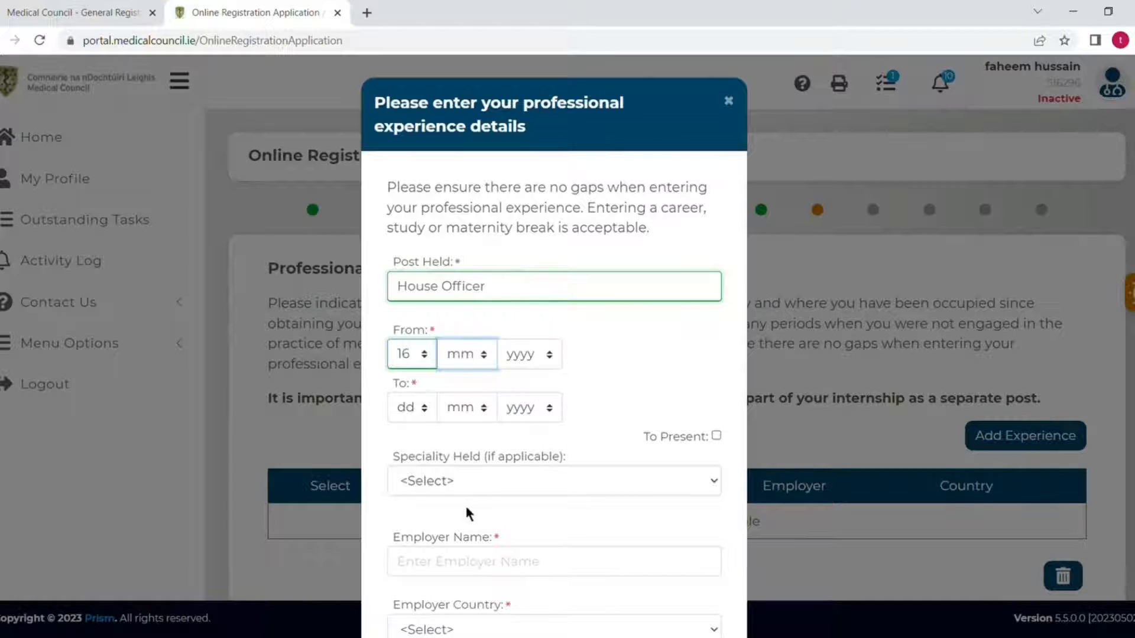
text(08)
key(Tab)
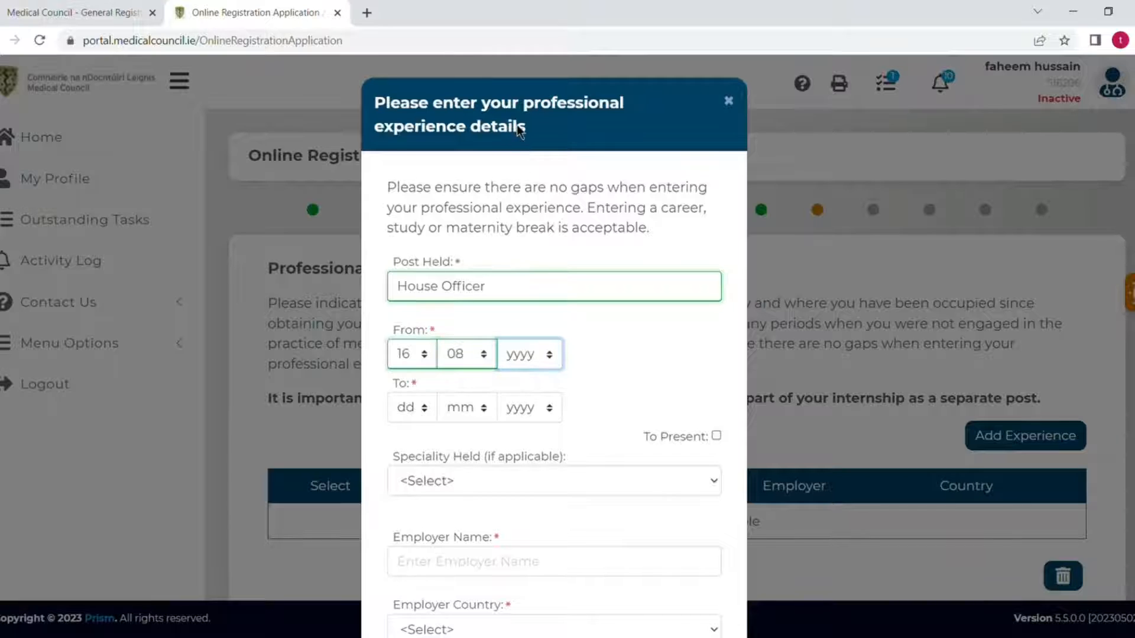
text(2018)
key(Tab)
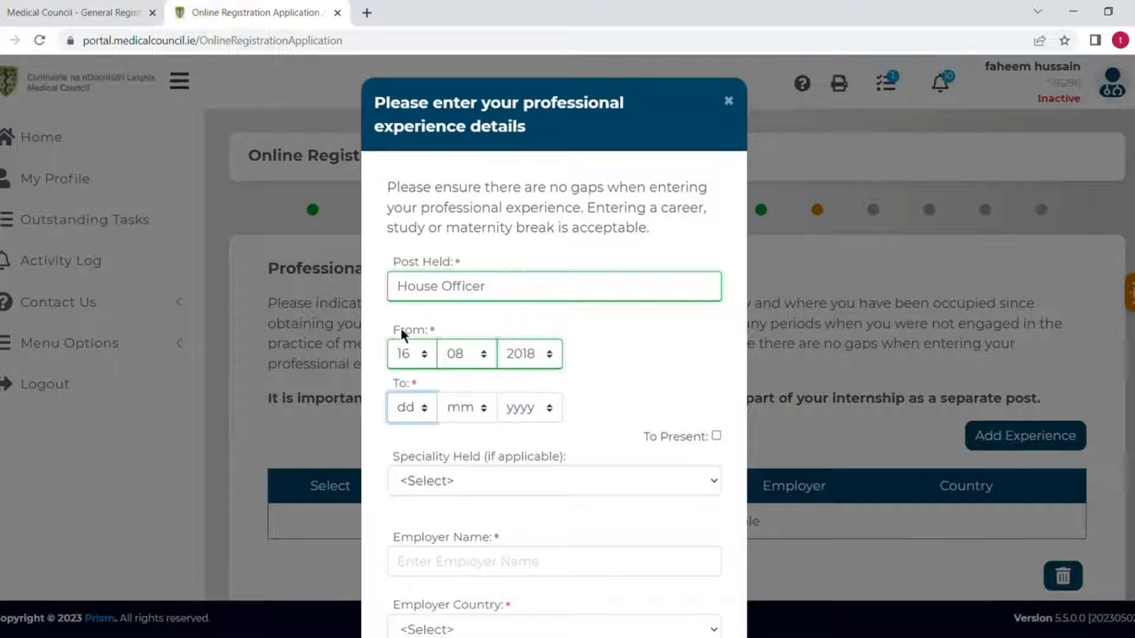
text(15)
key(Tab)
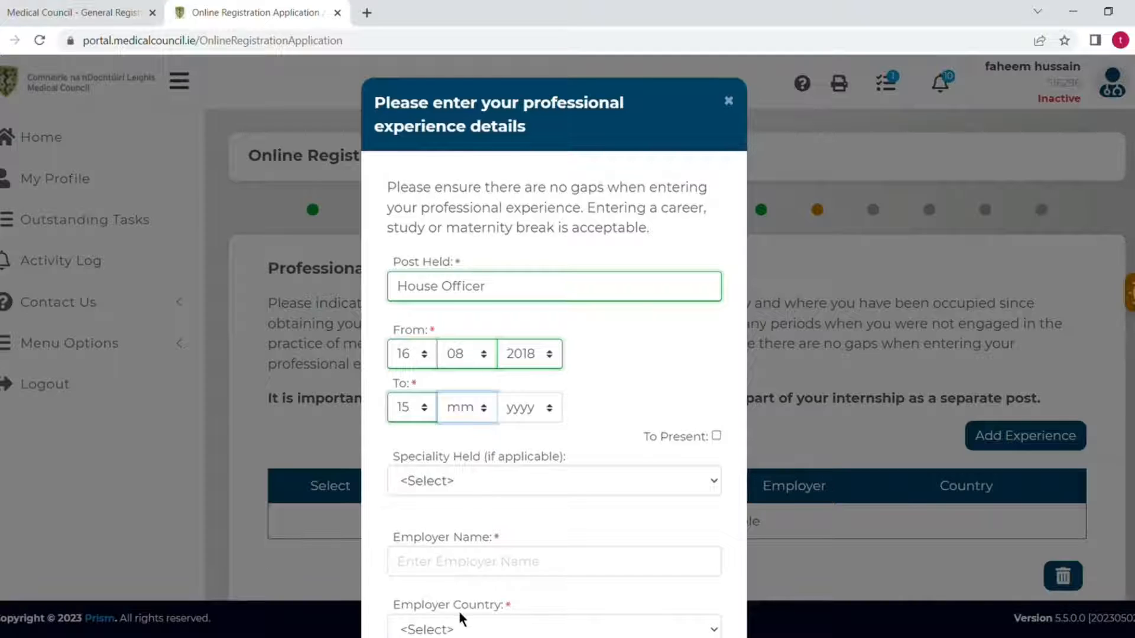
text(11)
key(Tab)
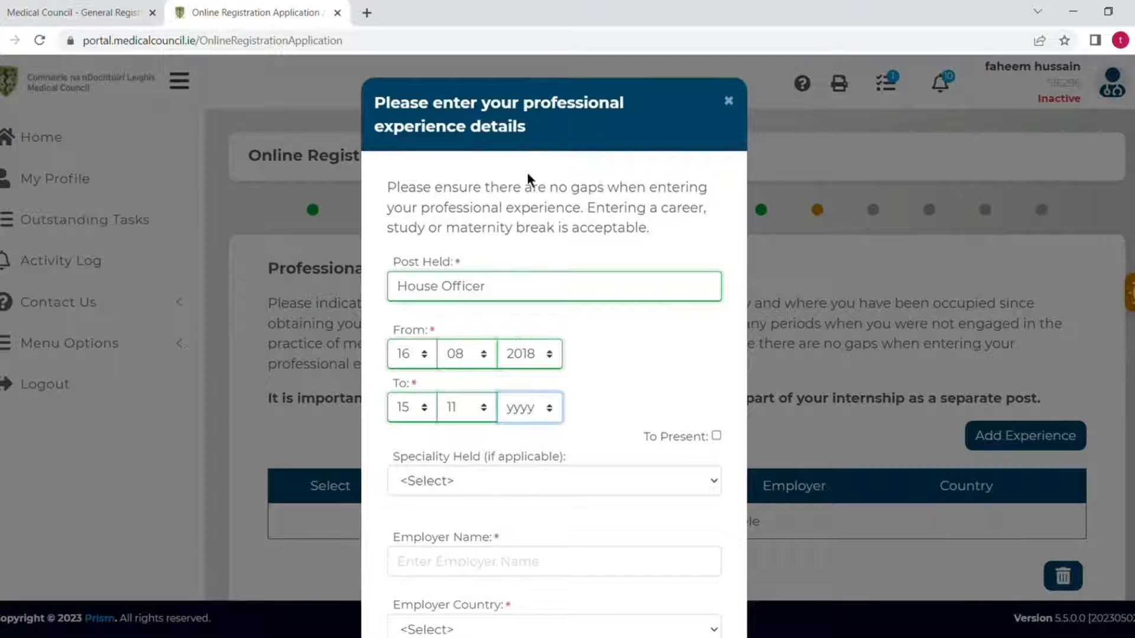
text(2018)
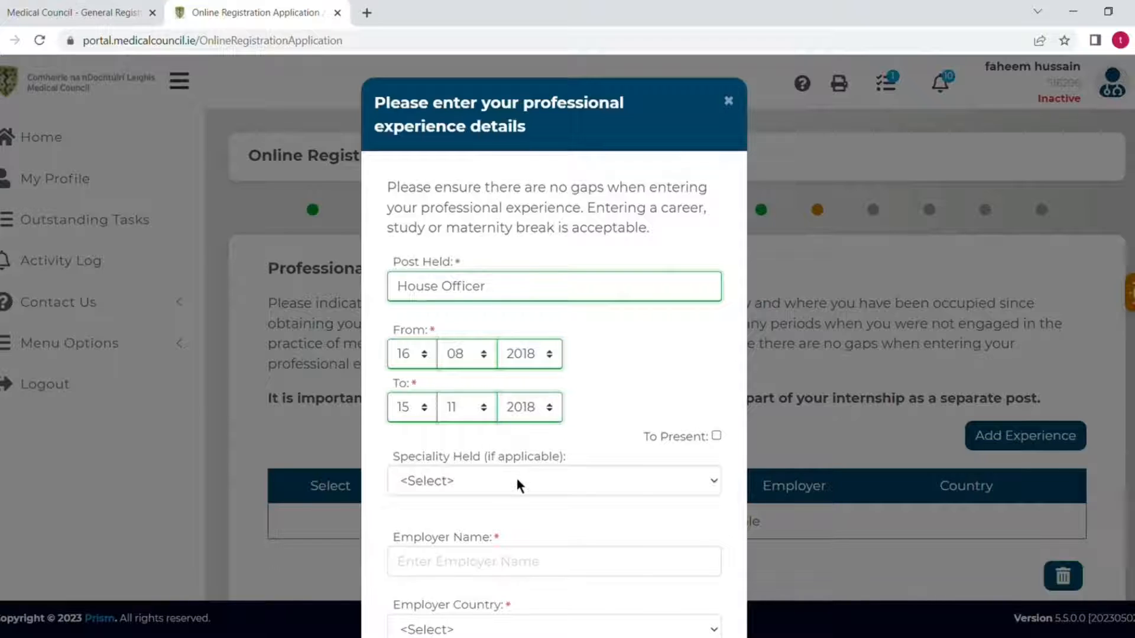
Step: Set speciality to Medicine and employer name to 'Lahore General Hospital'
click(517, 481)
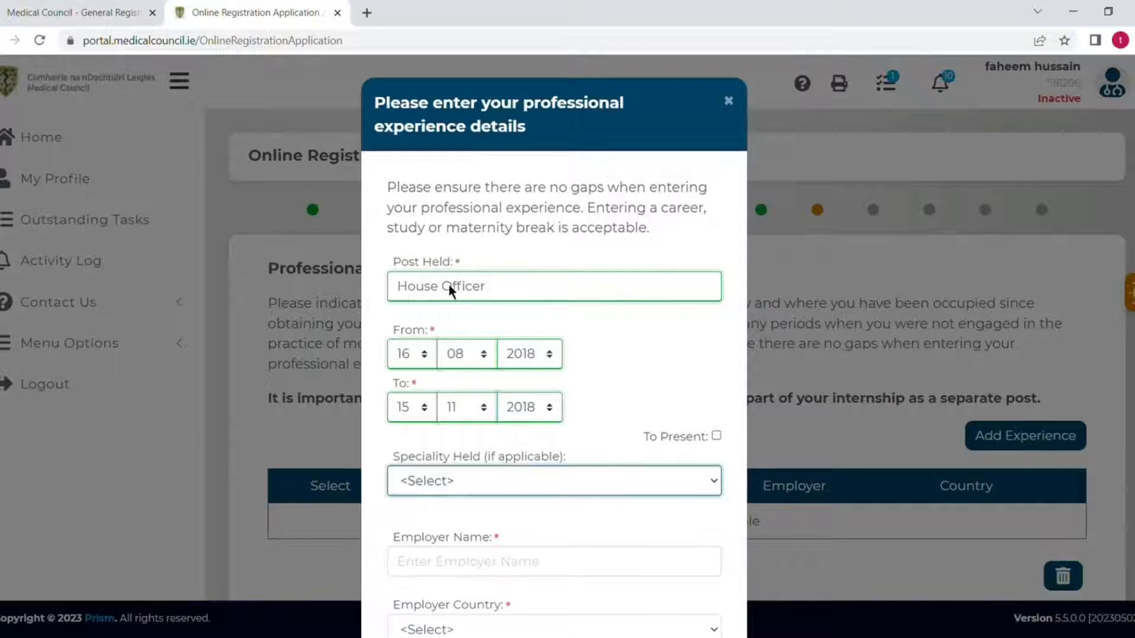
key(m)
click(501, 563)
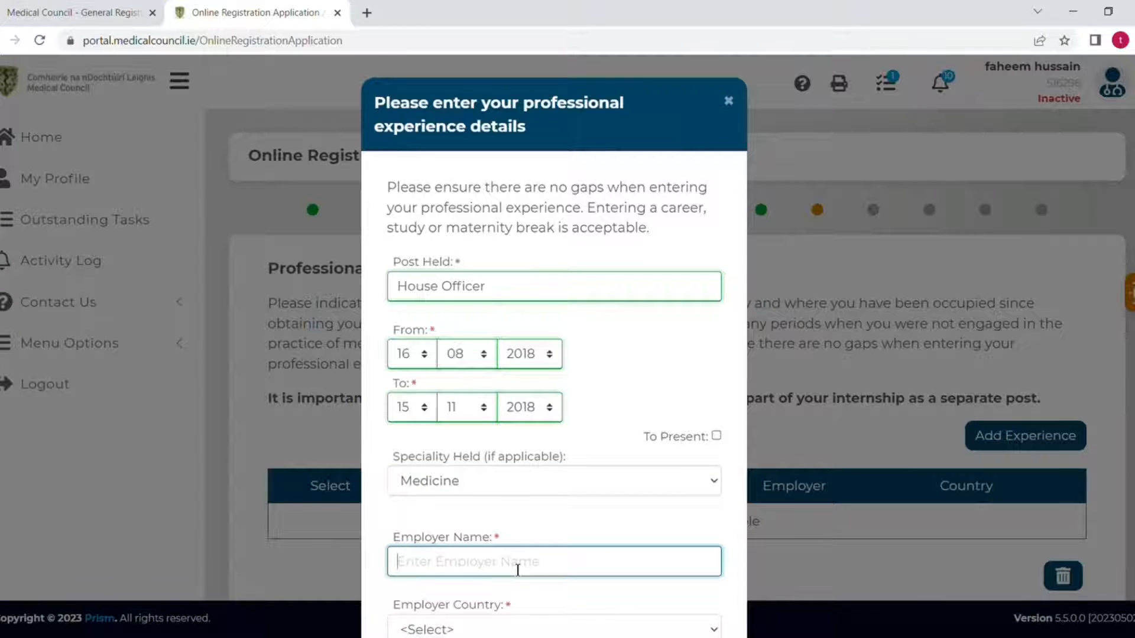
text(La)
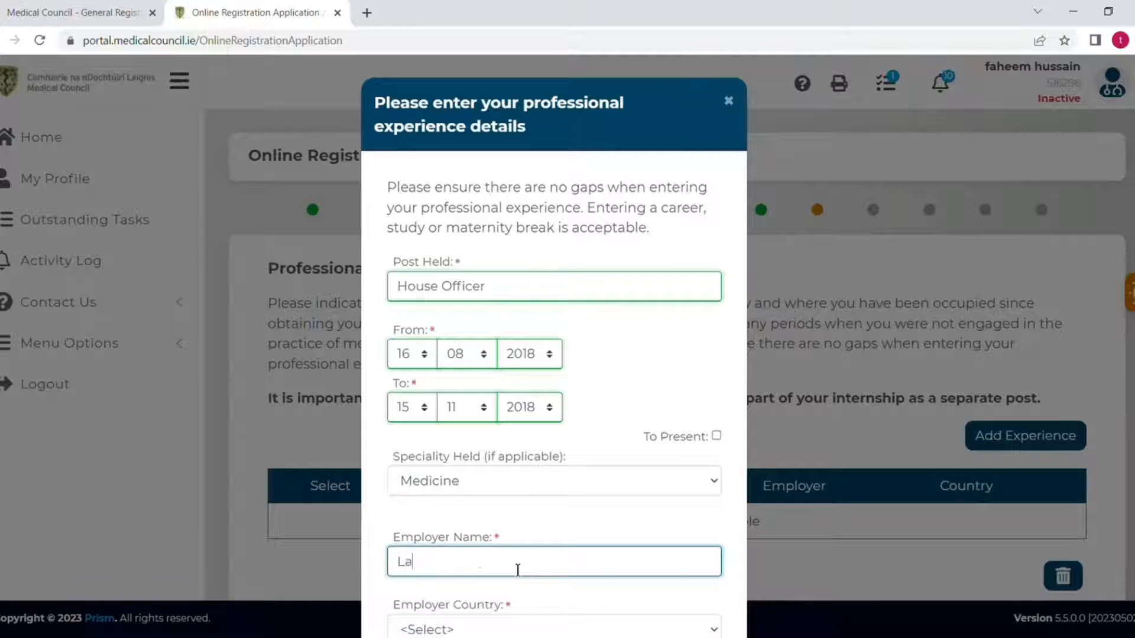
text(hore Genera;)
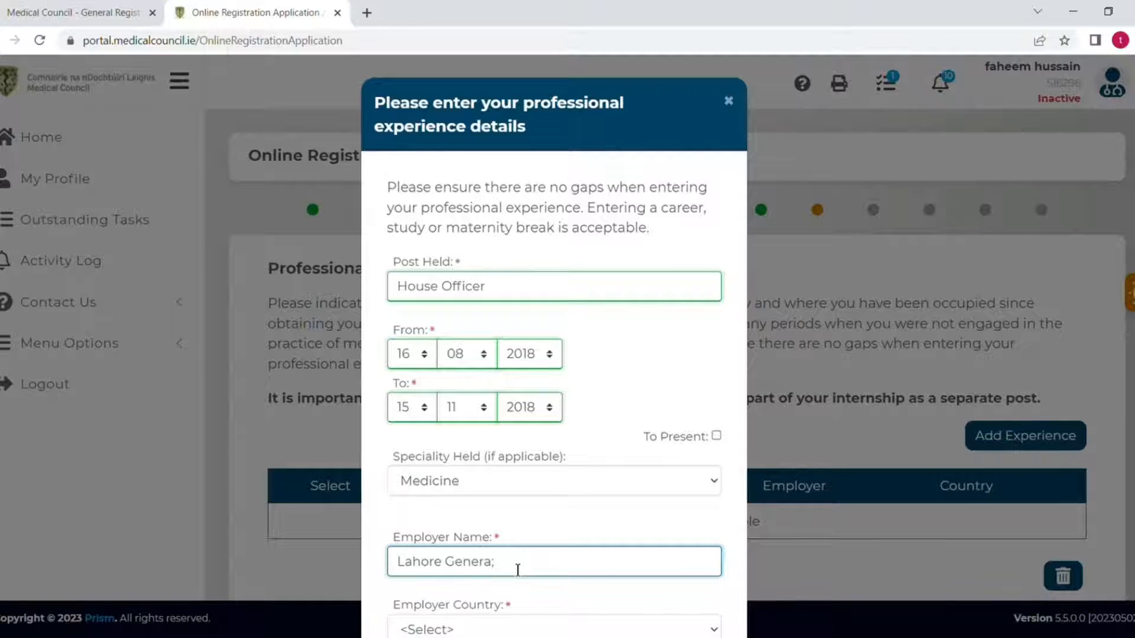
key(BackSpace)
text(l Hospital)
Step: Set employer country Pakistan, fill in the employer address and postcode, save, and start another entry
scroll(534, 363, down, 5)
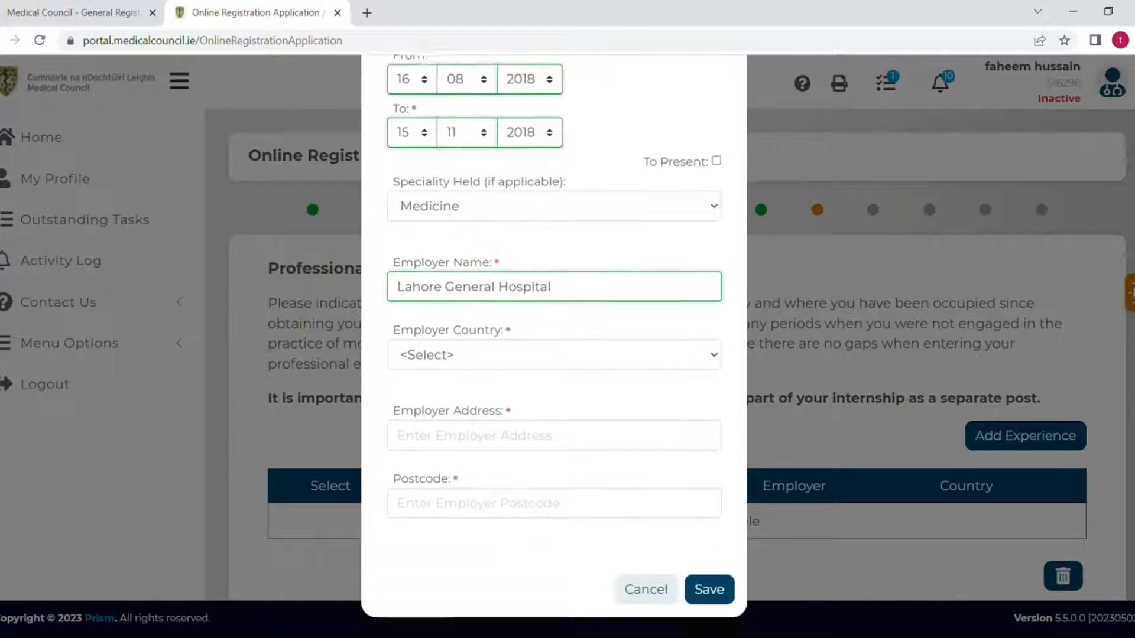
click(485, 354)
key(p)
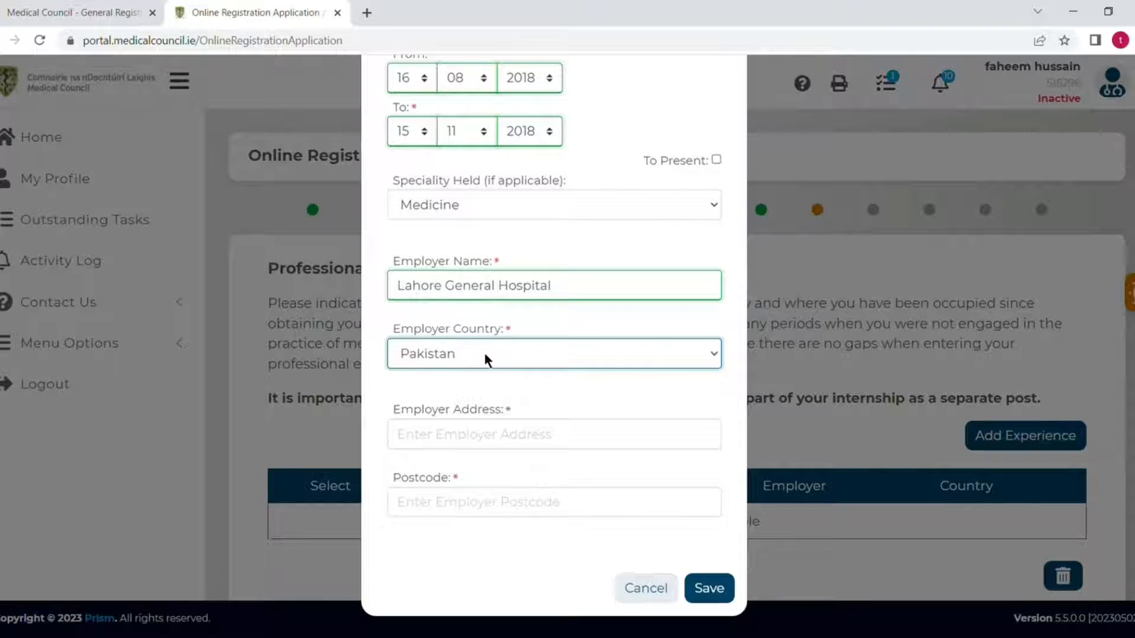
click(449, 451)
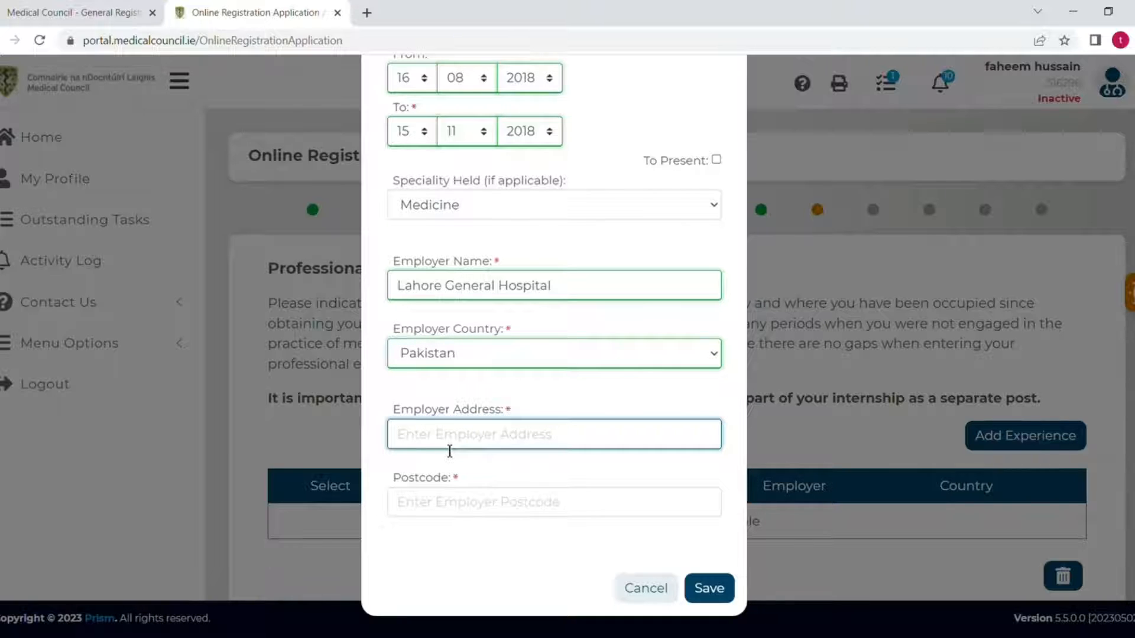
text(Wa)
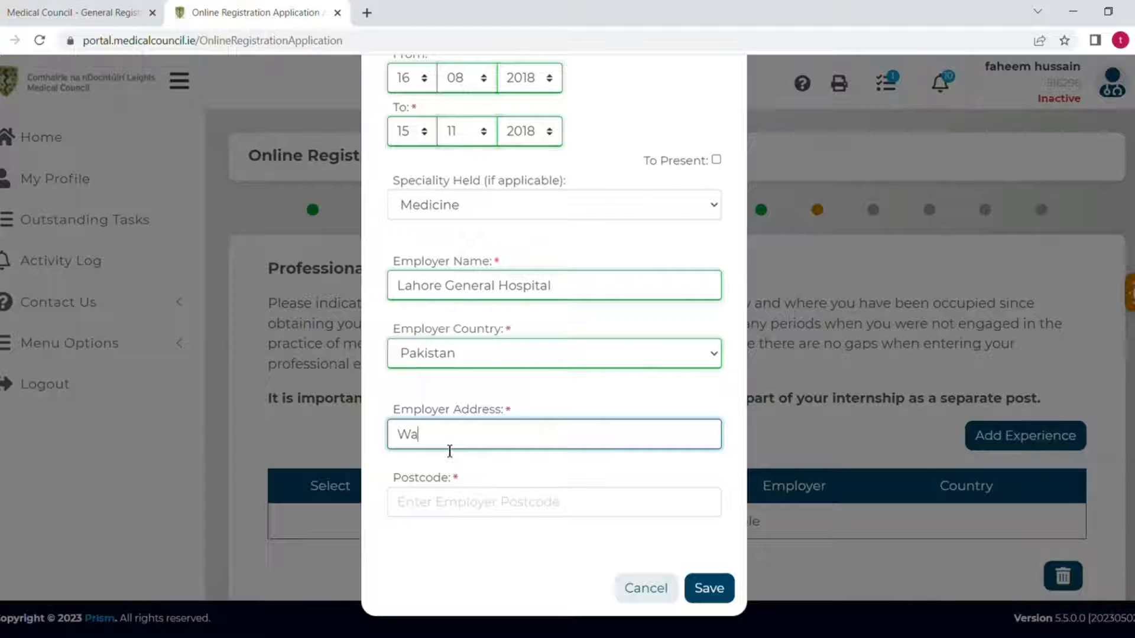
text(hdat road near a)
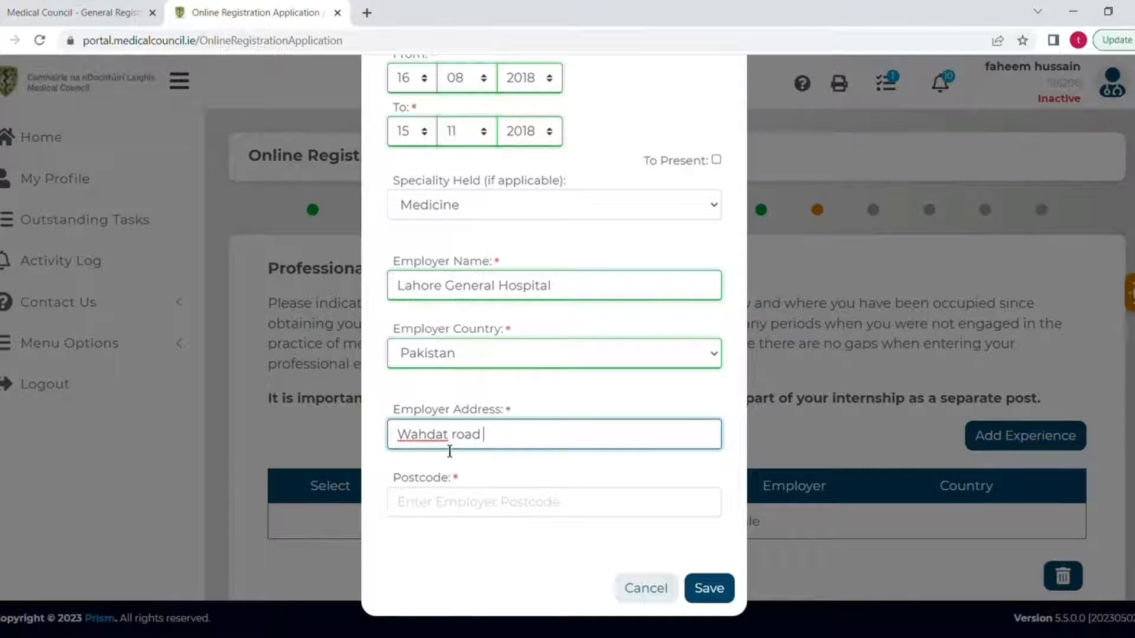
text(rfa crea)
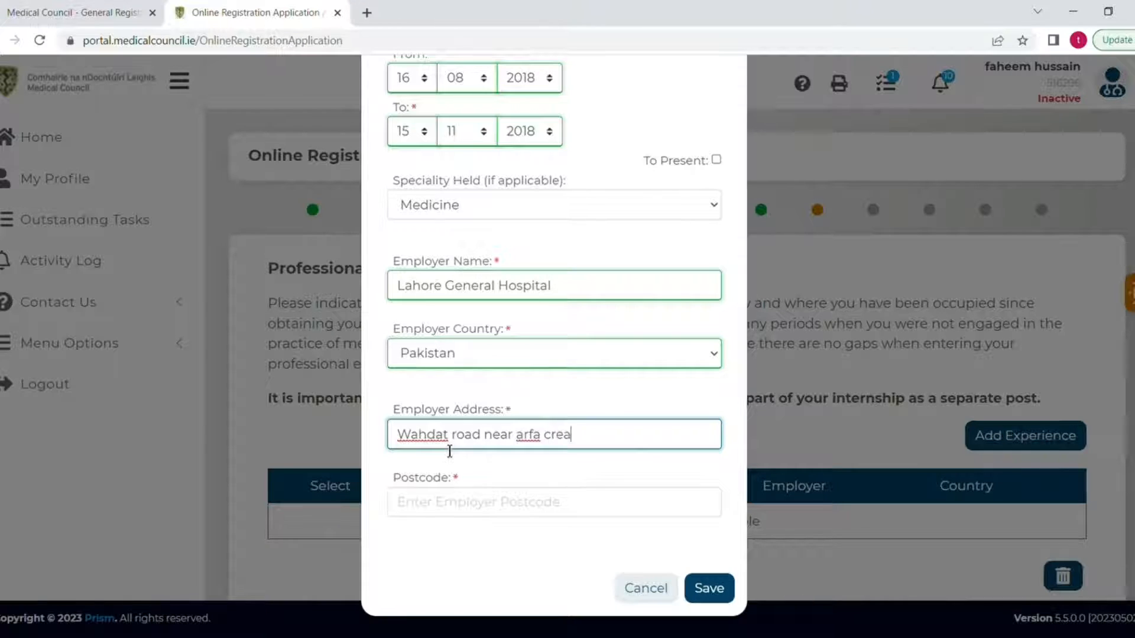
text(m tower lahore)
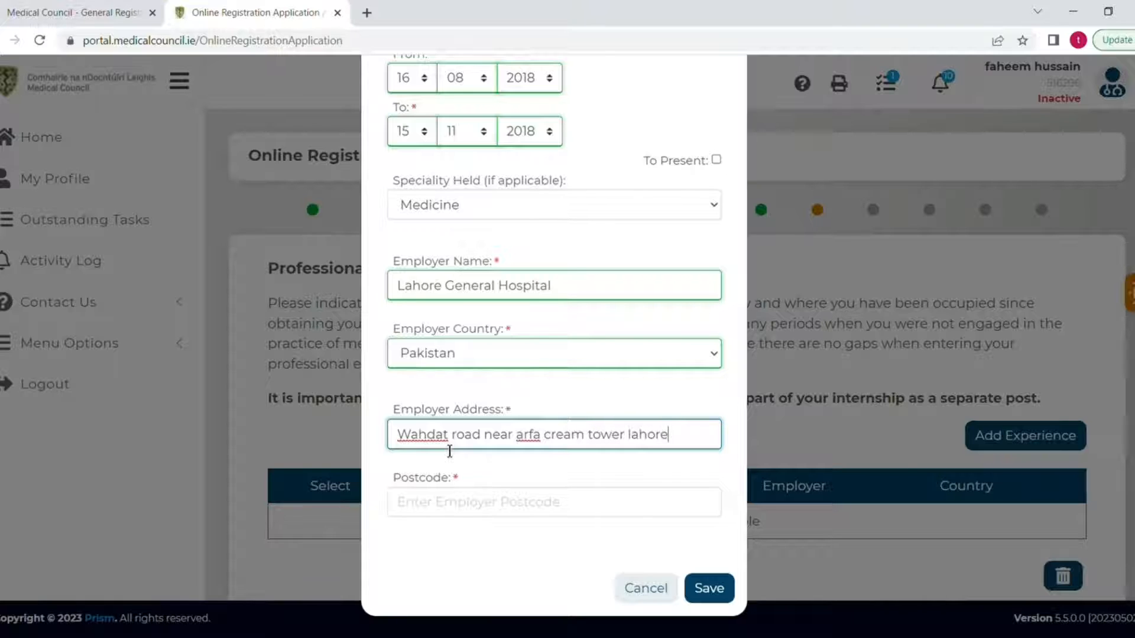
click(468, 503)
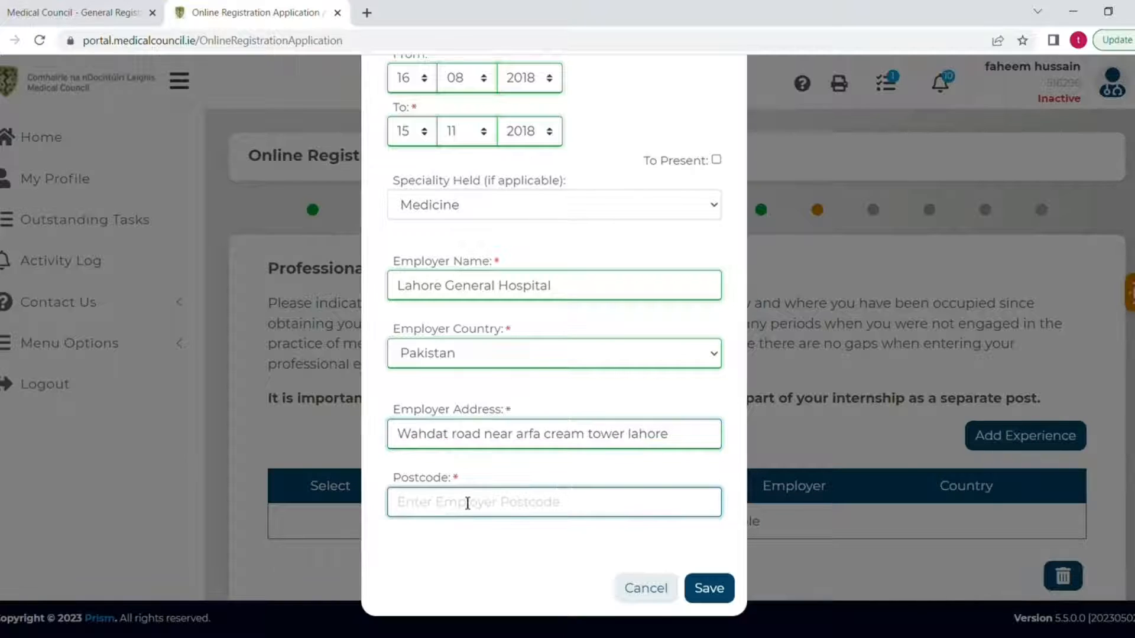
text(54000)
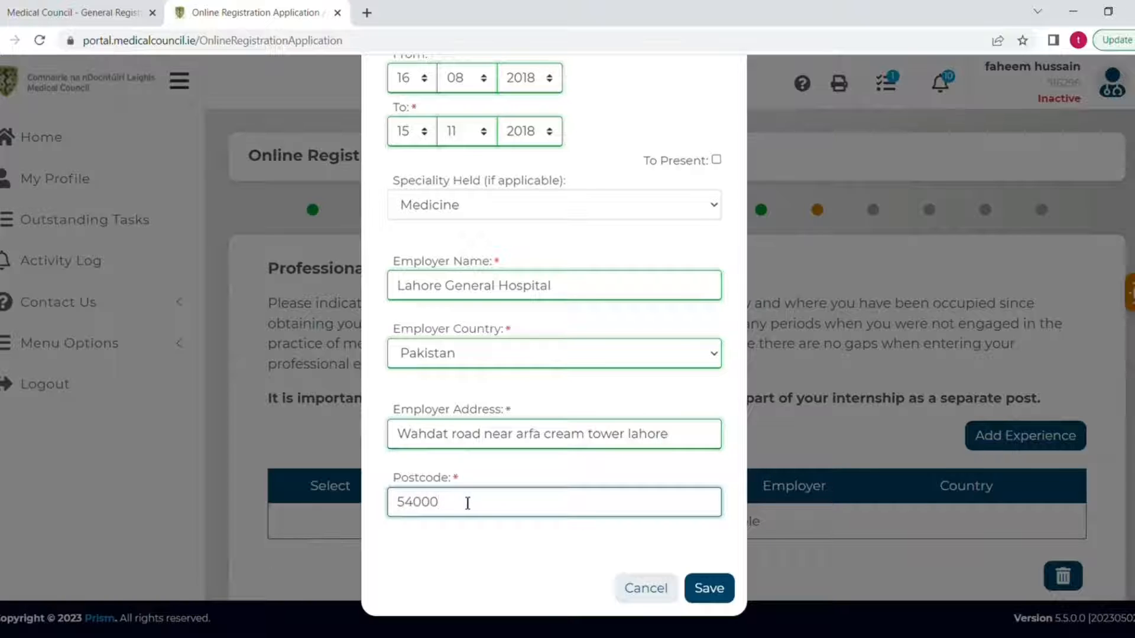
click(708, 596)
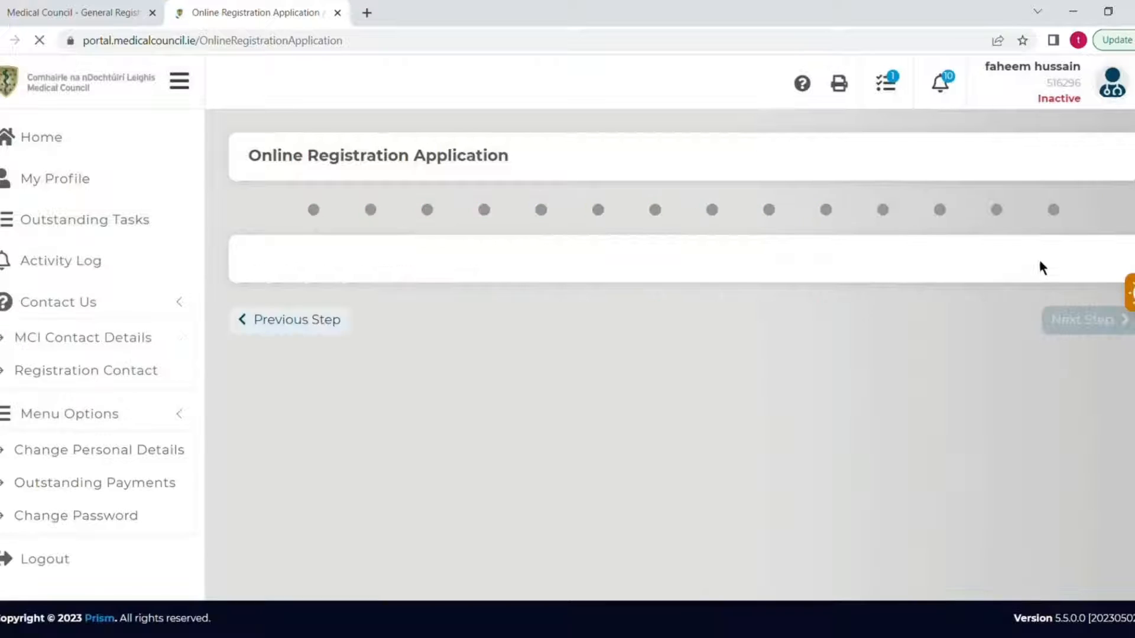
scroll(716, 284, down, 2)
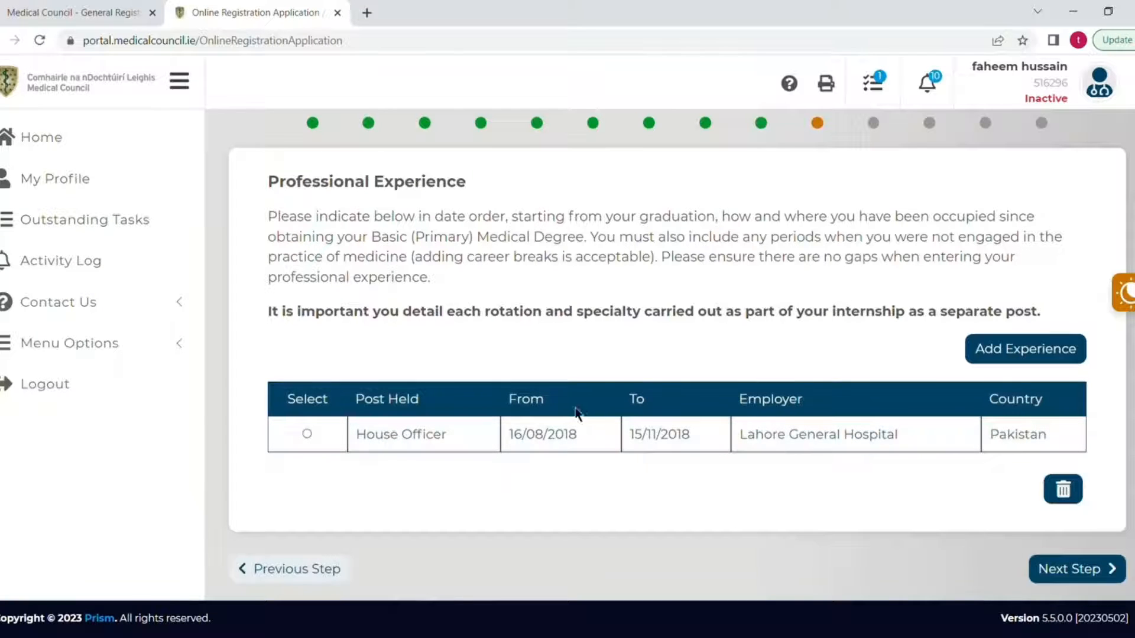
click(1020, 358)
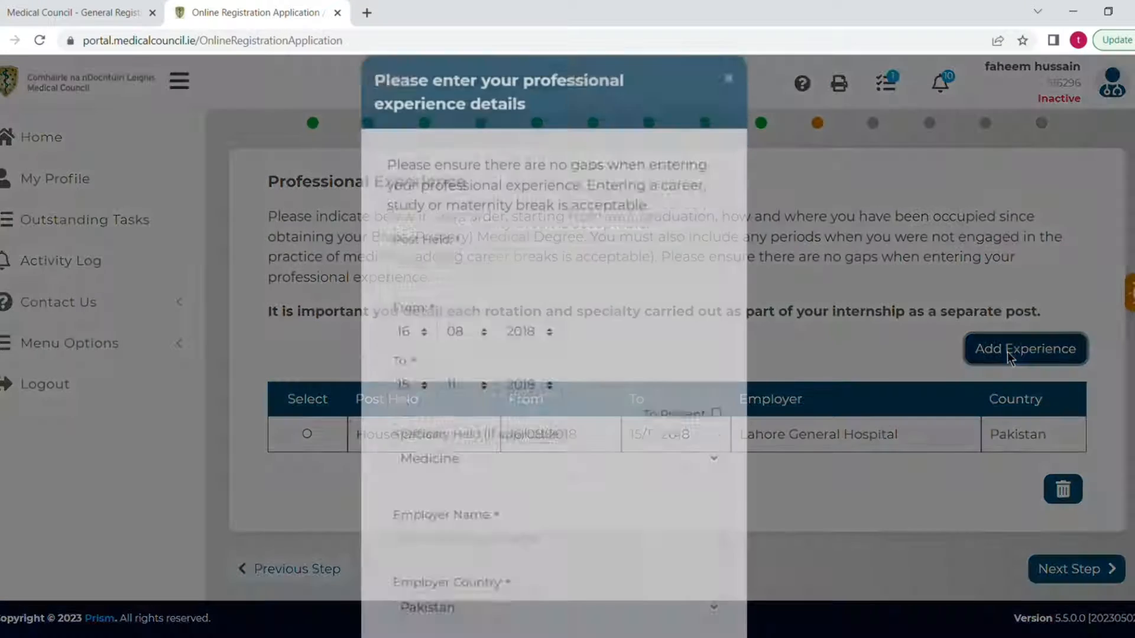
Step: Enter post 'House Officer' with start date 16/11/2018
click(523, 288)
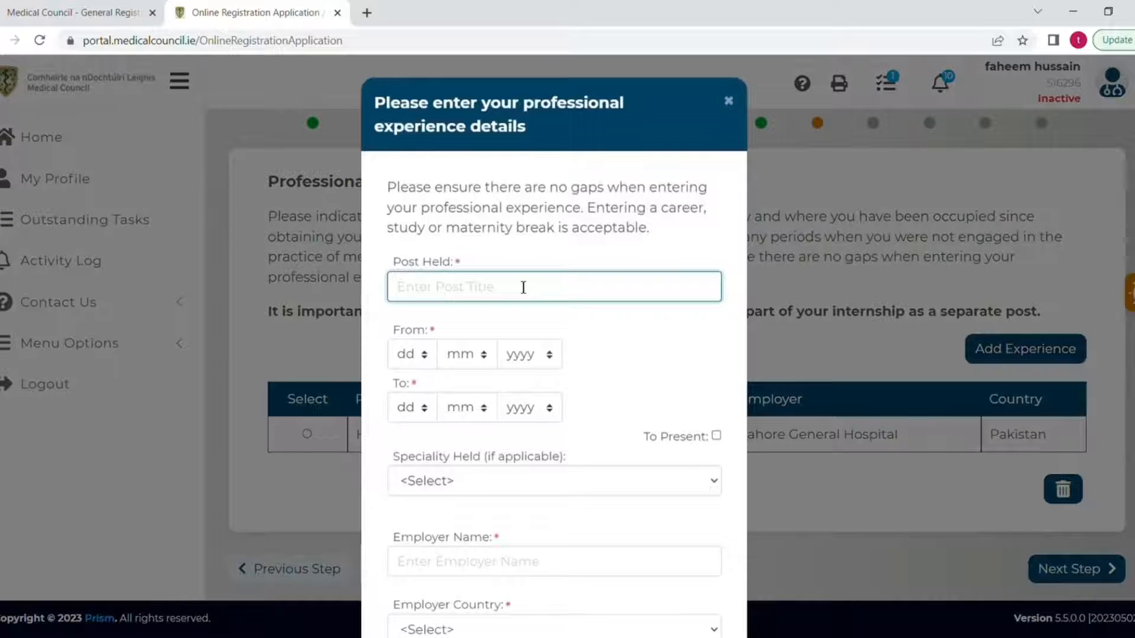
text(House Of)
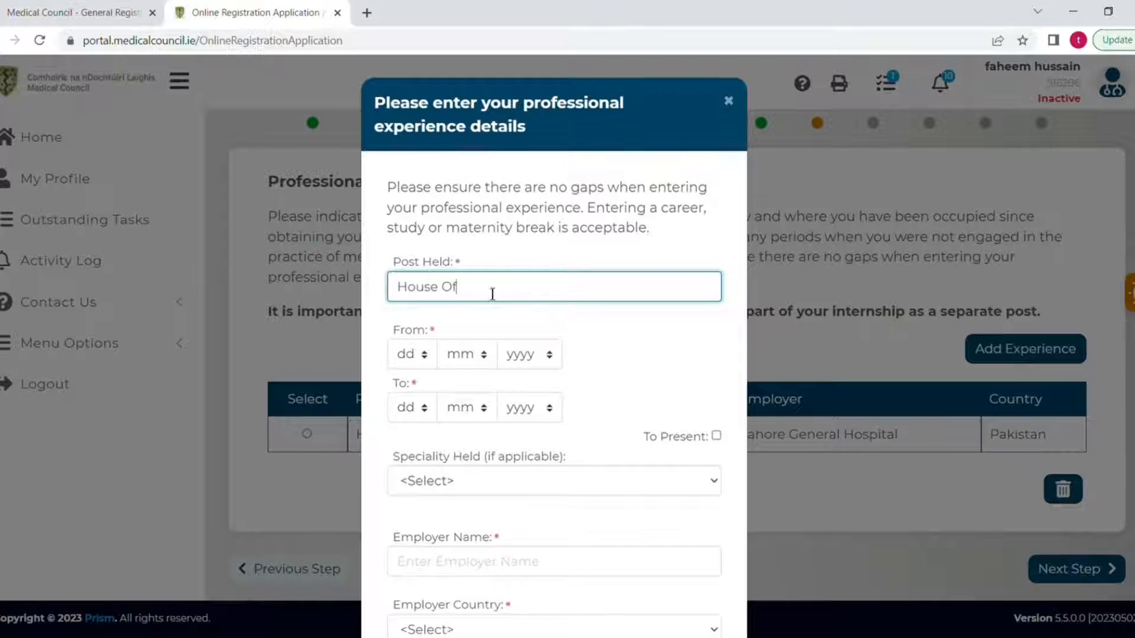
text(ficer)
click(396, 365)
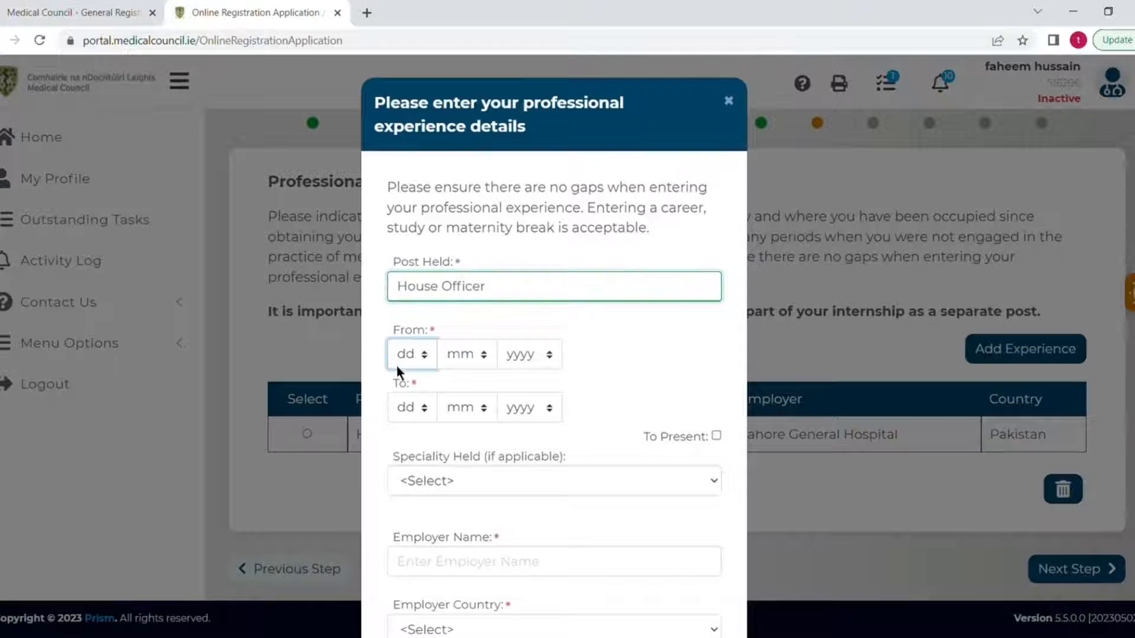
click(403, 268)
click(480, 353)
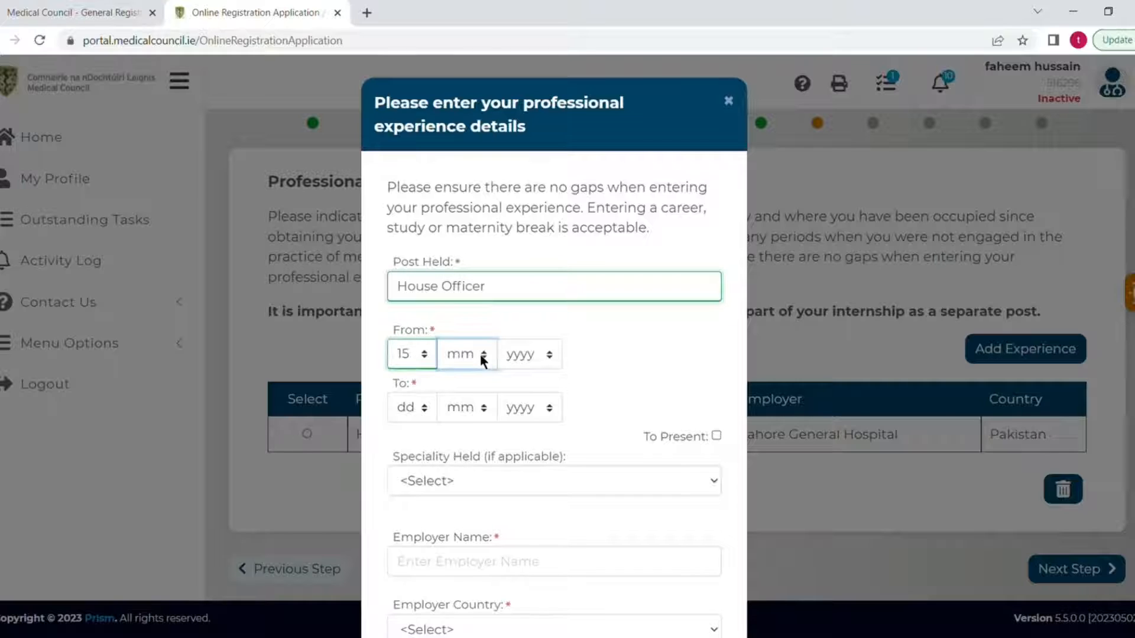
click(455, 555)
click(411, 356)
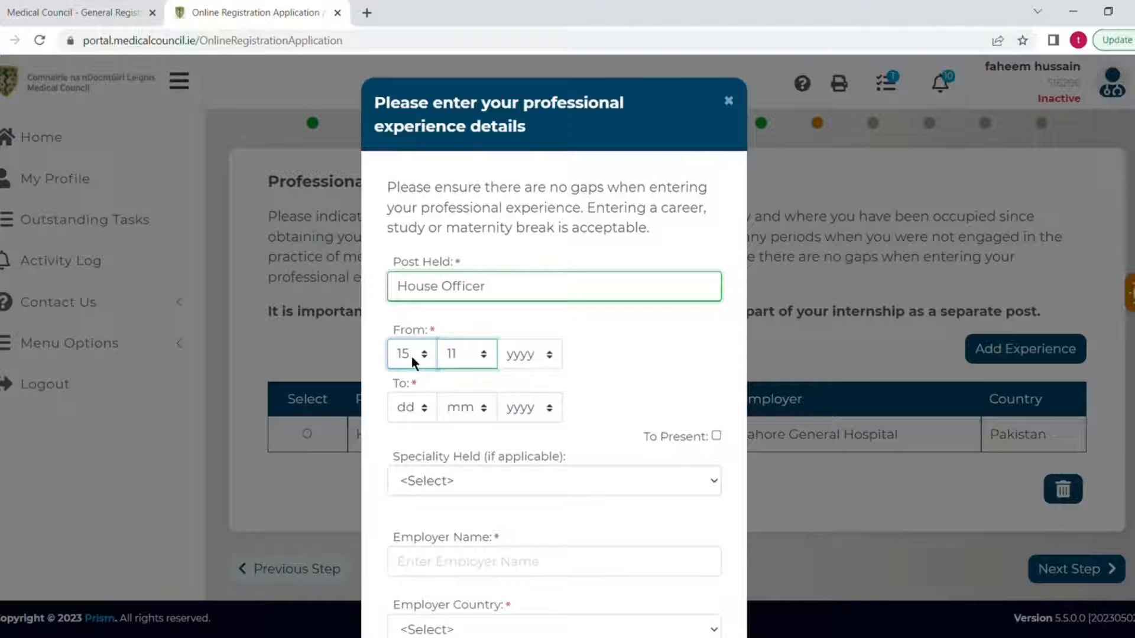
click(409, 285)
click(519, 353)
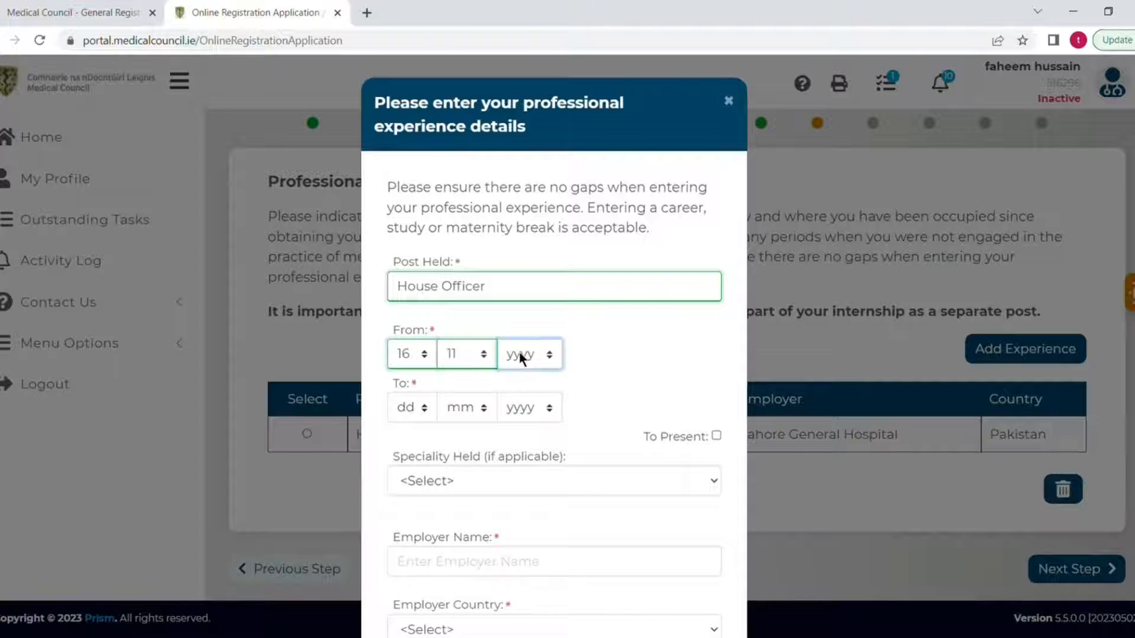
click(515, 88)
Step: Set end date 15/02/2019, speciality Surgery, and employer 'Lahore general hospital'
click(408, 408)
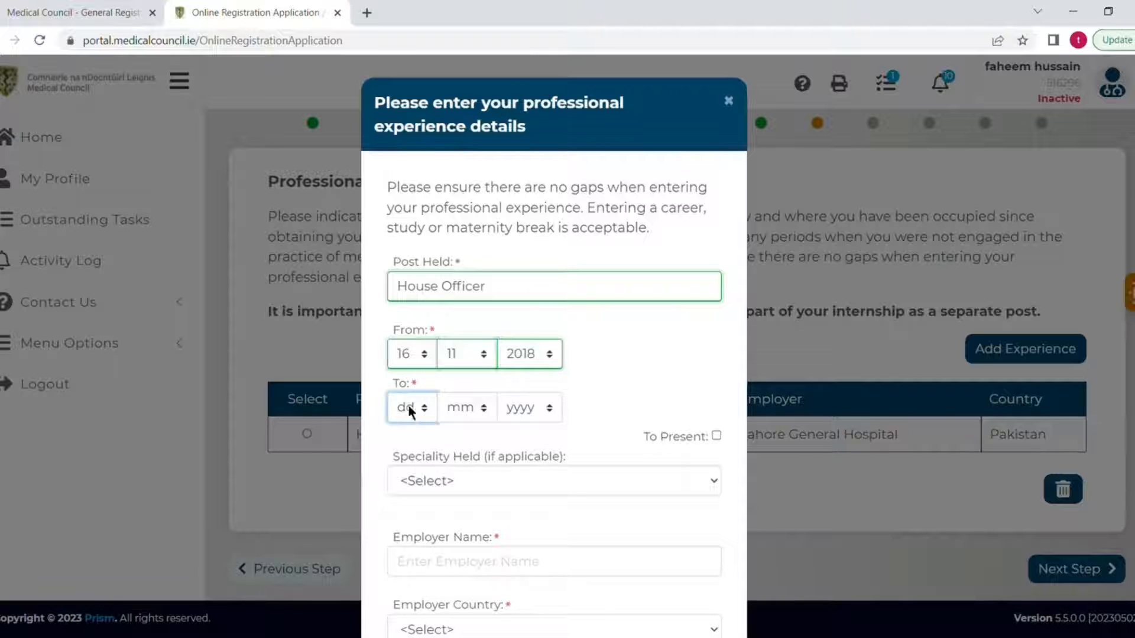
click(406, 316)
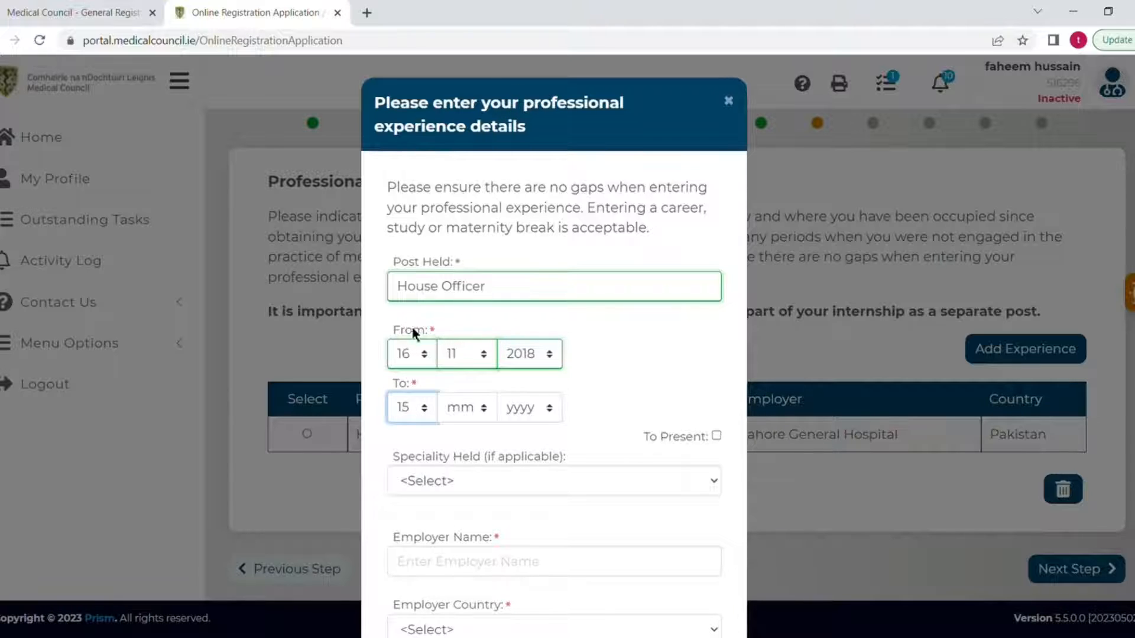
click(486, 413)
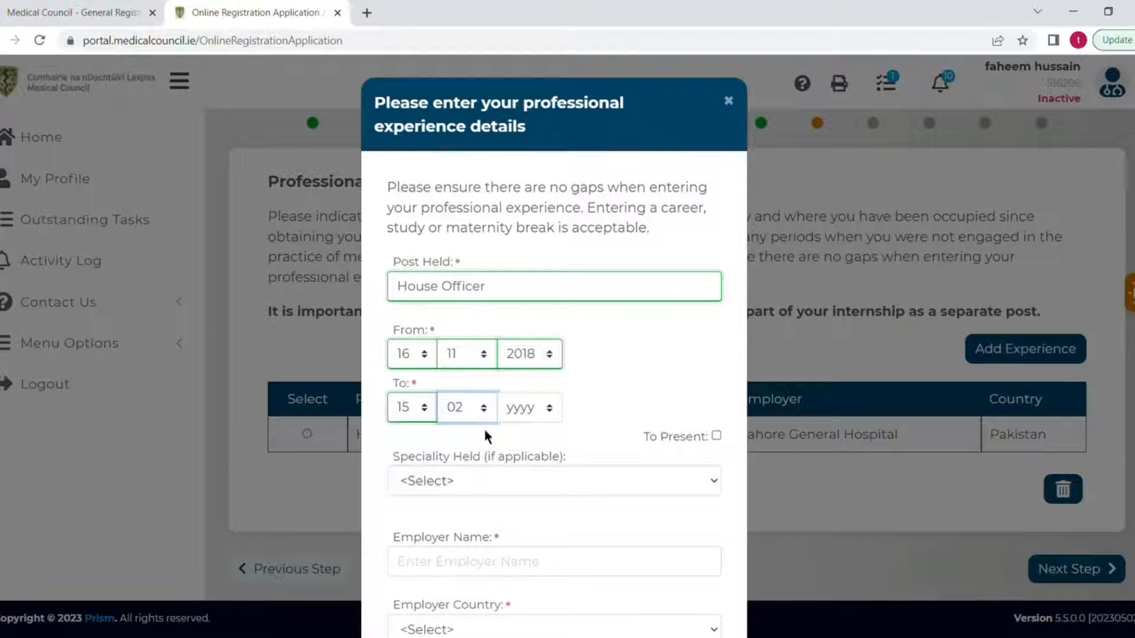
click(536, 408)
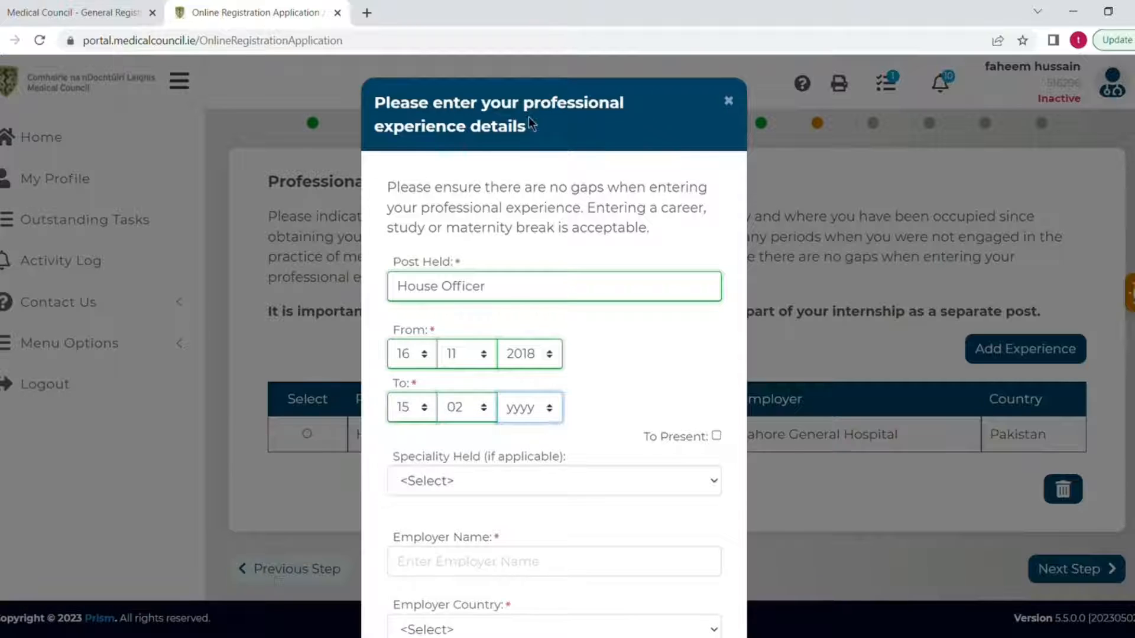
click(526, 160)
click(476, 480)
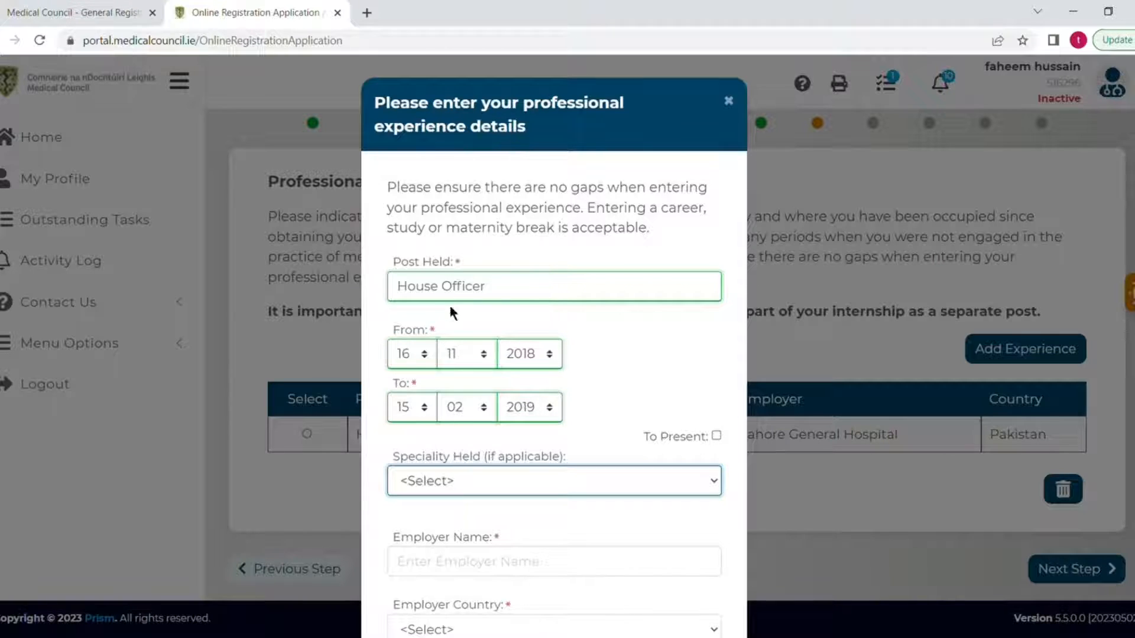
click(449, 462)
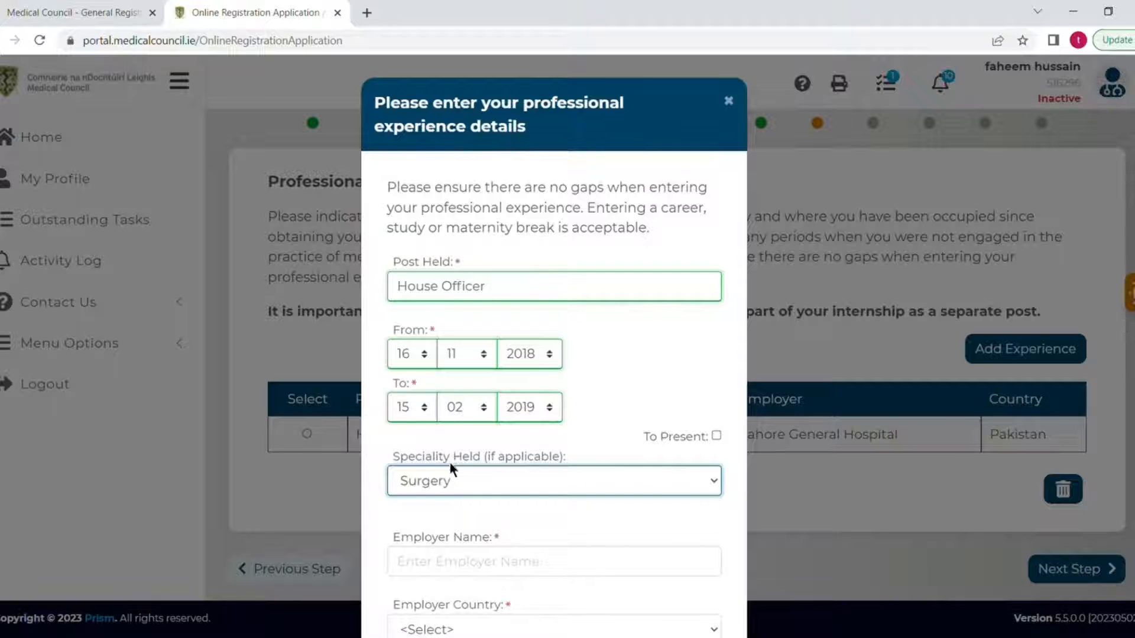
click(498, 569)
text(Lahore)
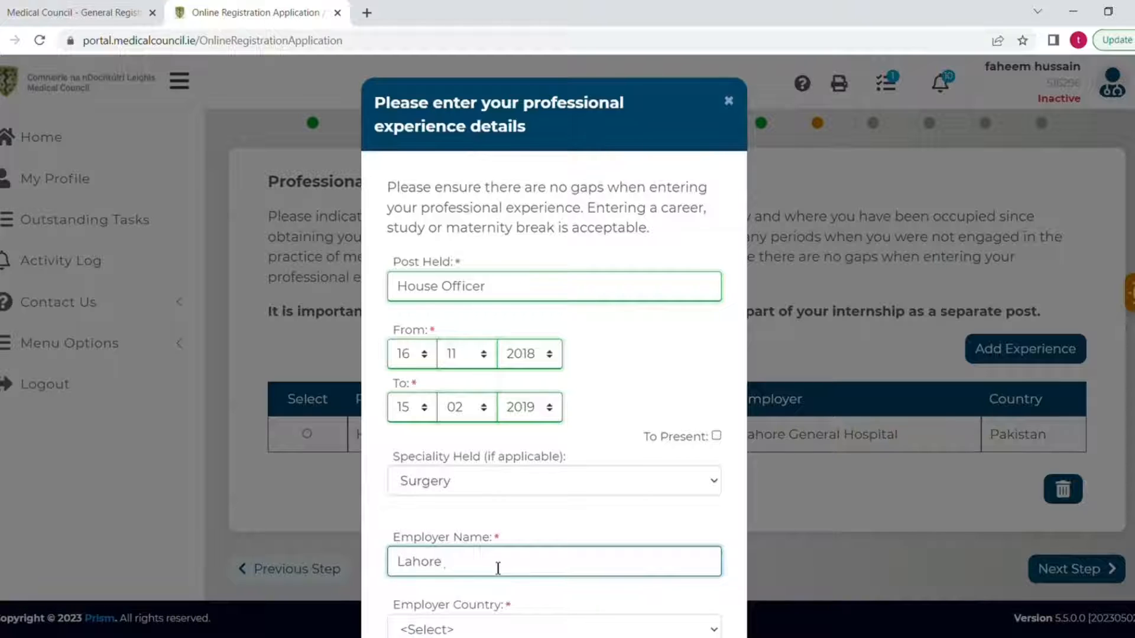
text( general hospital)
scroll(554, 355, down, 4)
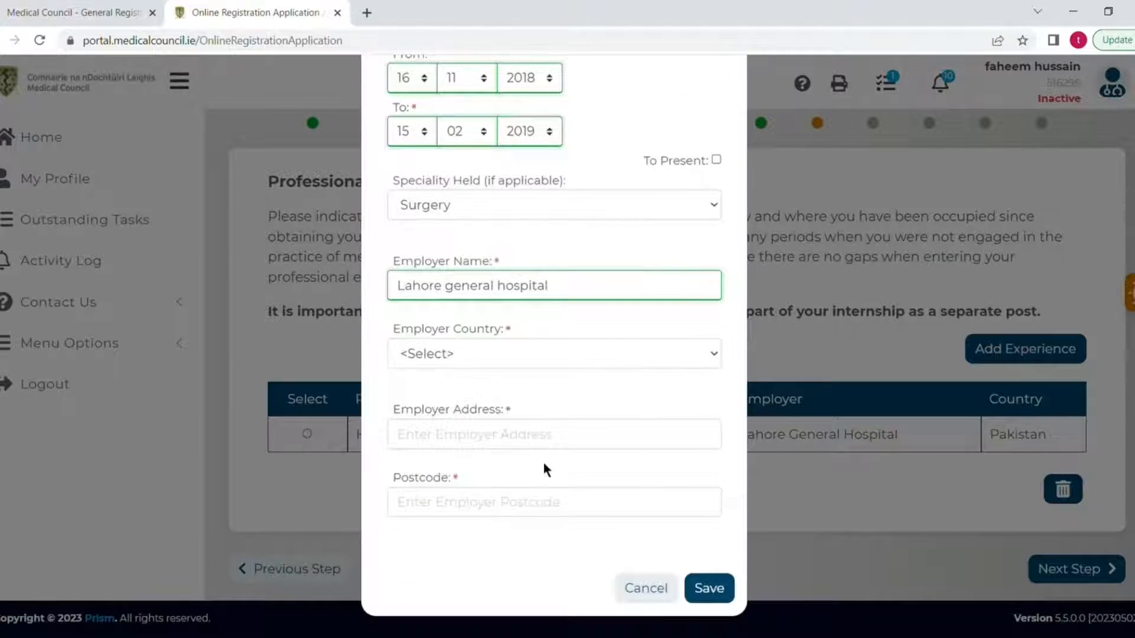
Step: Choose Pakistan as employer country, fill in the employer address and postcode, and save
click(426, 361)
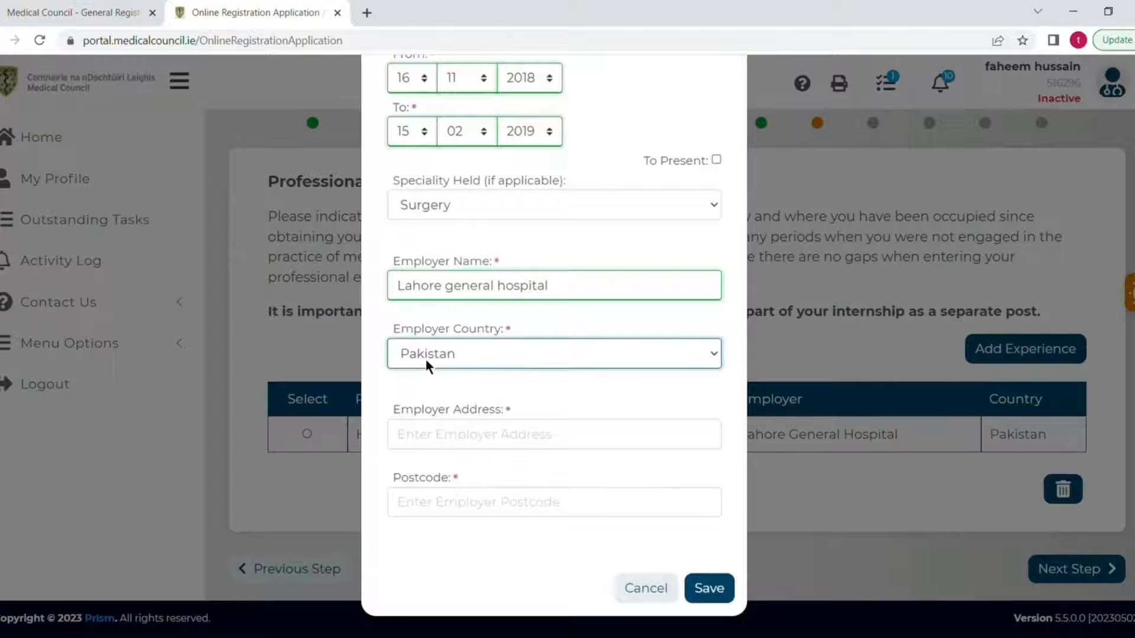
click(447, 446)
text(wah)
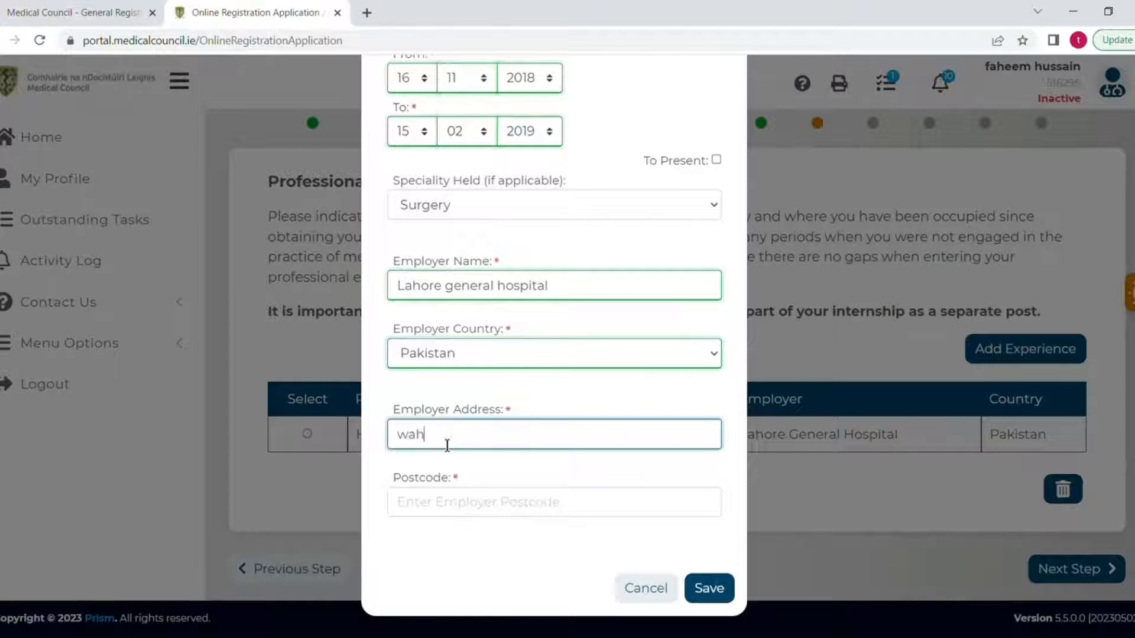
text(dat road near a)
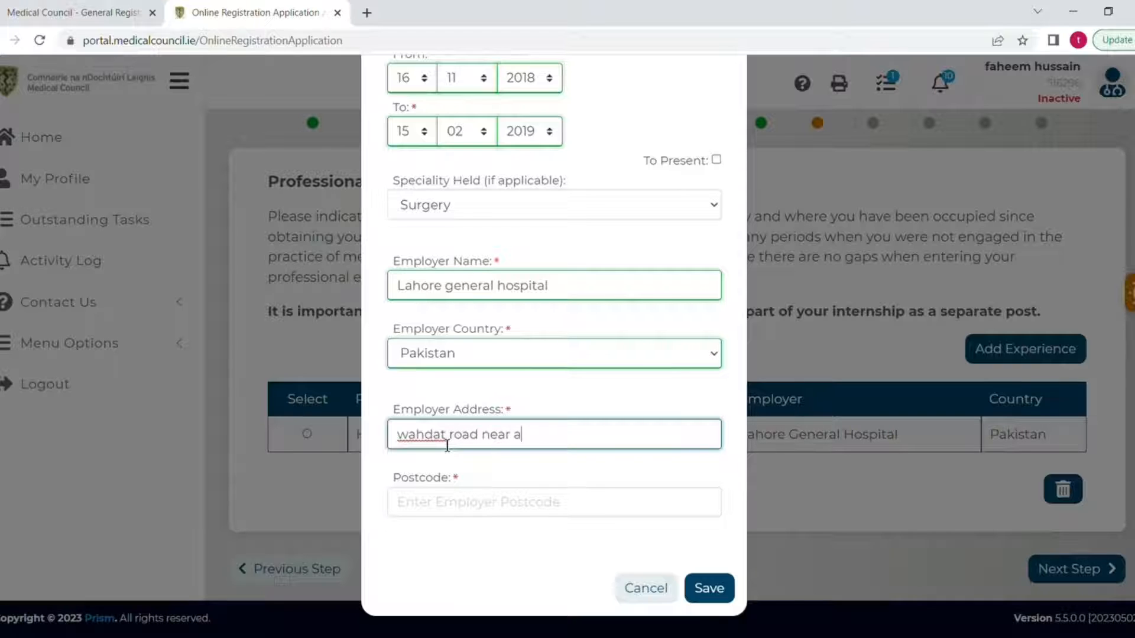
text(rfa cream )
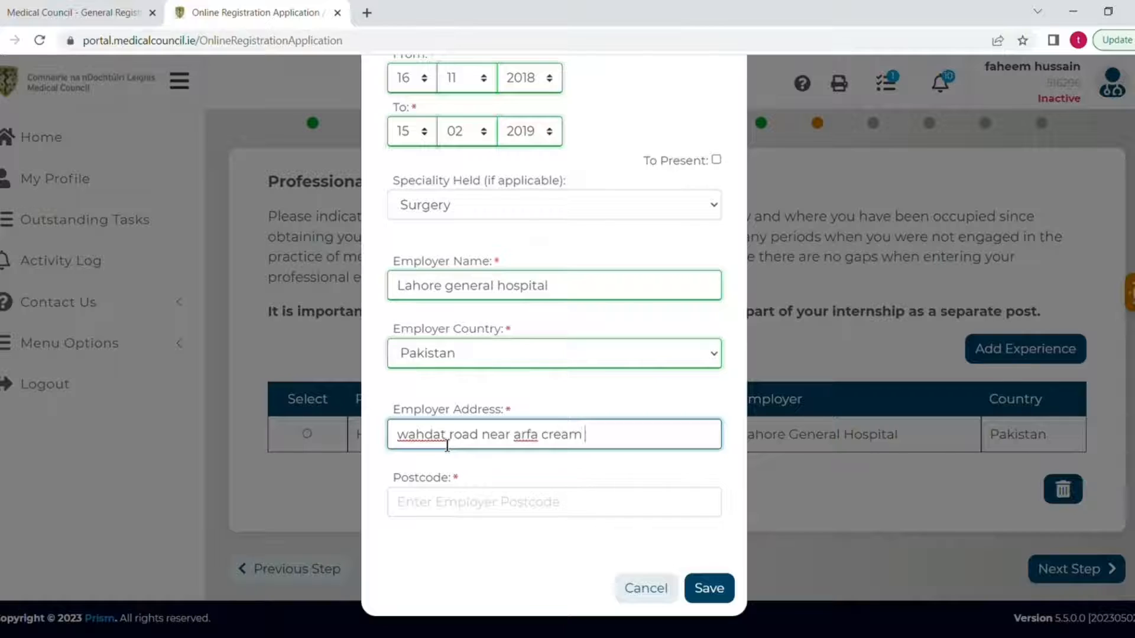
text(towe)
text(wer l)
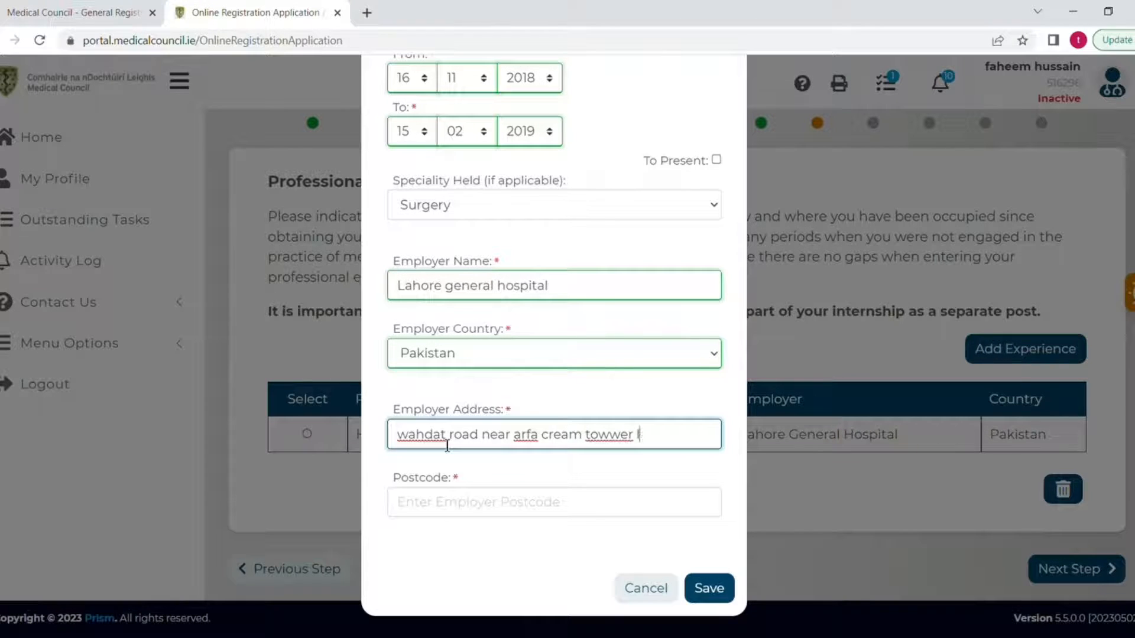
text(ahore)
click(435, 511)
text(54)
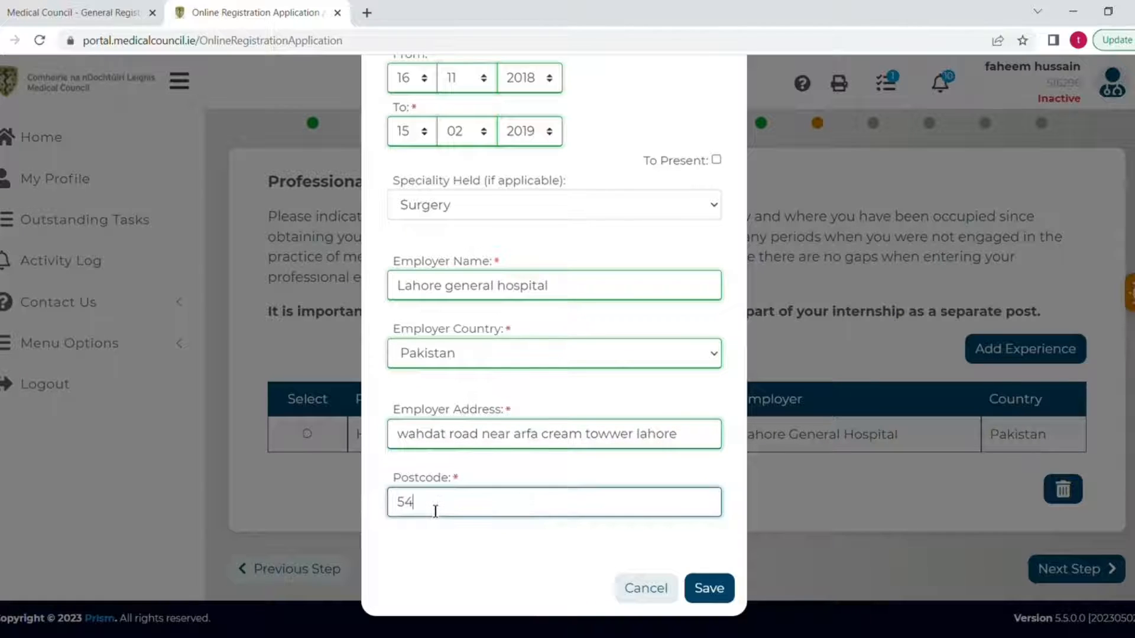
text(000)
click(712, 596)
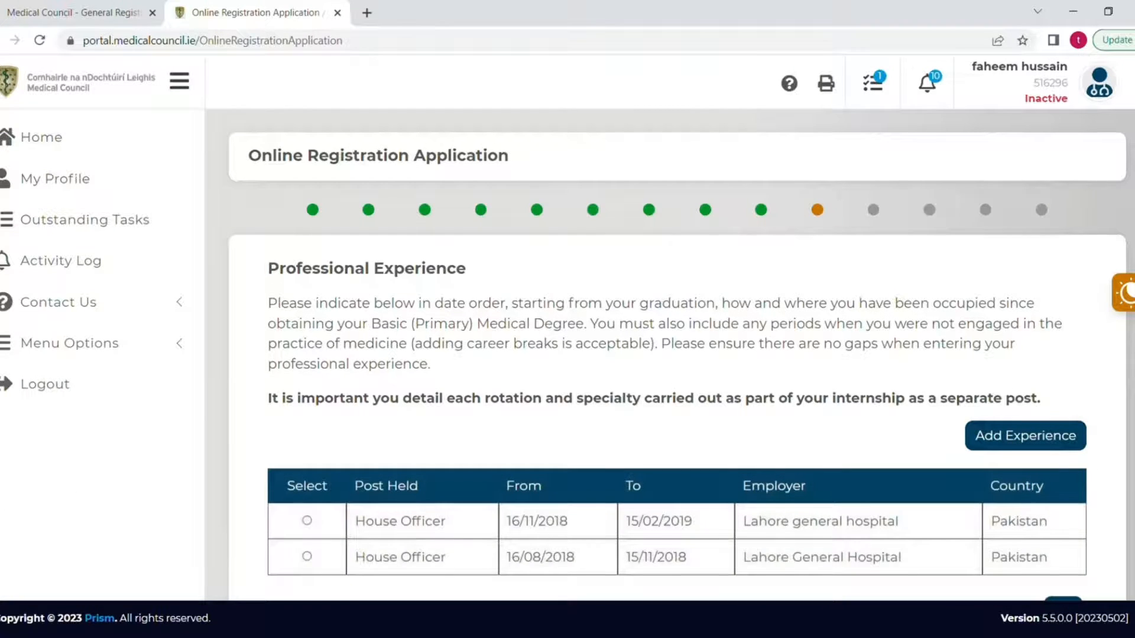
Step: Add a new experience entry with post held 'House officer'
scroll(978, 345, down, 3)
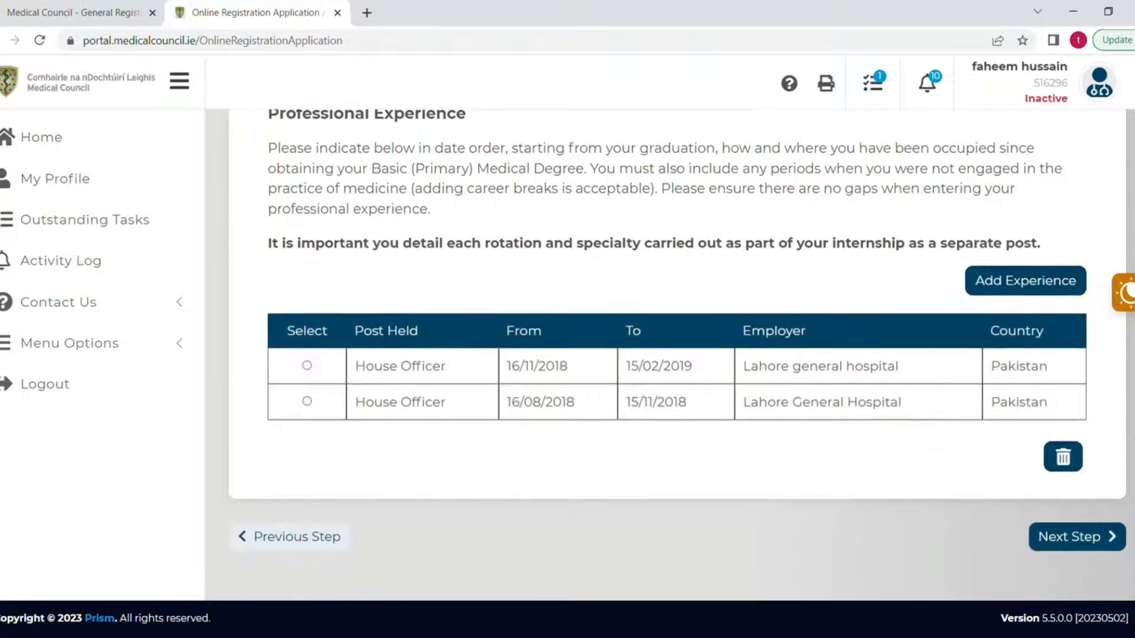
click(1004, 289)
click(443, 292)
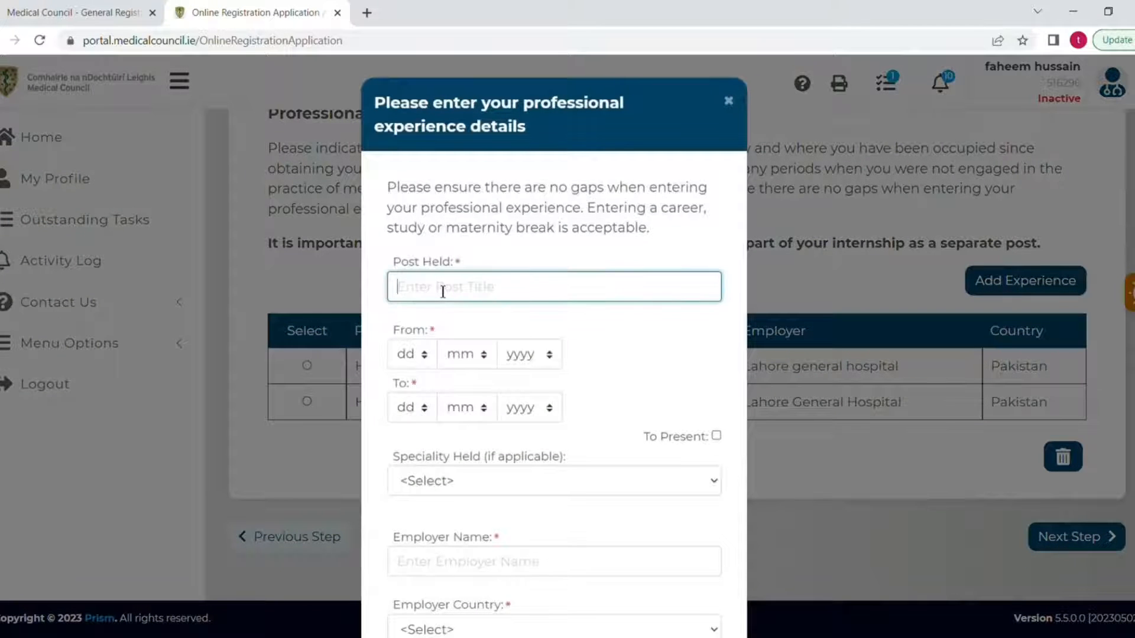
text(House officer)
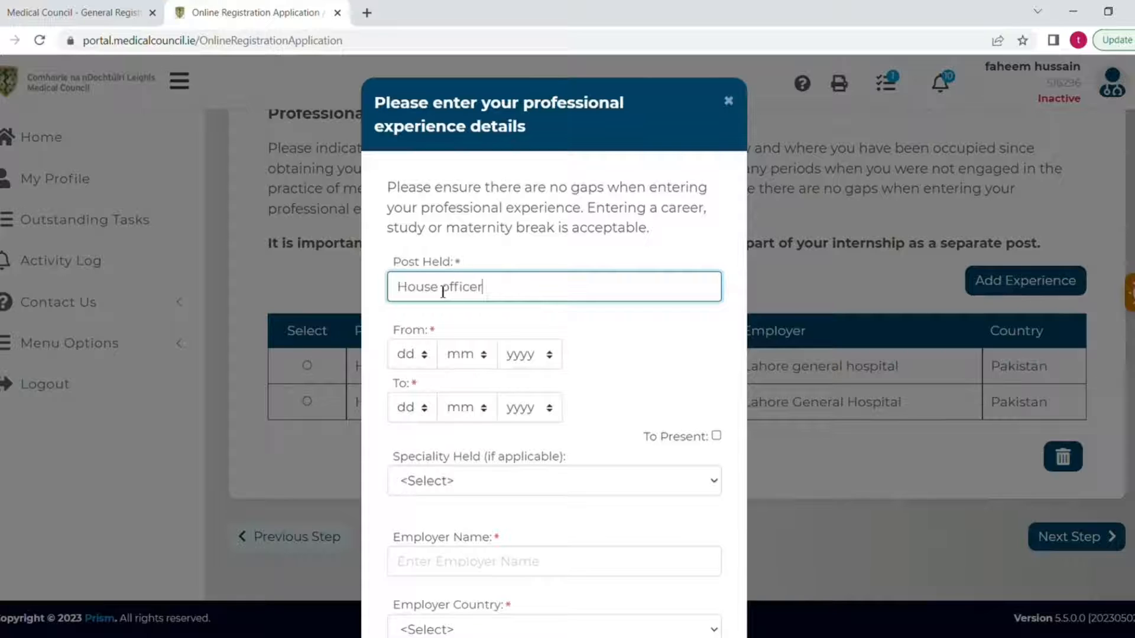
Step: Set the post's dates from 16/02/2019 to 15/05/2019
key(Tab)
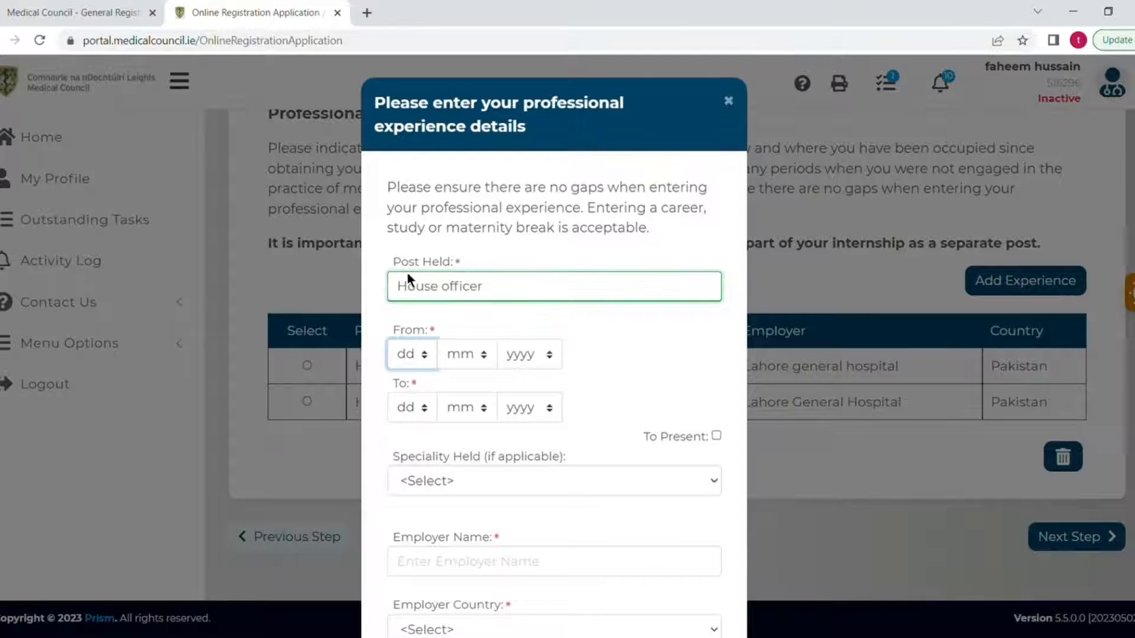
text(16)
key(Tab)
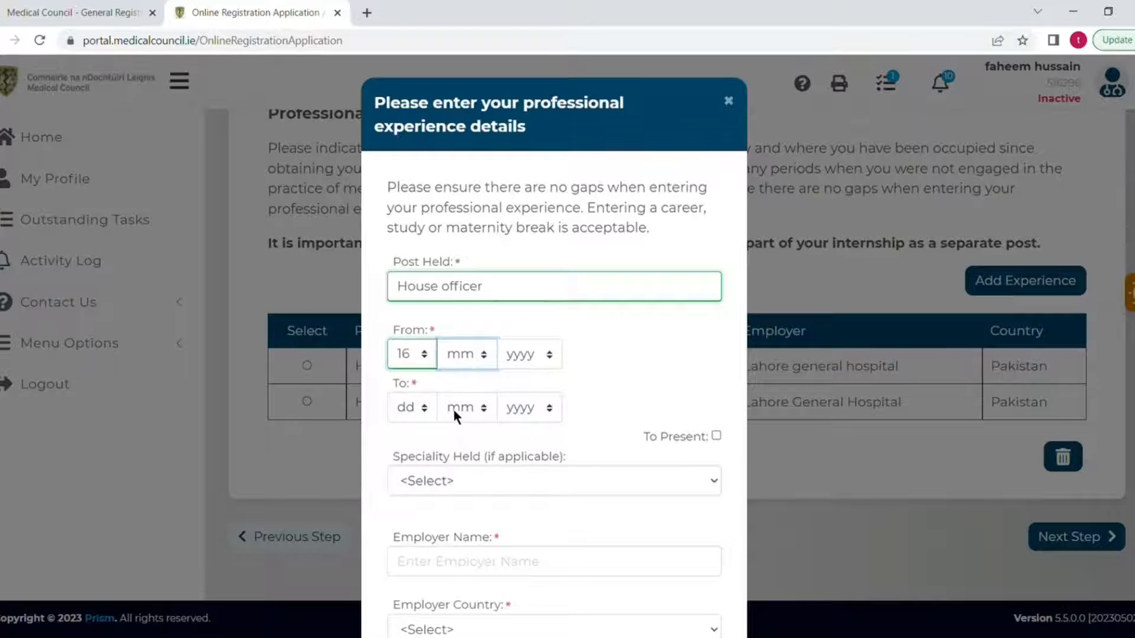
text(02)
key(Tab)
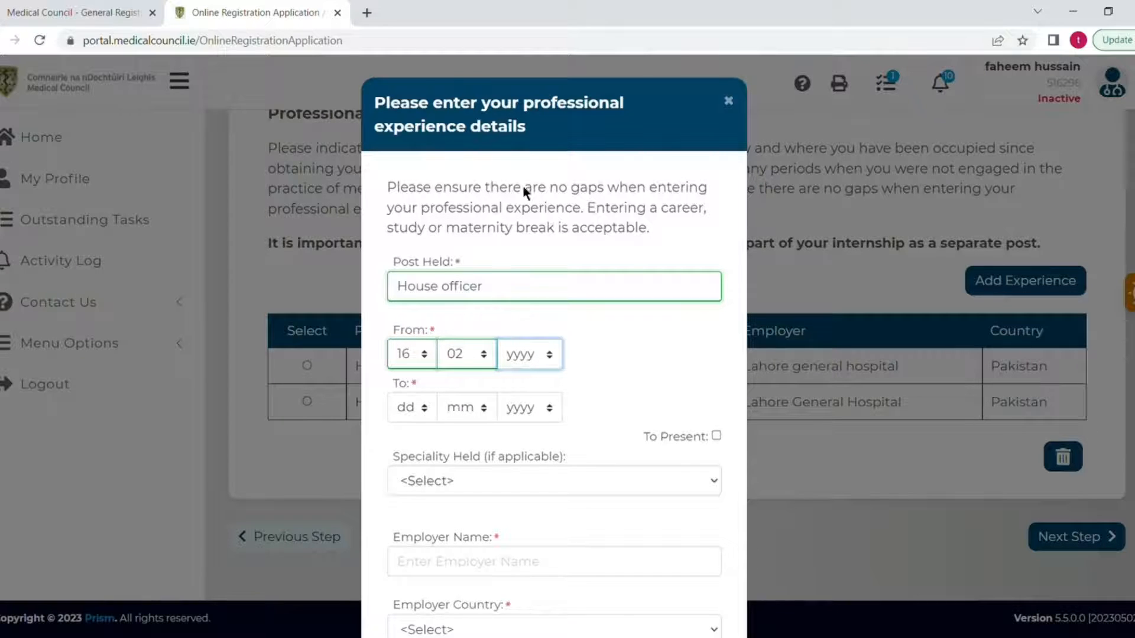
text(2019)
key(Tab)
text(15)
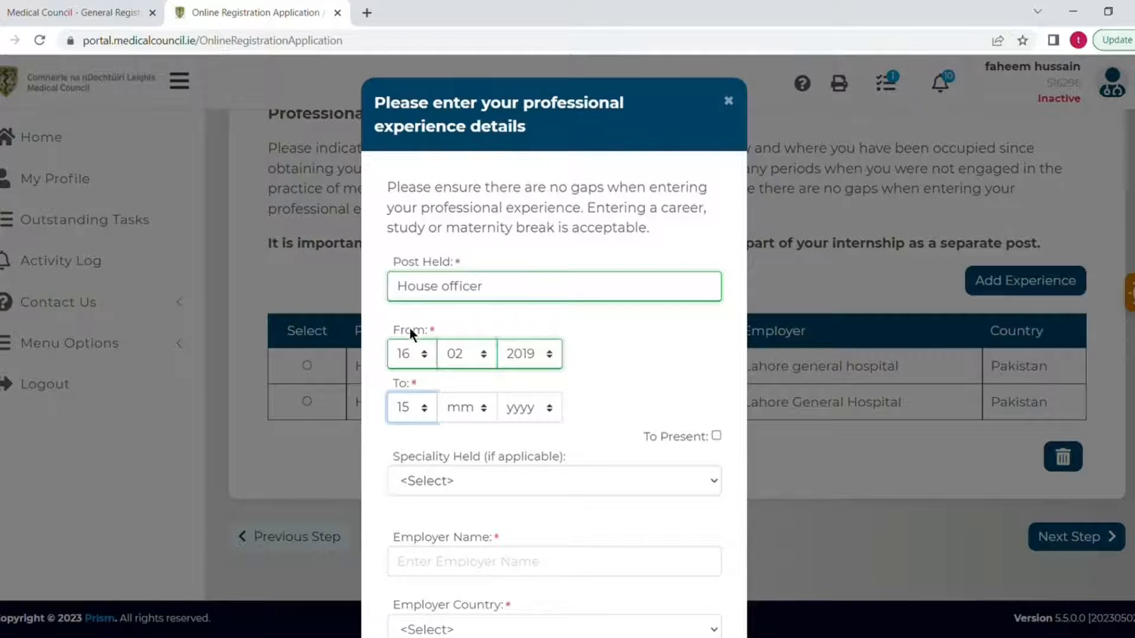
key(Tab)
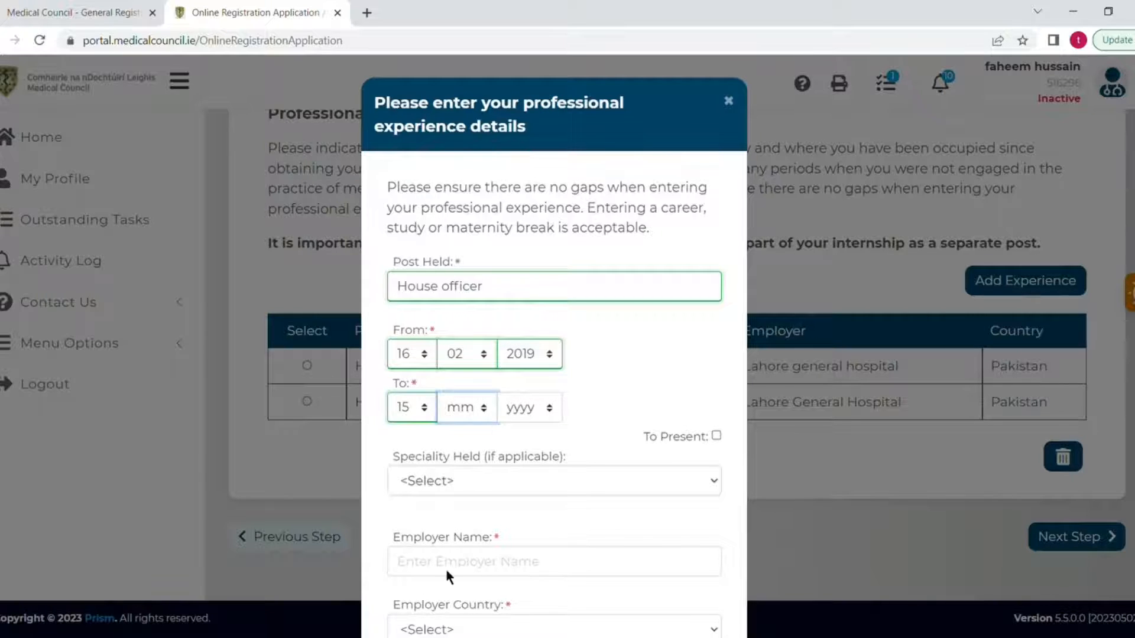
text(05)
key(Tab)
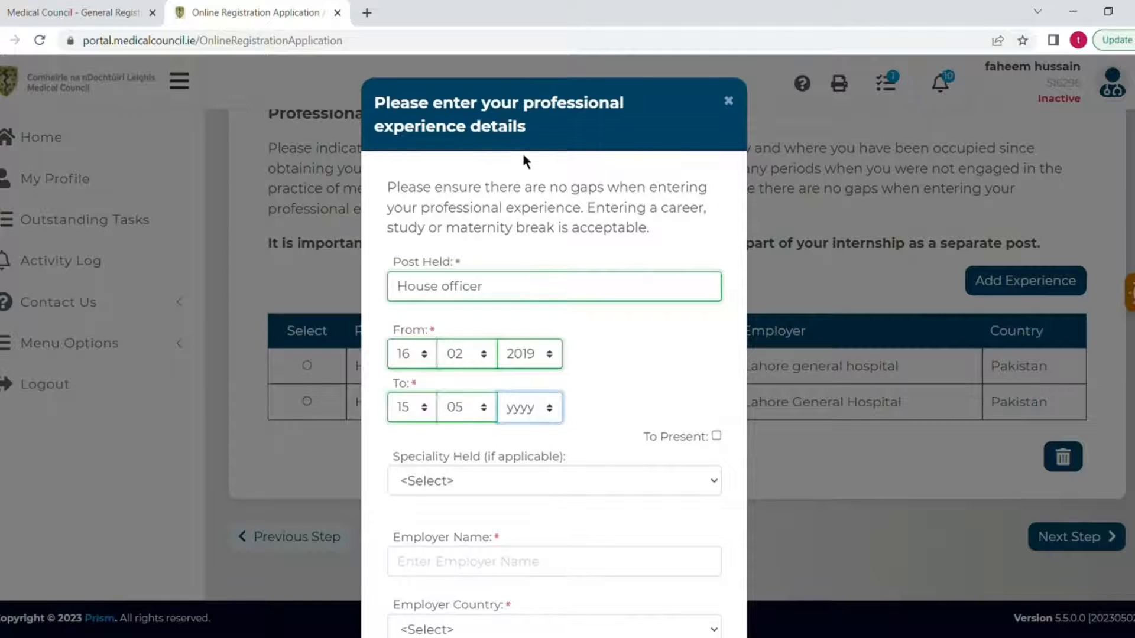
text(2019)
Step: Choose Surgery as speciality and enter employer 'Lahore general hospital (ophthalmic surgery)'
click(447, 472)
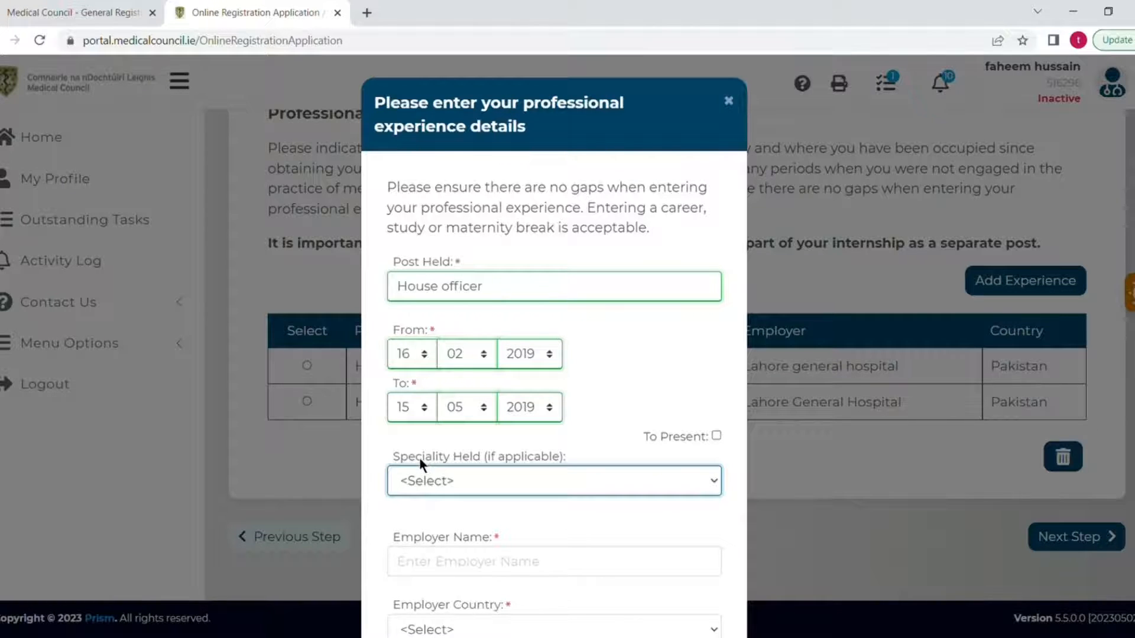
key(s)
click(495, 563)
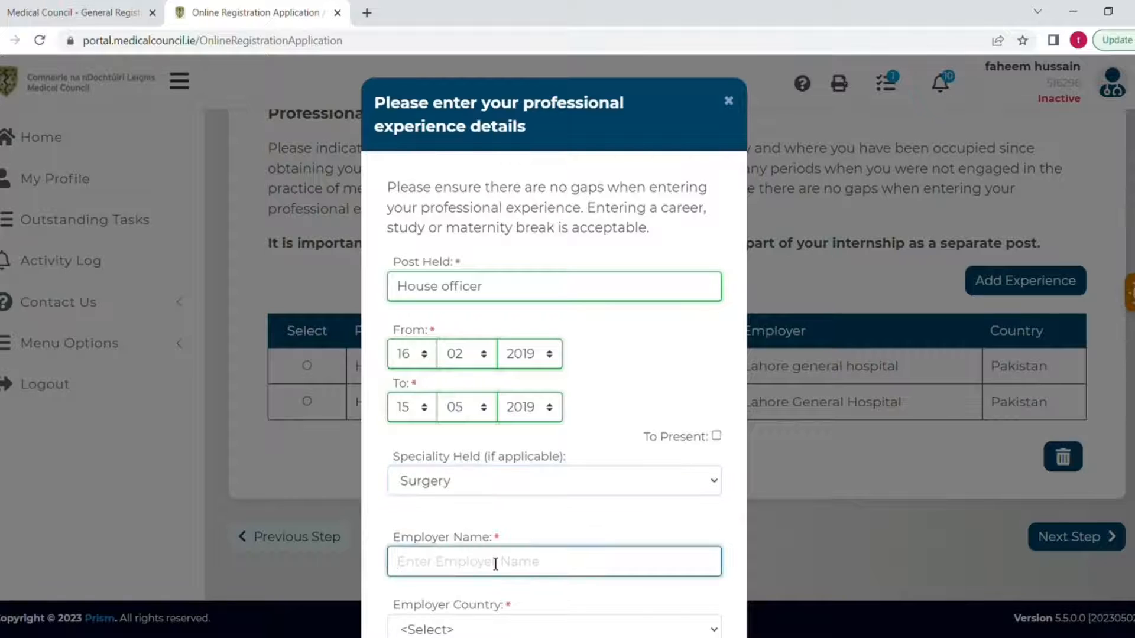
text(Lahore gener)
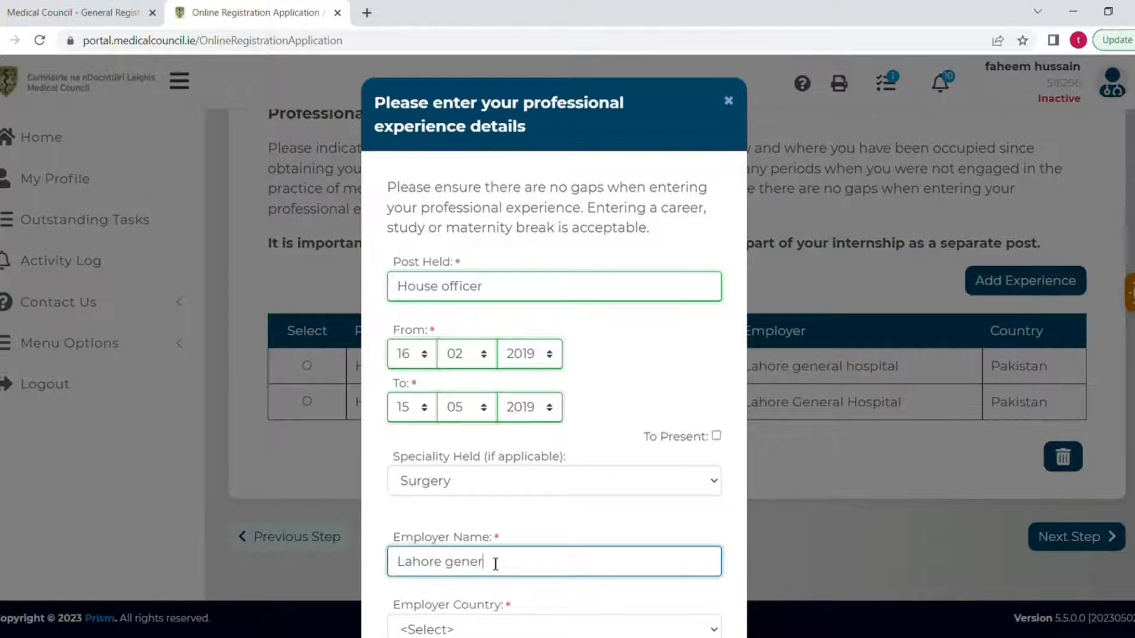
text(al hospital (ophthalmic )
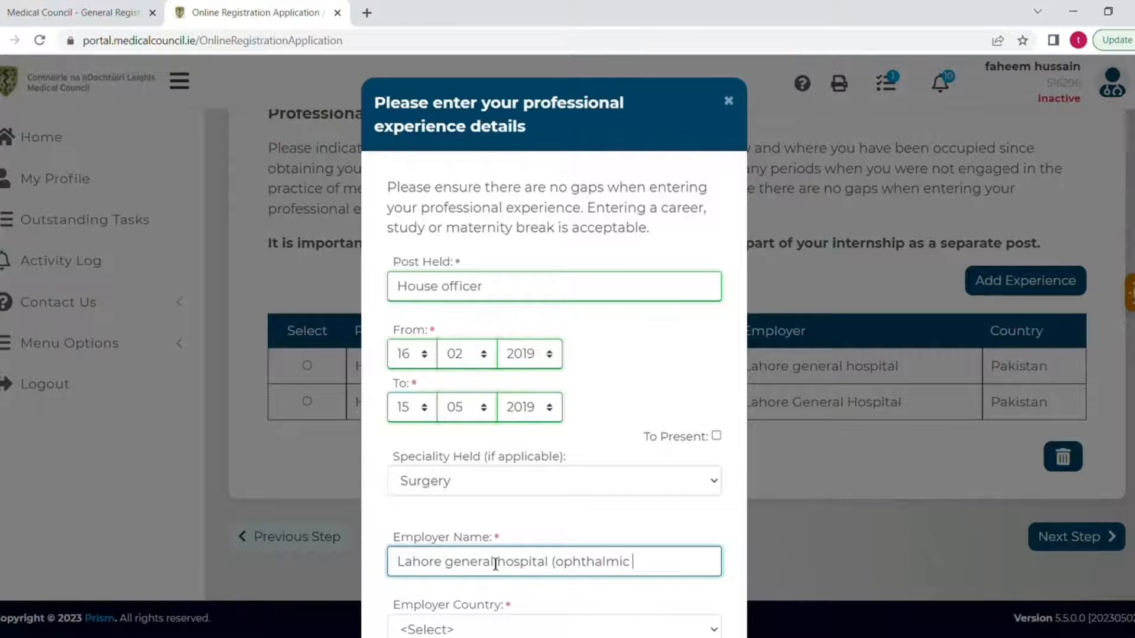
text(surgery)
scroll(444, 356, down, 5)
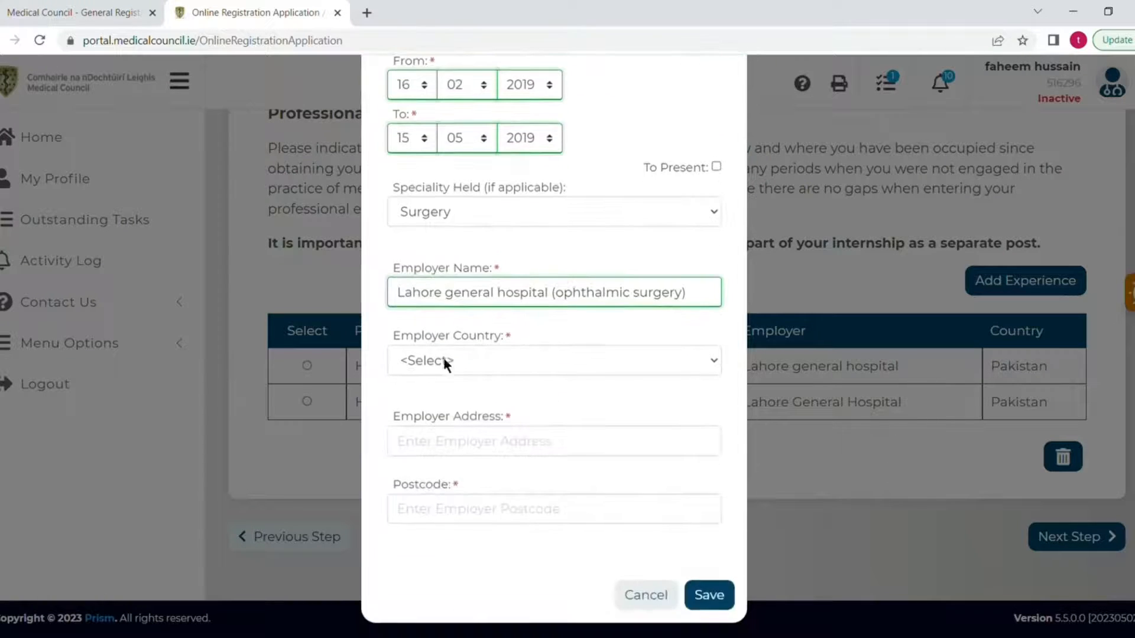
Step: Set employer country to Pakistan, enter the employer's address and postcode 54000, and save the post
click(416, 362)
key(p)
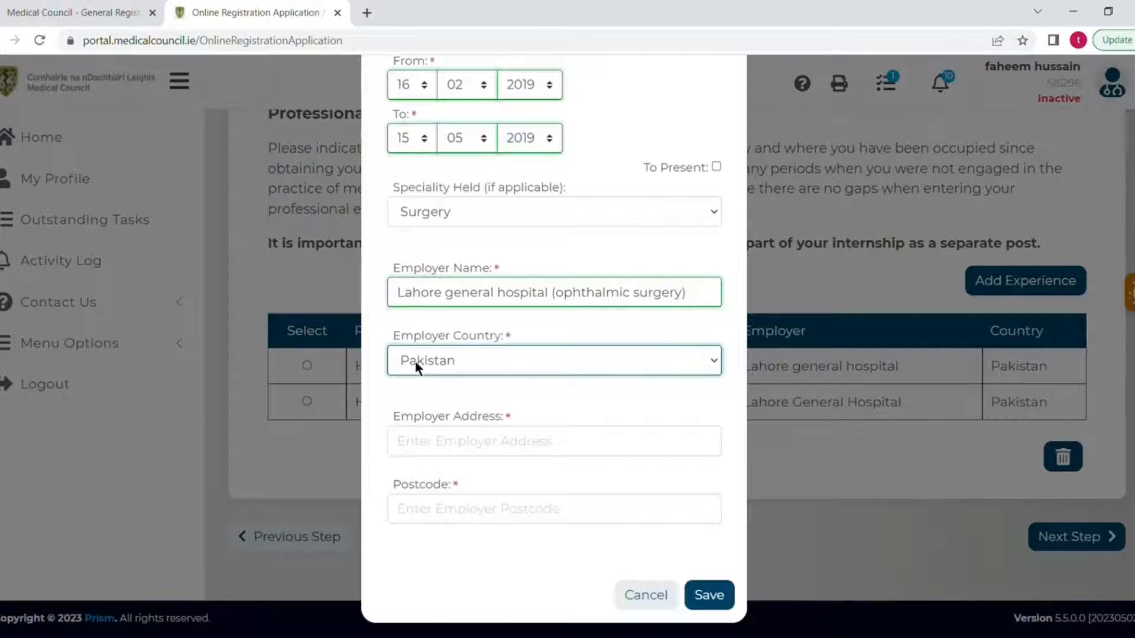
click(444, 459)
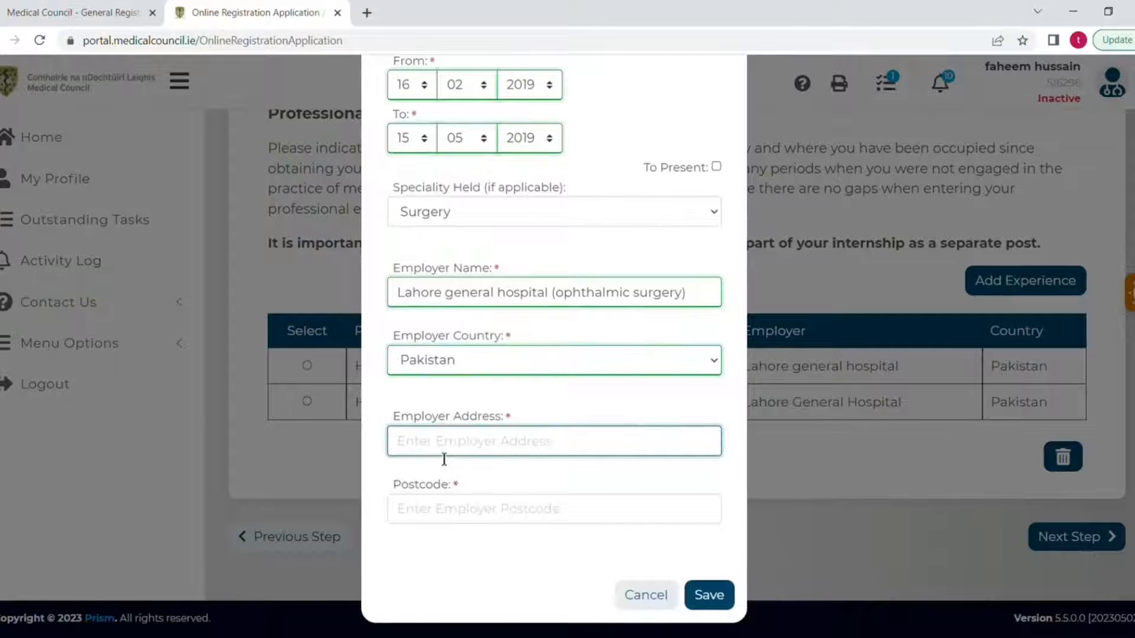
text(wahdat ro)
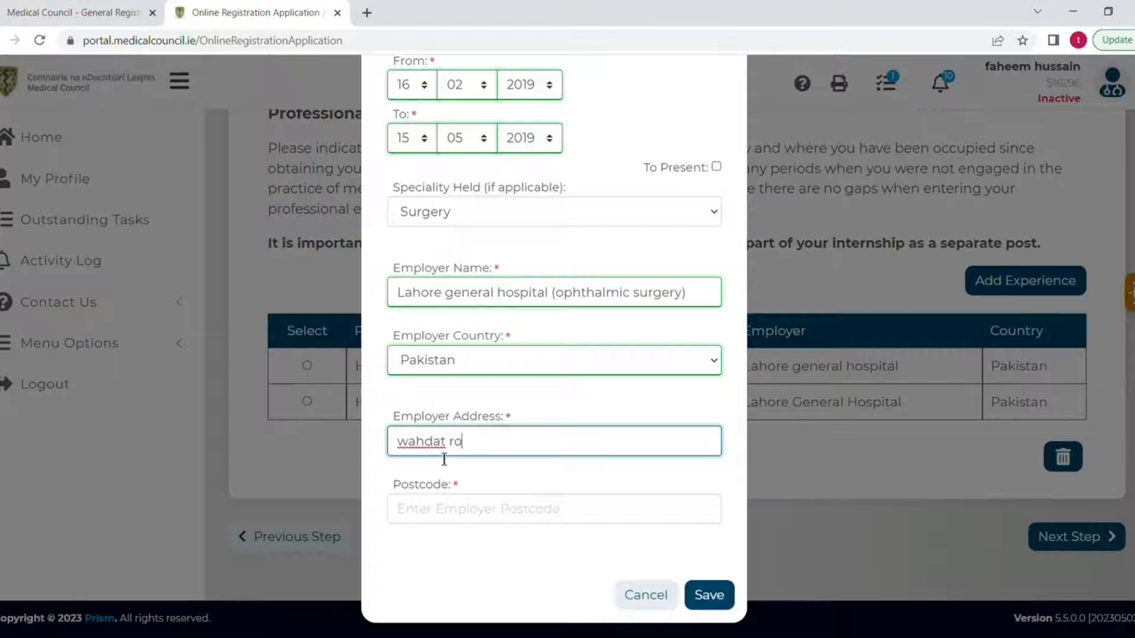
text(ad near arfa cre)
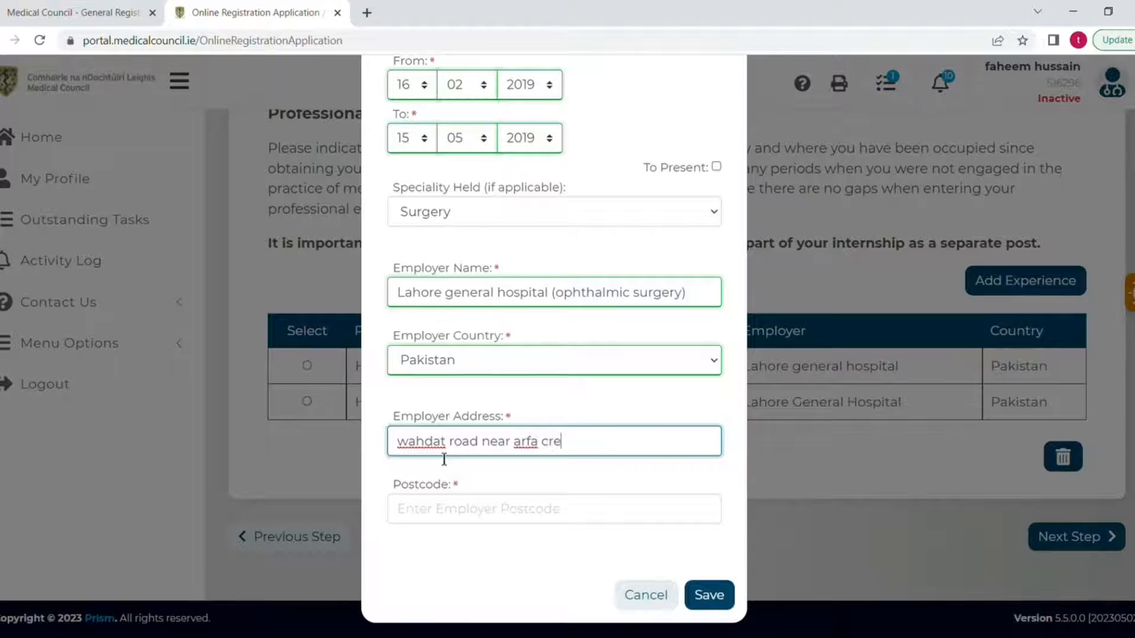
text(am tower lahore)
click(443, 516)
text(54000)
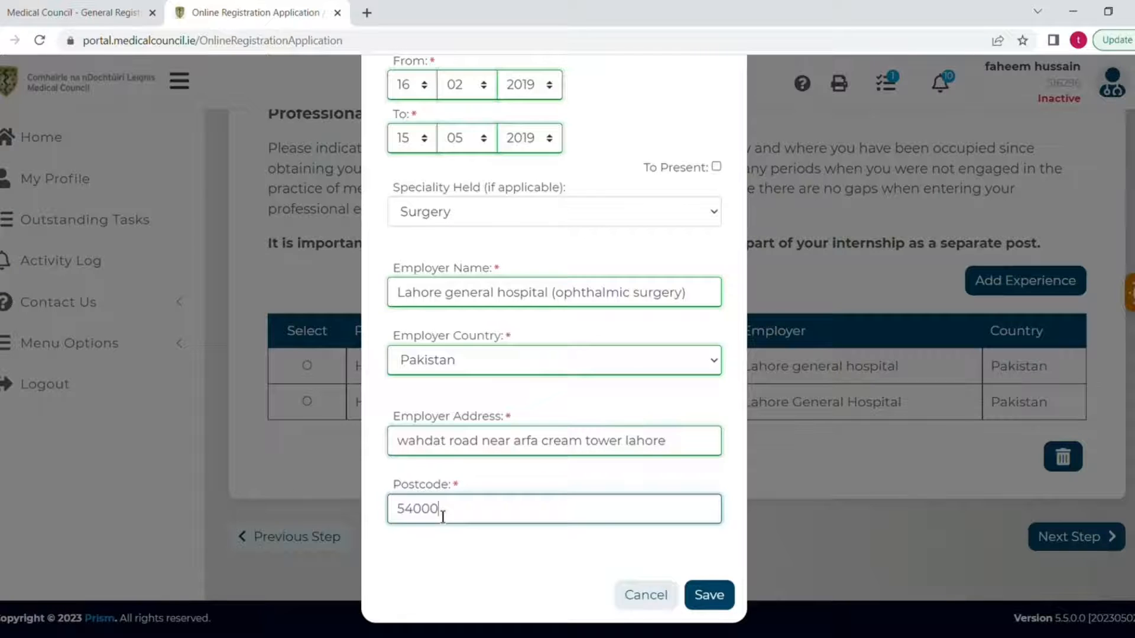
click(732, 605)
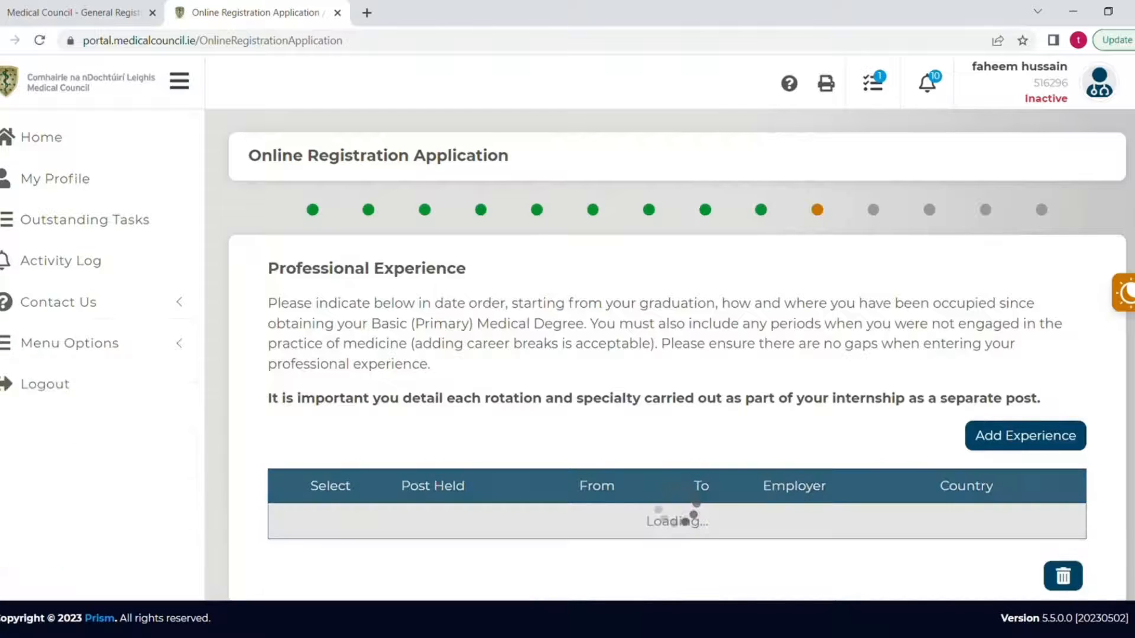
Step: Add another experience entry with post held 'House officer'
scroll(972, 412, down, 2)
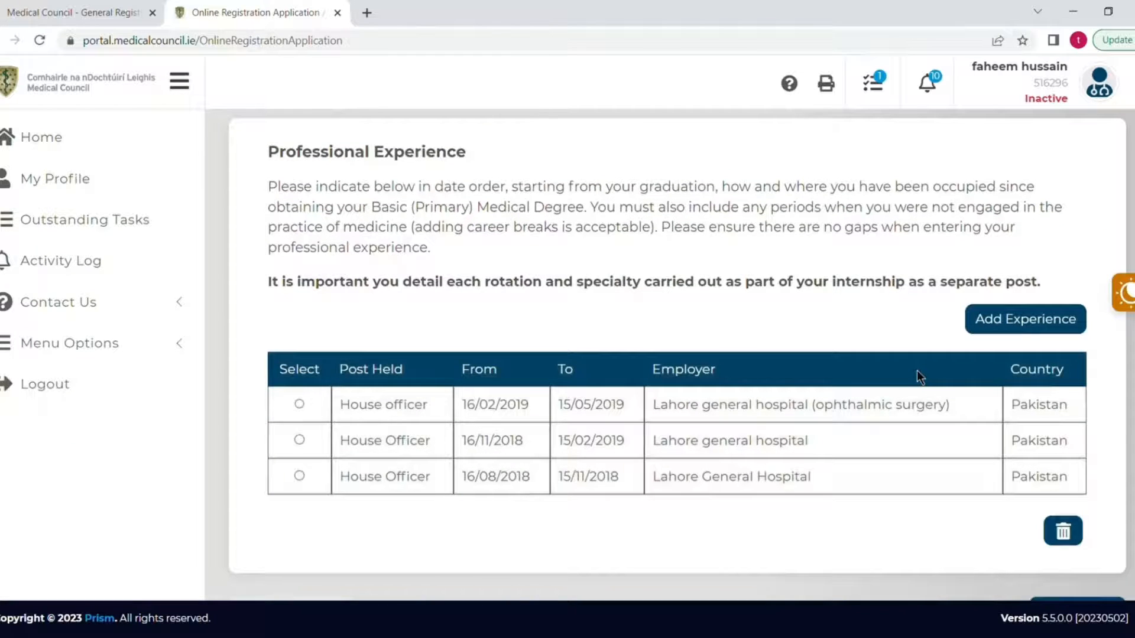
click(989, 330)
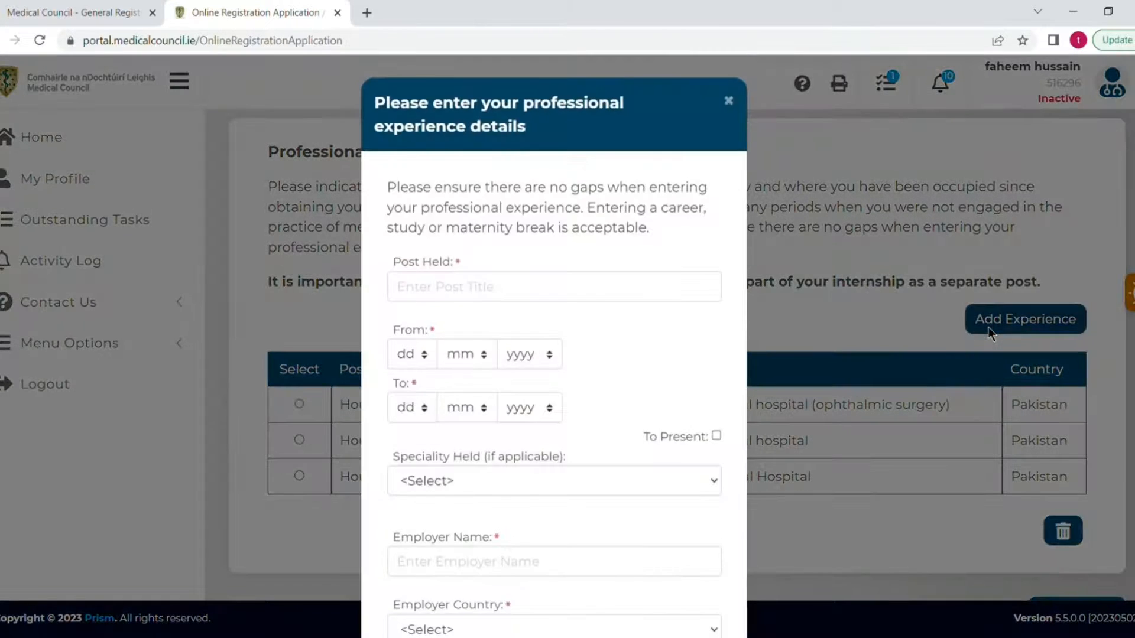
click(527, 300)
text(Ho)
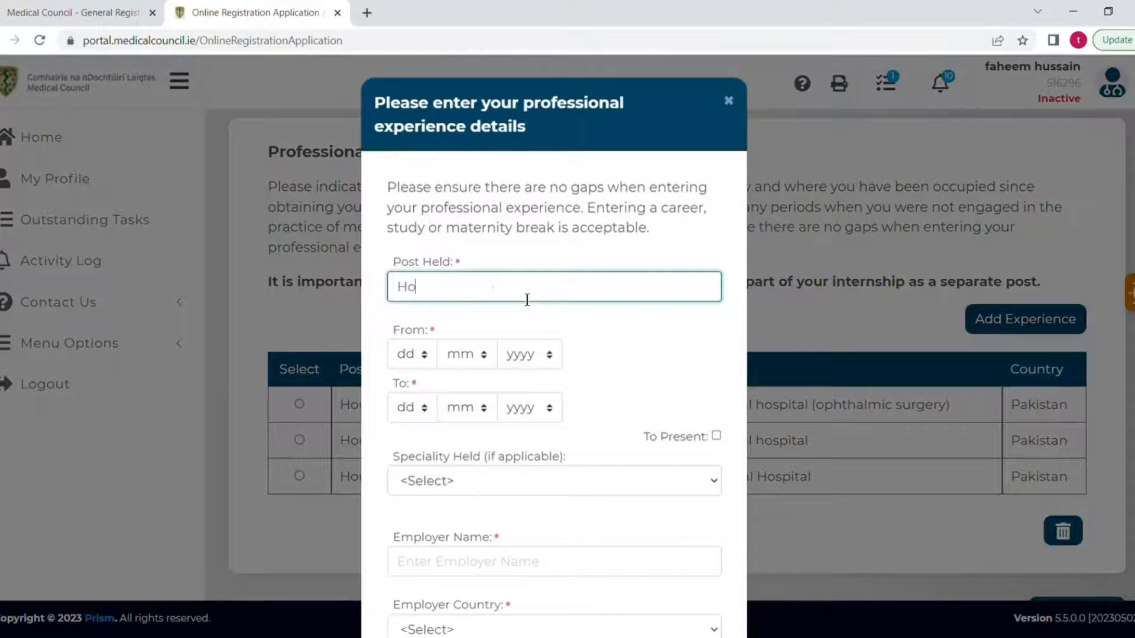
text(use officer)
Step: Set the post's dates from 16/05/2019 to 15/08/2019 using the day, month and year selectors
click(402, 353)
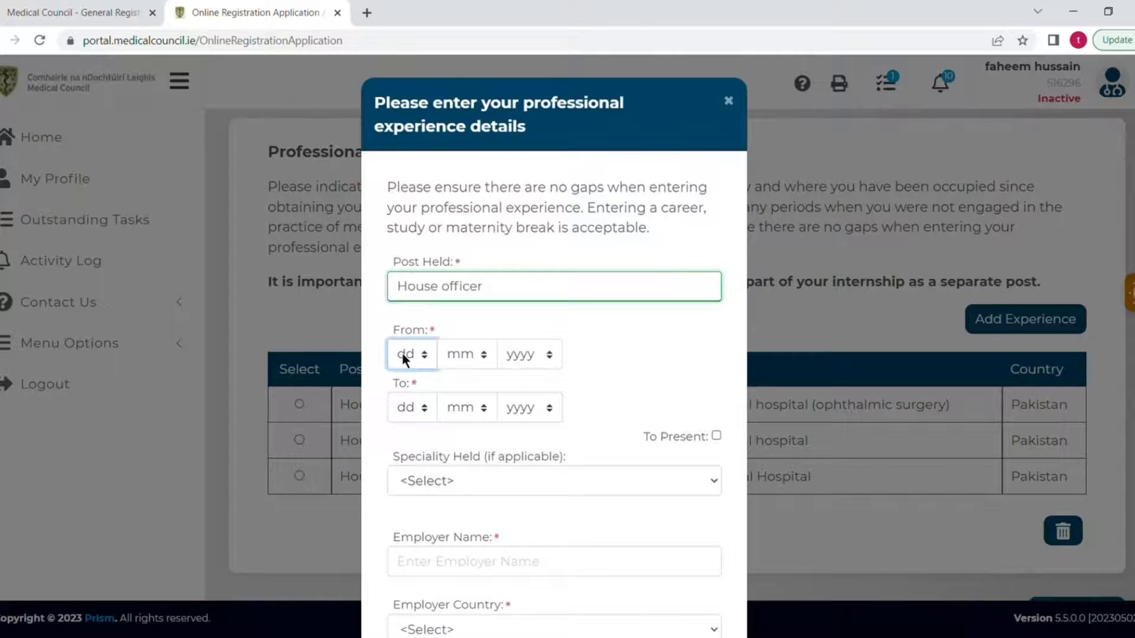
click(399, 292)
click(461, 362)
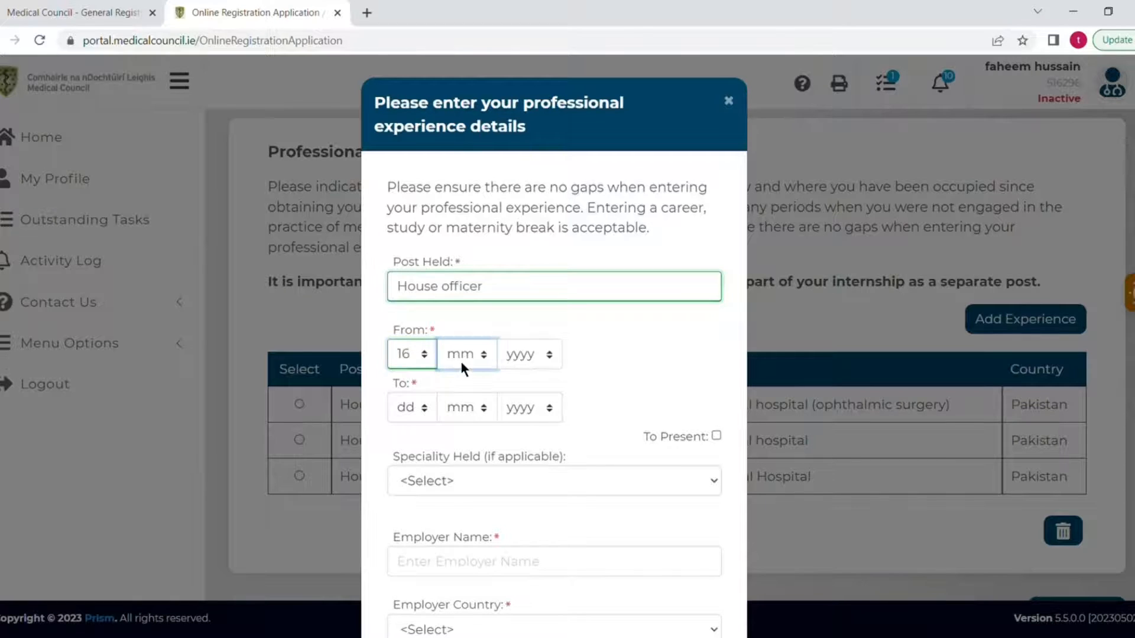
click(459, 457)
click(535, 354)
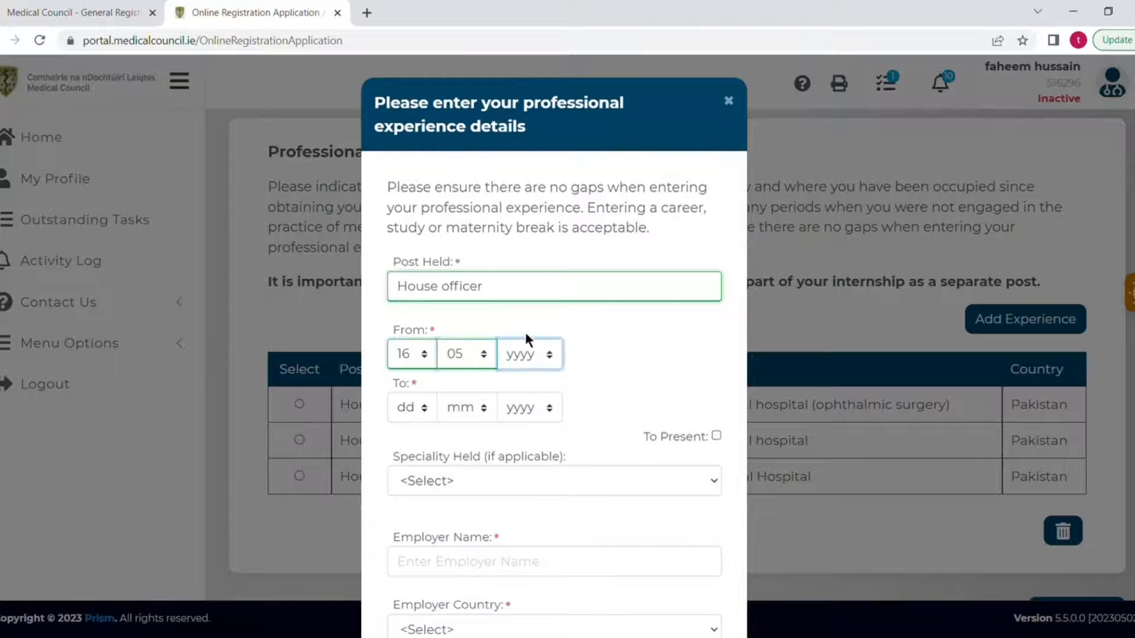
click(523, 108)
click(403, 406)
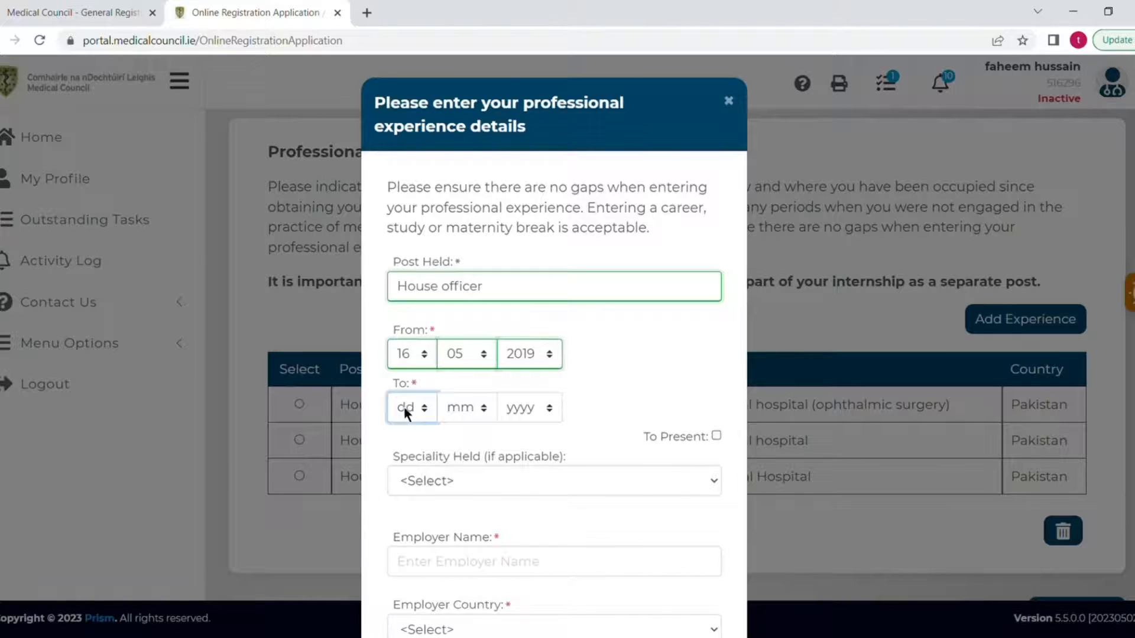
click(401, 330)
click(473, 409)
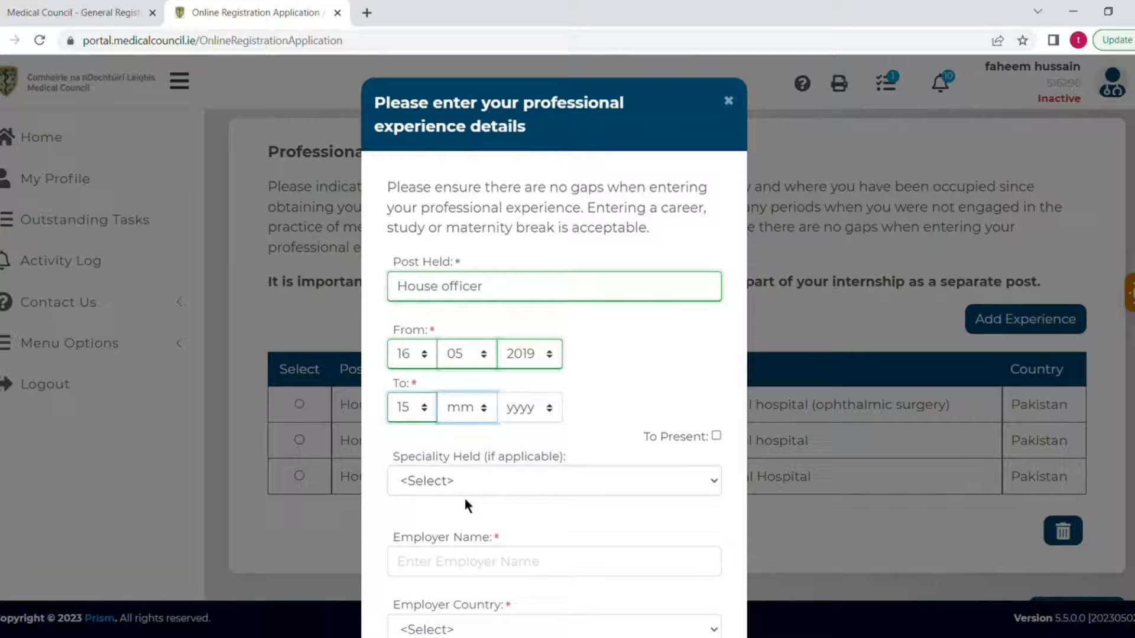
click(459, 563)
click(529, 414)
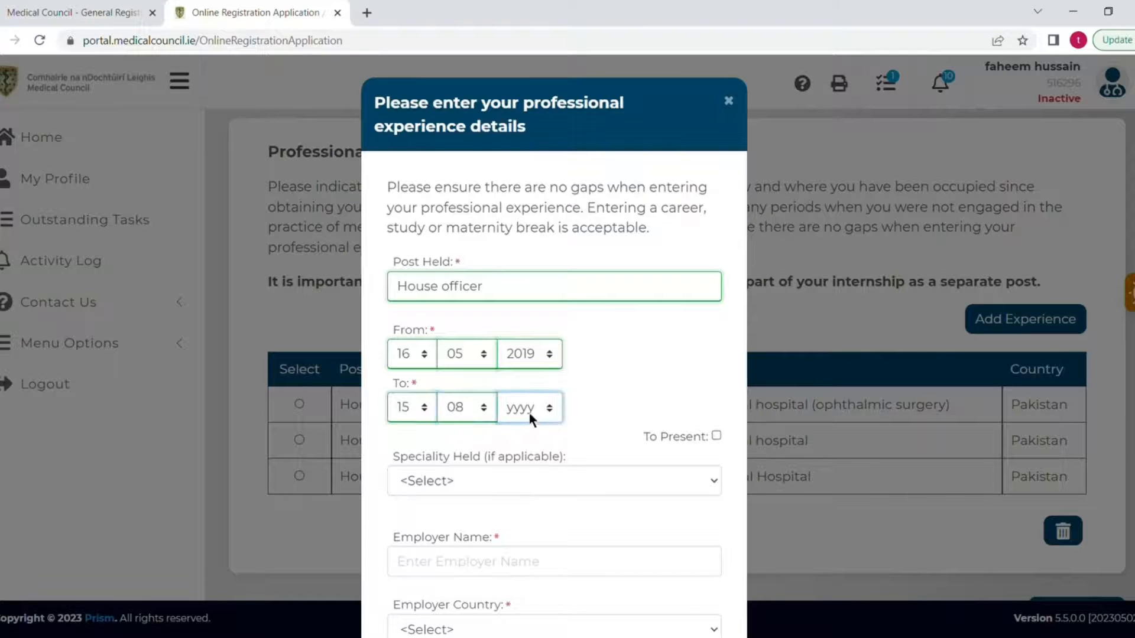
click(528, 165)
Step: Choose Paediatrics as speciality and enter the employer name, removing the typo in 'hospital'
click(424, 484)
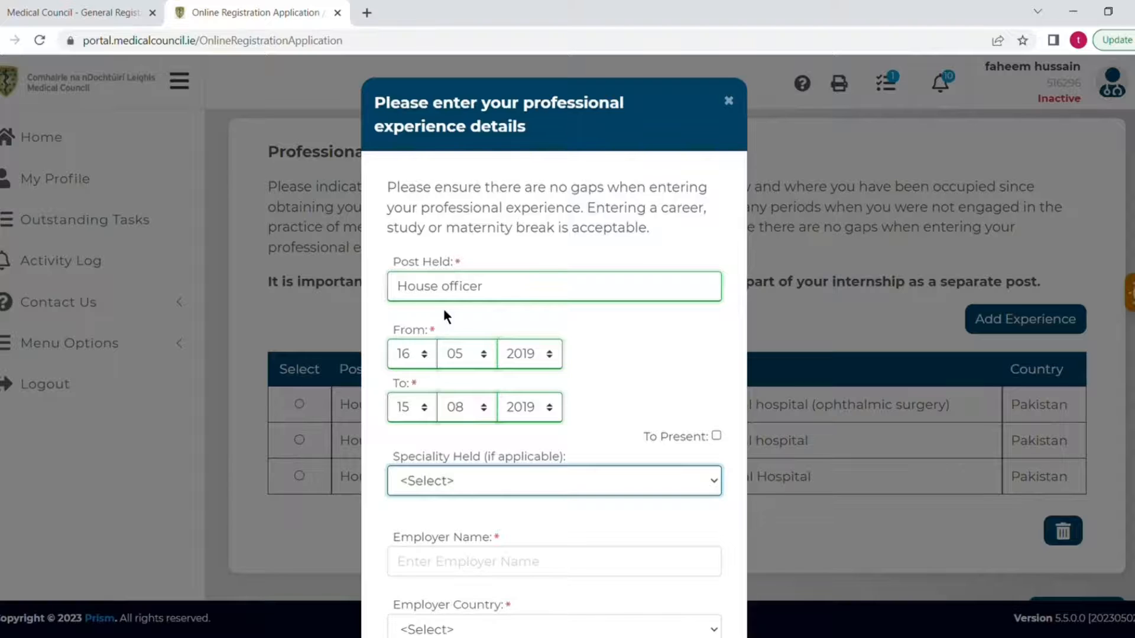
click(445, 361)
click(425, 560)
text(lahore)
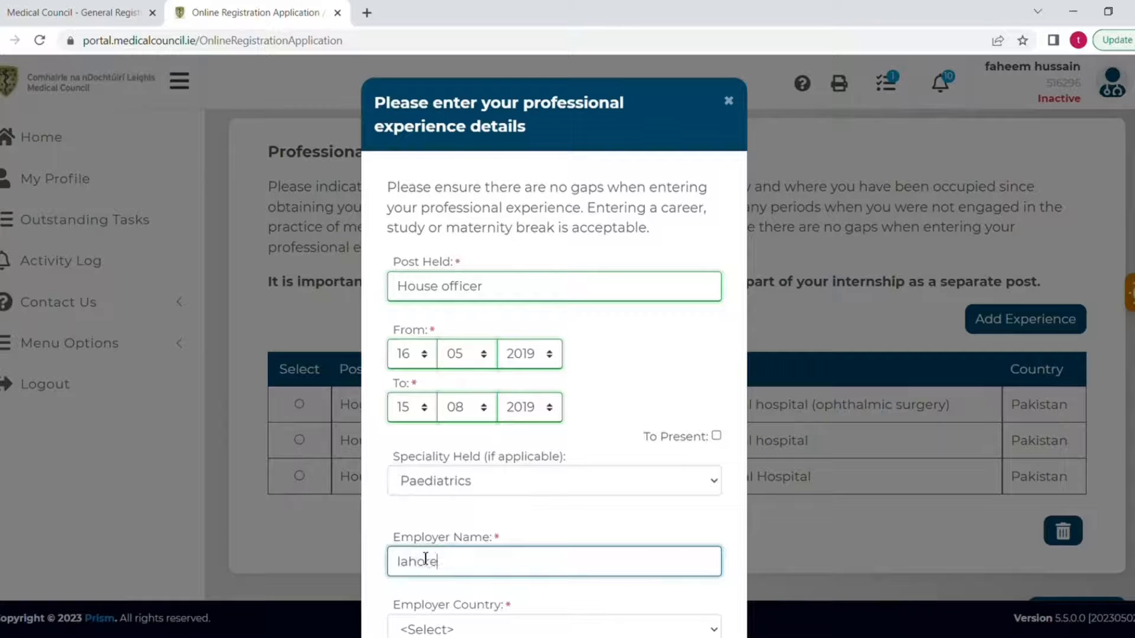
text( general hospitakl)
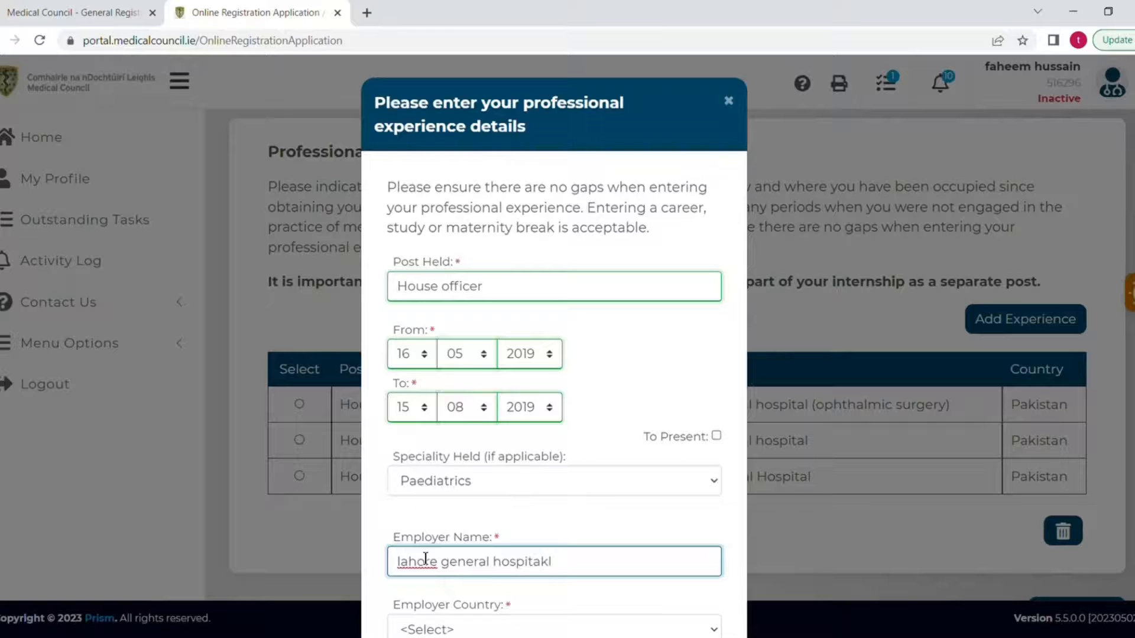
key(BackSpace)
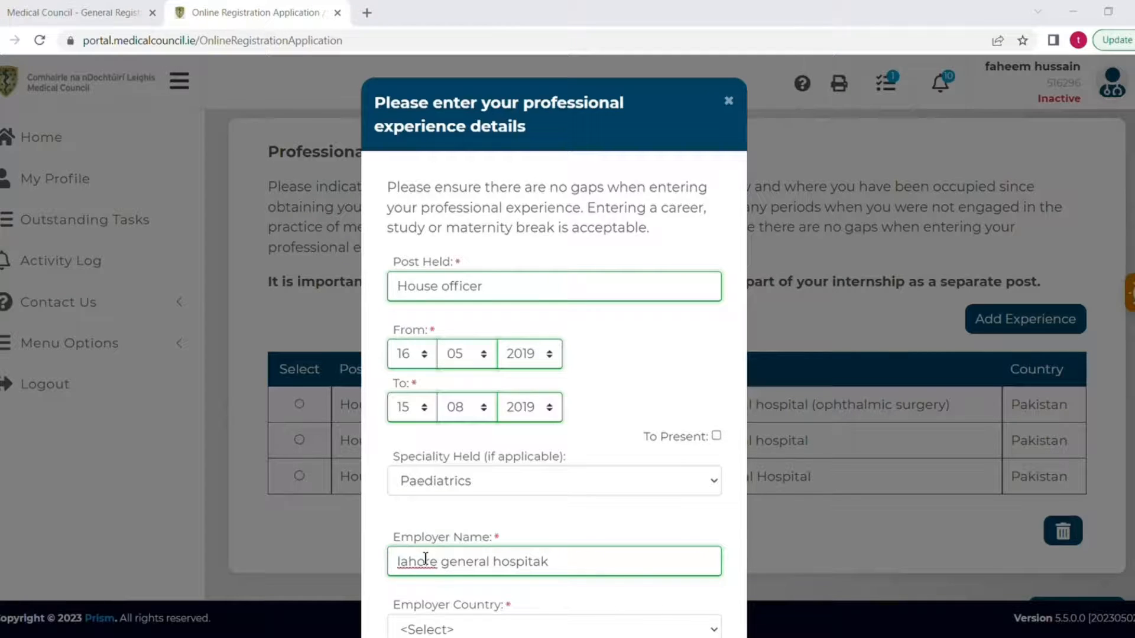
click(607, 579)
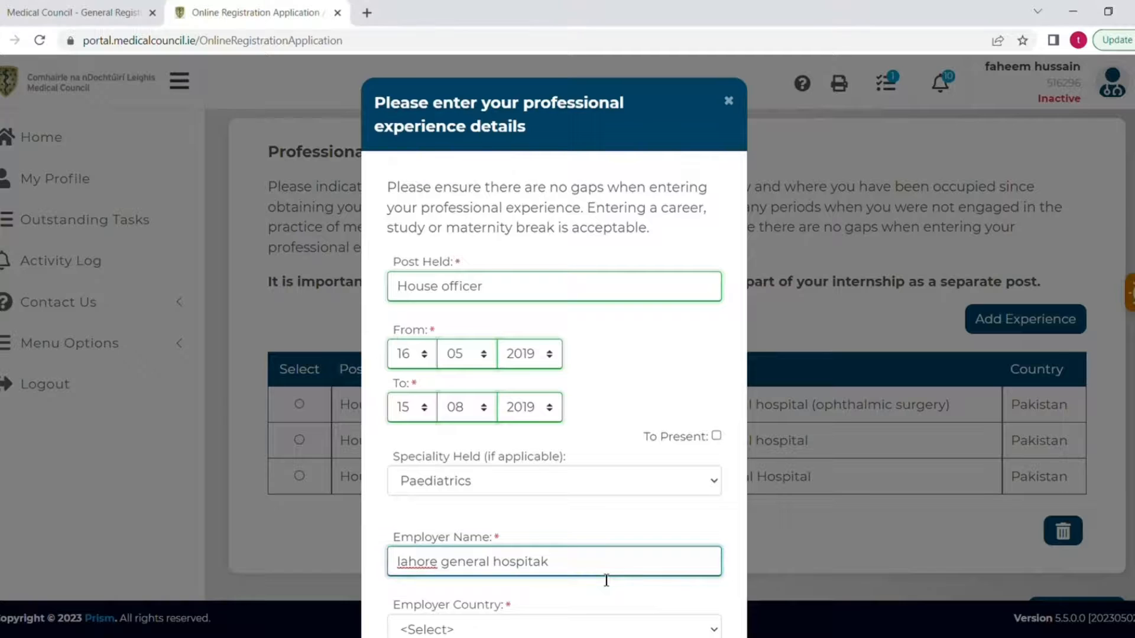
key(BackSpace)
Step: Finish correcting the employer name to 'lahore general hospital' and set employer country to Pakistan
text(l)
scroll(554, 355, down, 5)
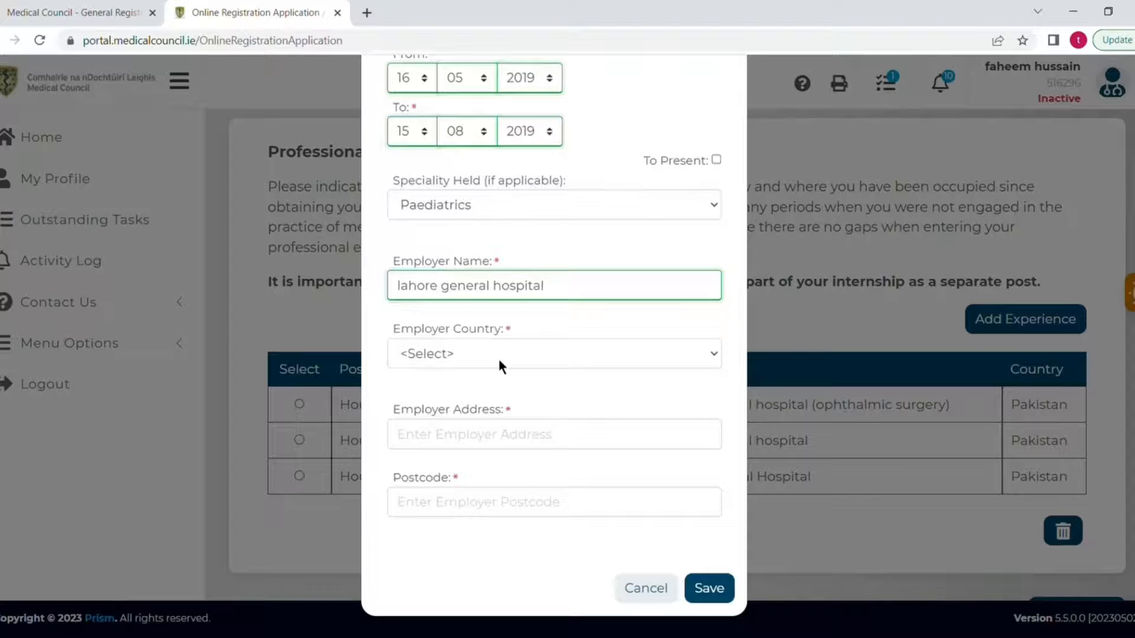
click(445, 359)
key(p)
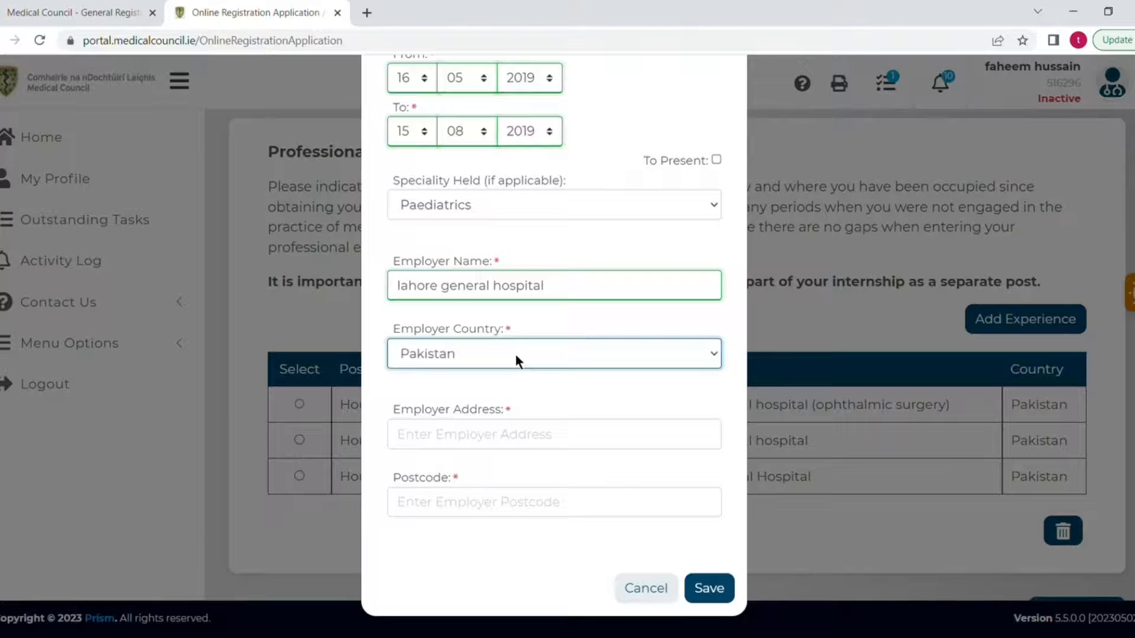
Step: Enter the employer's address and postcode 54000, then save the Paediatrics post
click(488, 446)
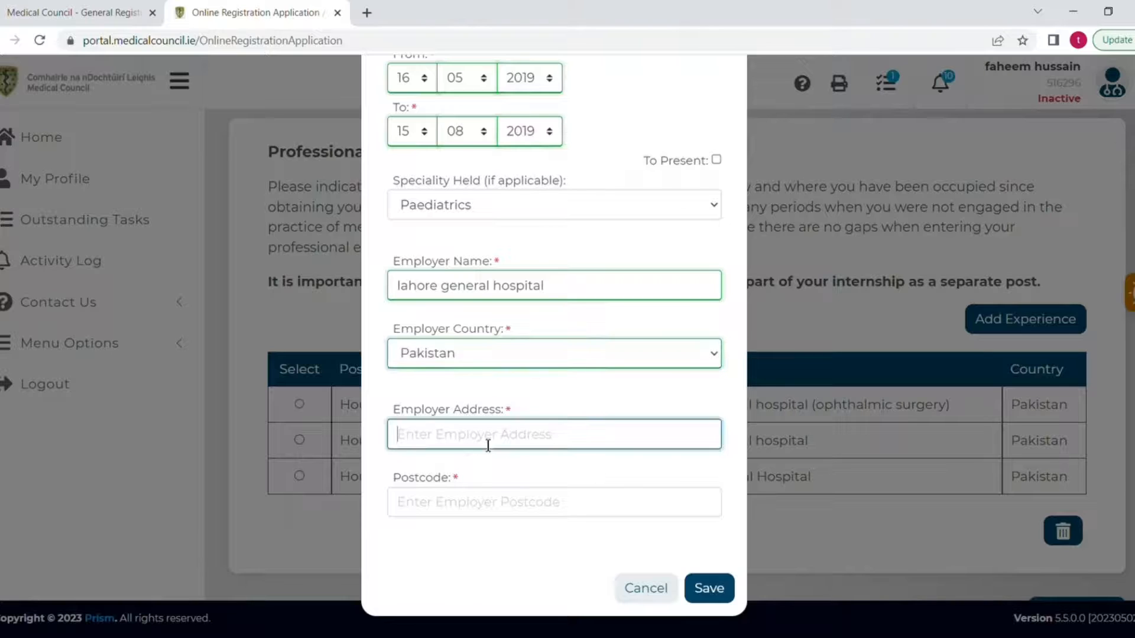
text(wahdat )
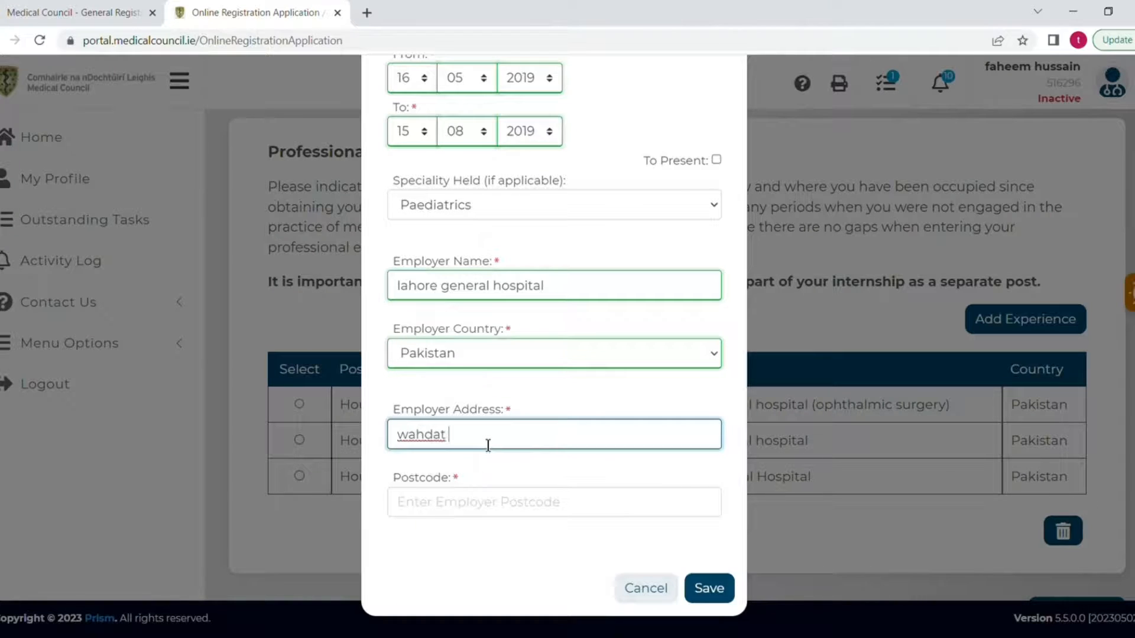
text(road near arfa)
text(cream tow)
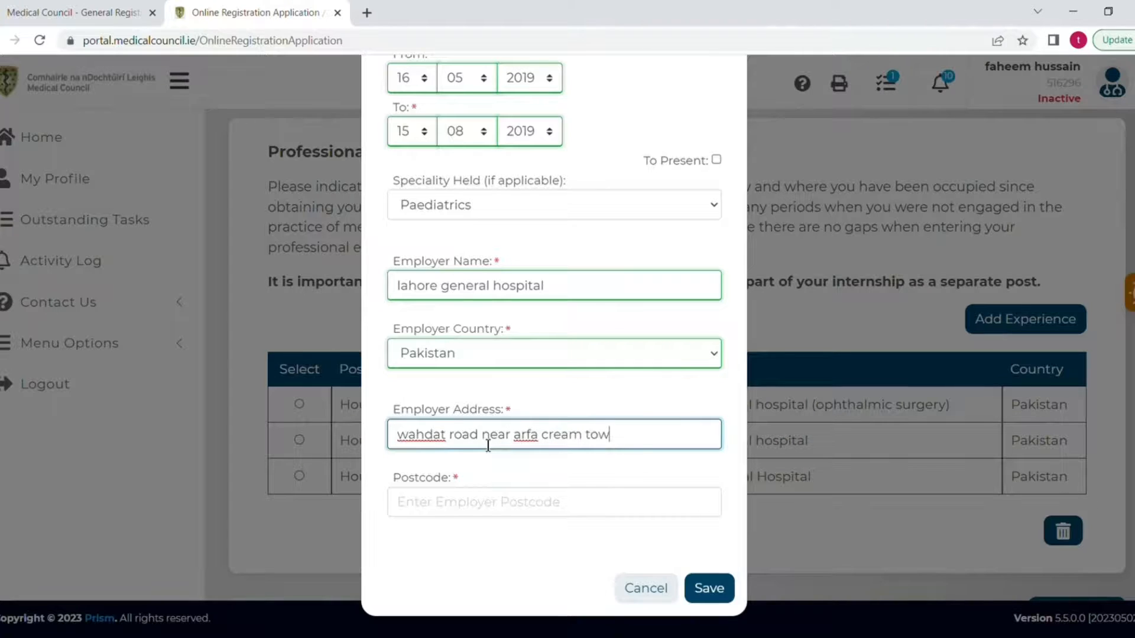
text(er lahore)
click(484, 515)
text(54000)
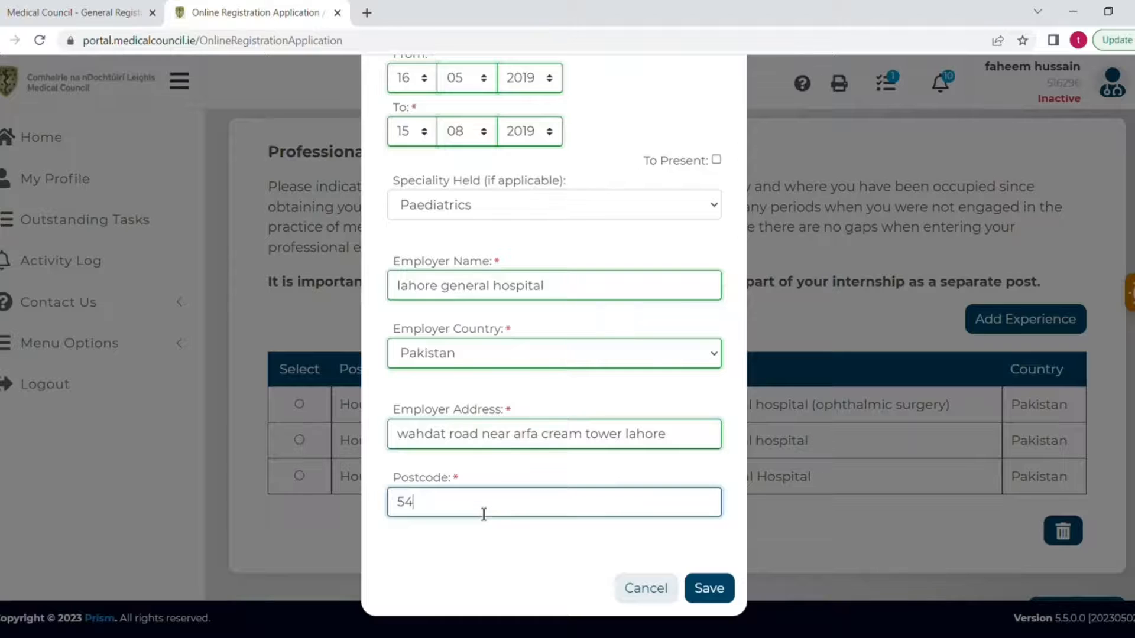
click(720, 603)
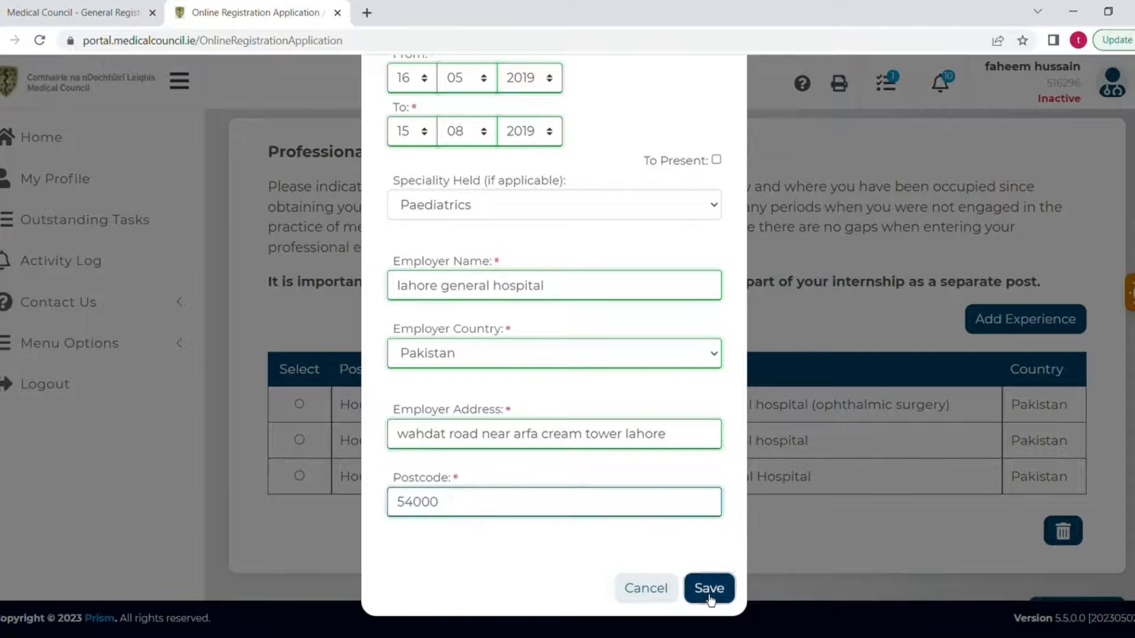
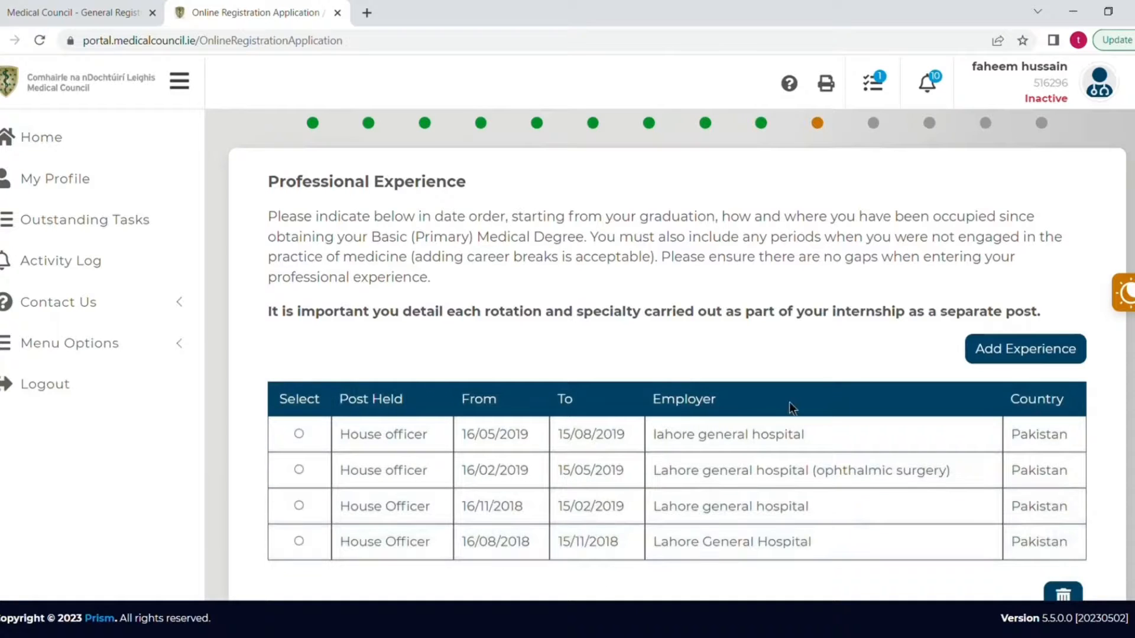
Step: Start a new experience entry with post held 'study gap' from 16/08/2019
click(985, 359)
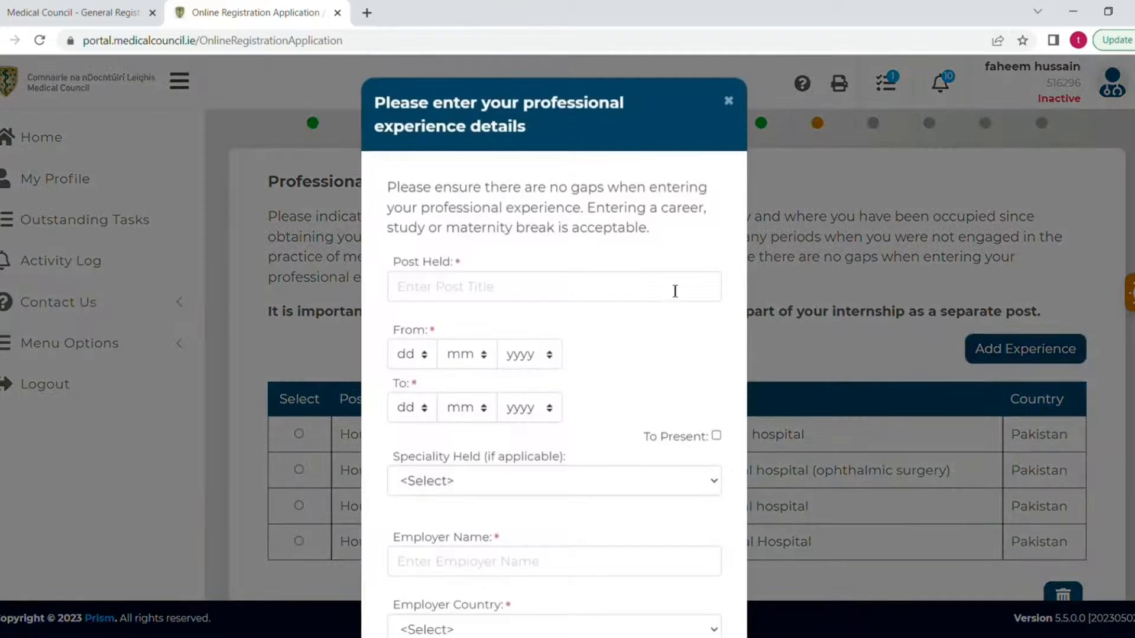
click(545, 290)
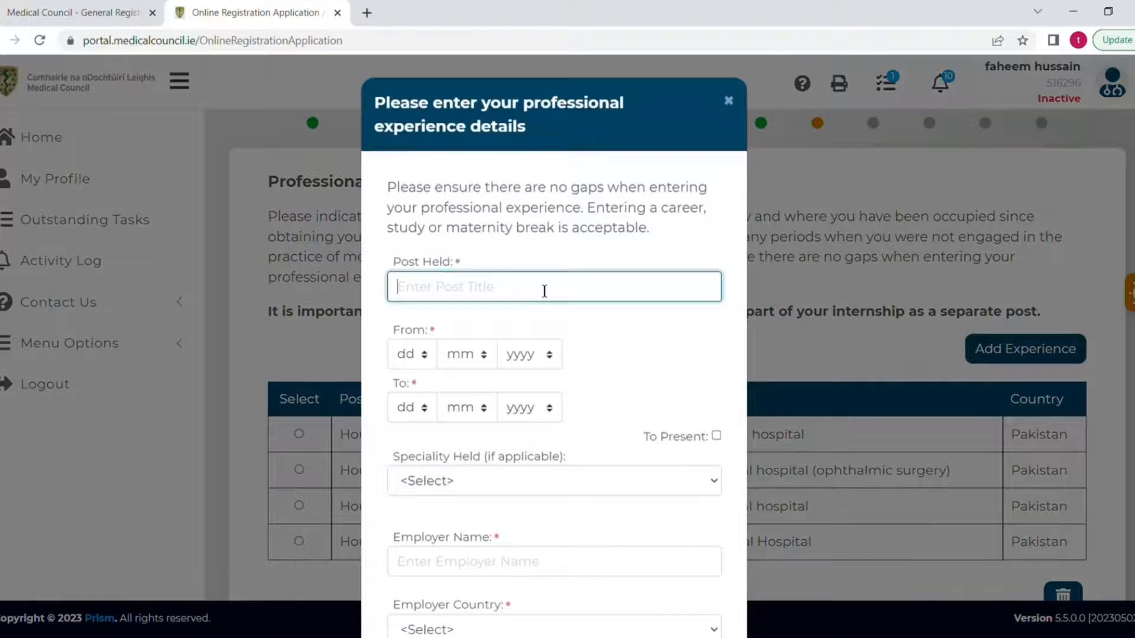
key(alt+Tab)
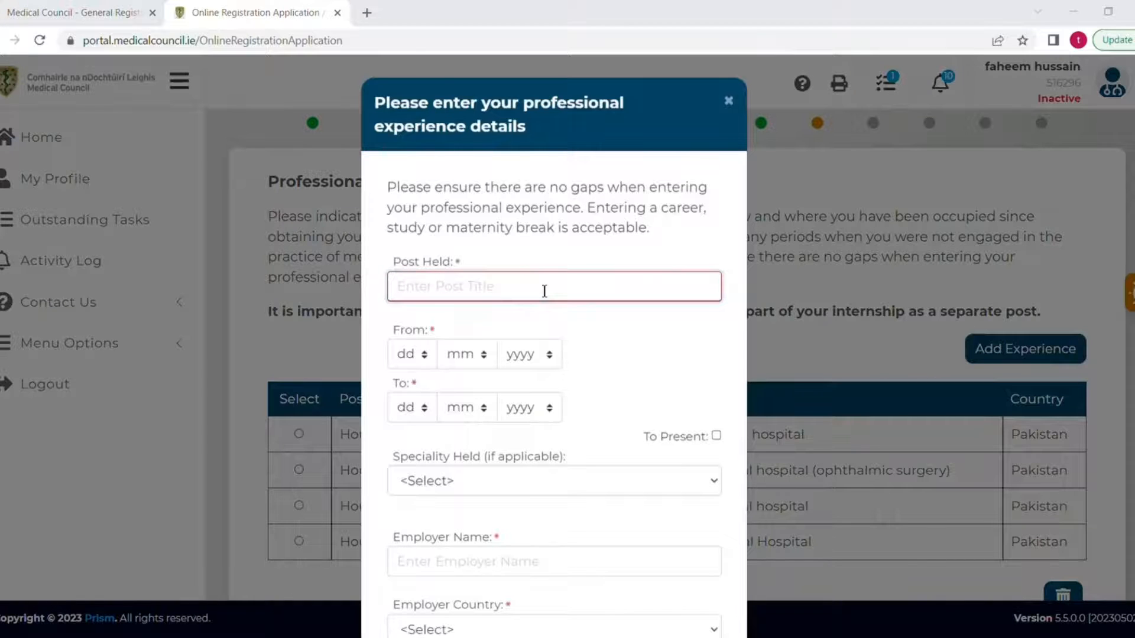
click(545, 290)
text(gap)
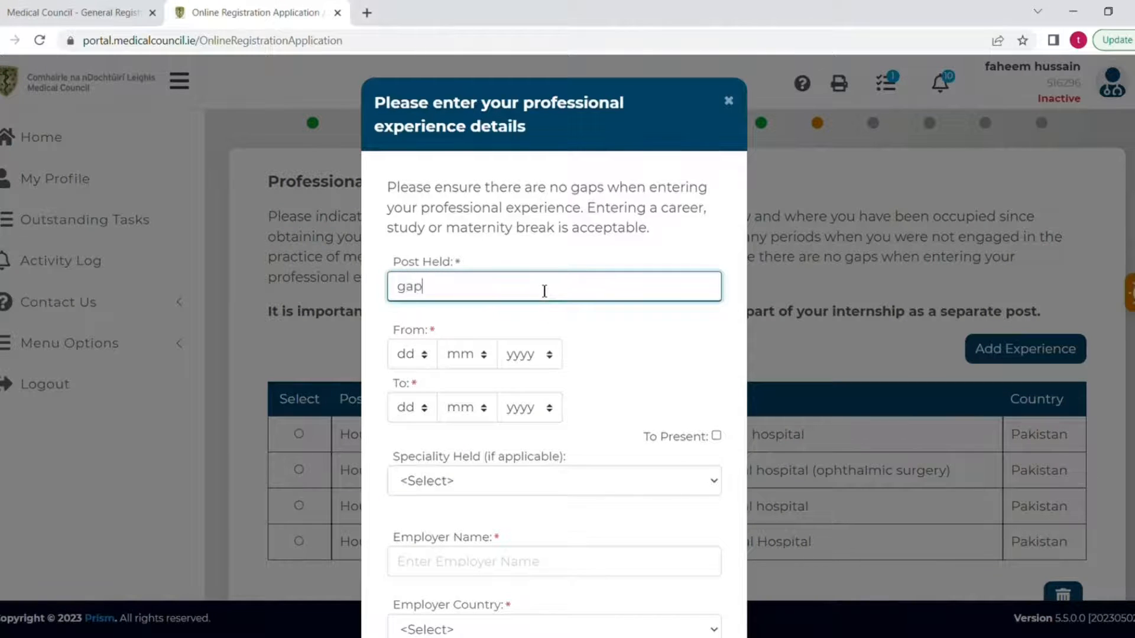
key(BackSpace)
key(BackSpace)
key(BackSpace)
text(study gap)
key(Tab)
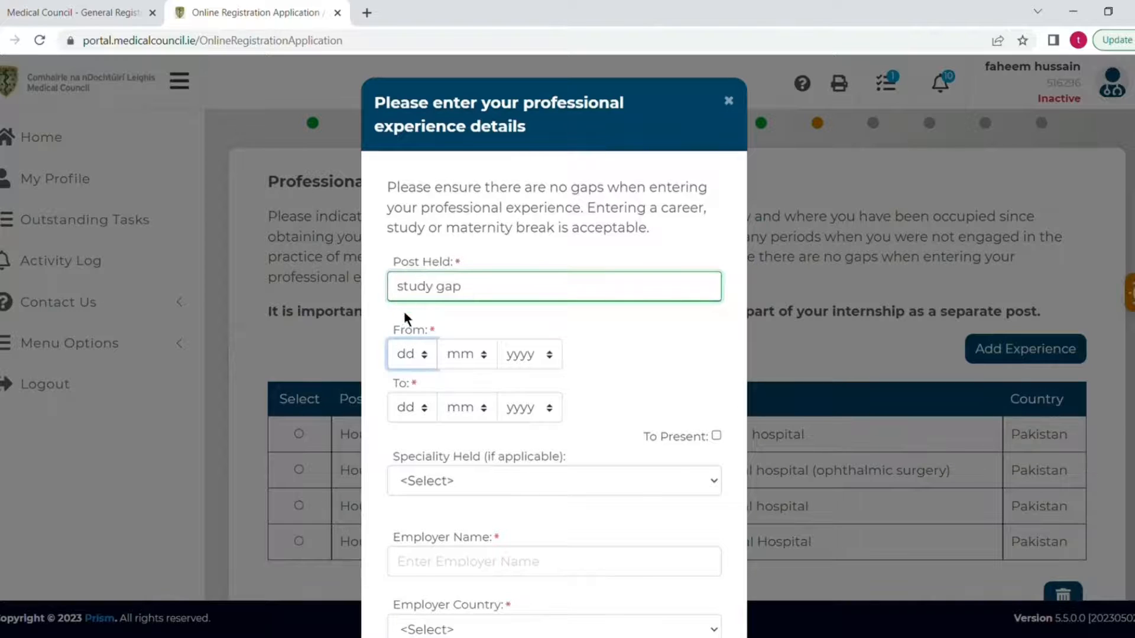
text(16)
key(Tab)
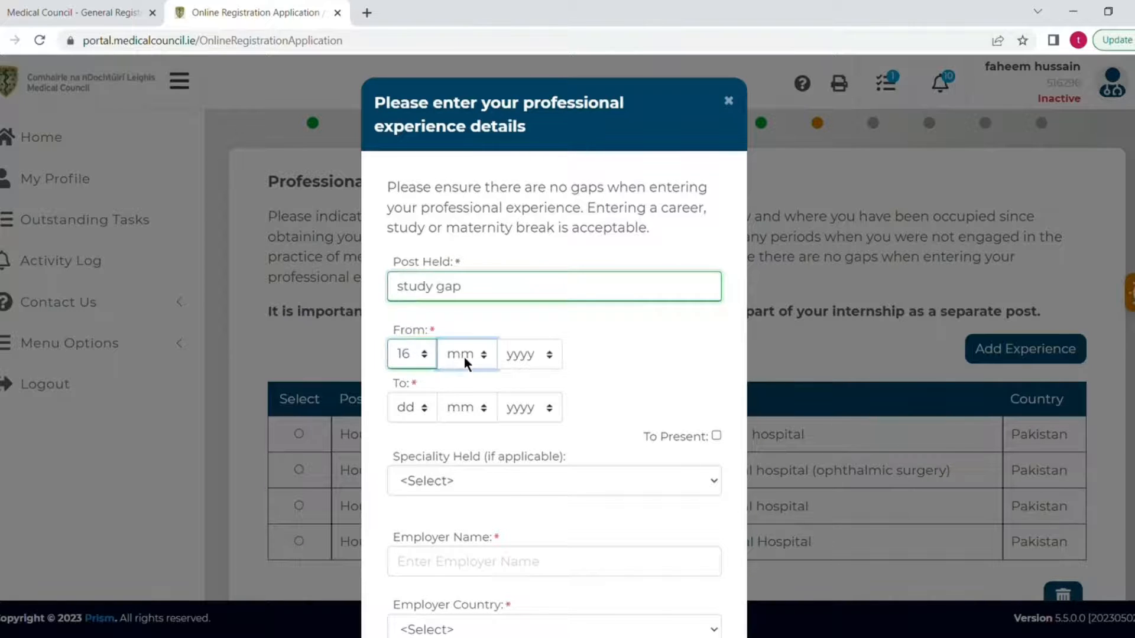
text(08)
key(Tab)
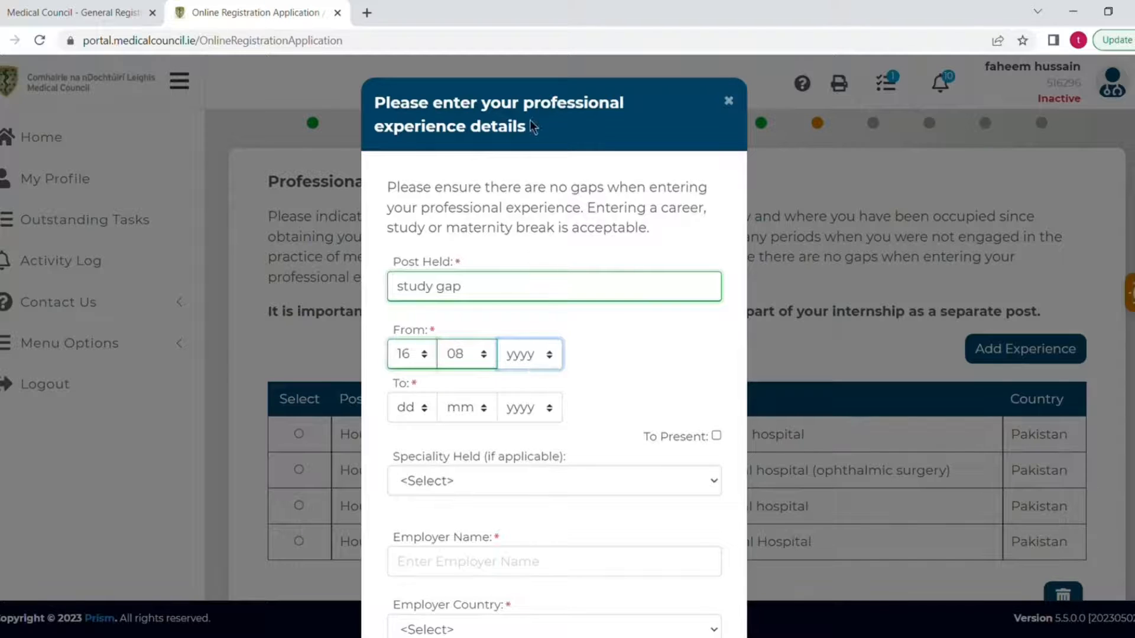
text(2019)
Step: Set the end date to 29/10/2019 and the employer name to 'Study gap'
key(Tab)
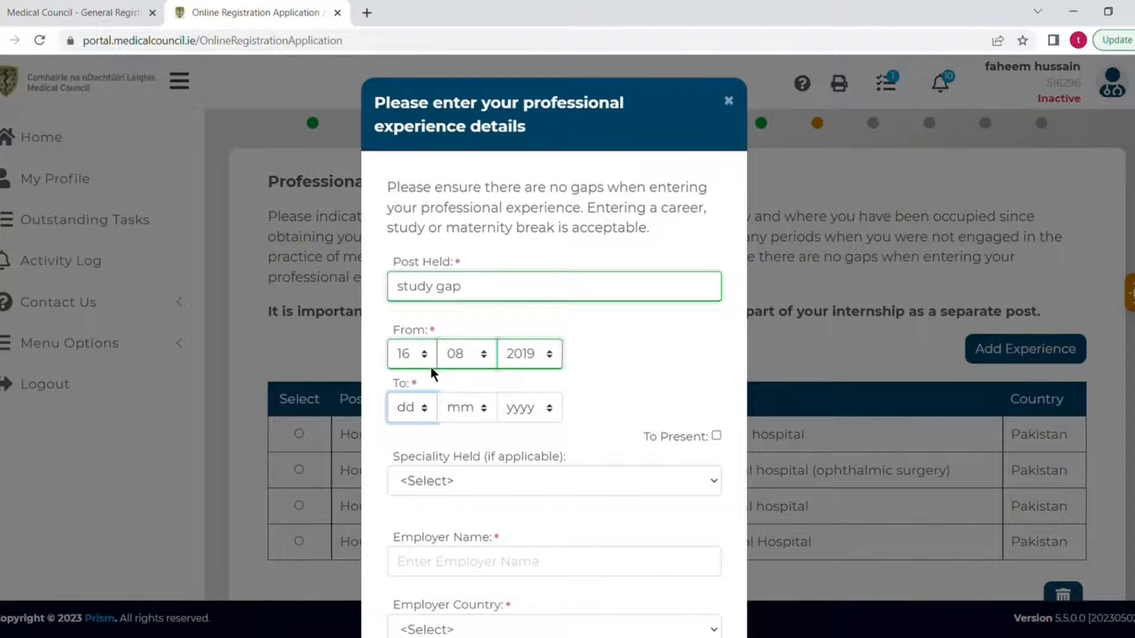
text(29)
key(Tab)
text(10)
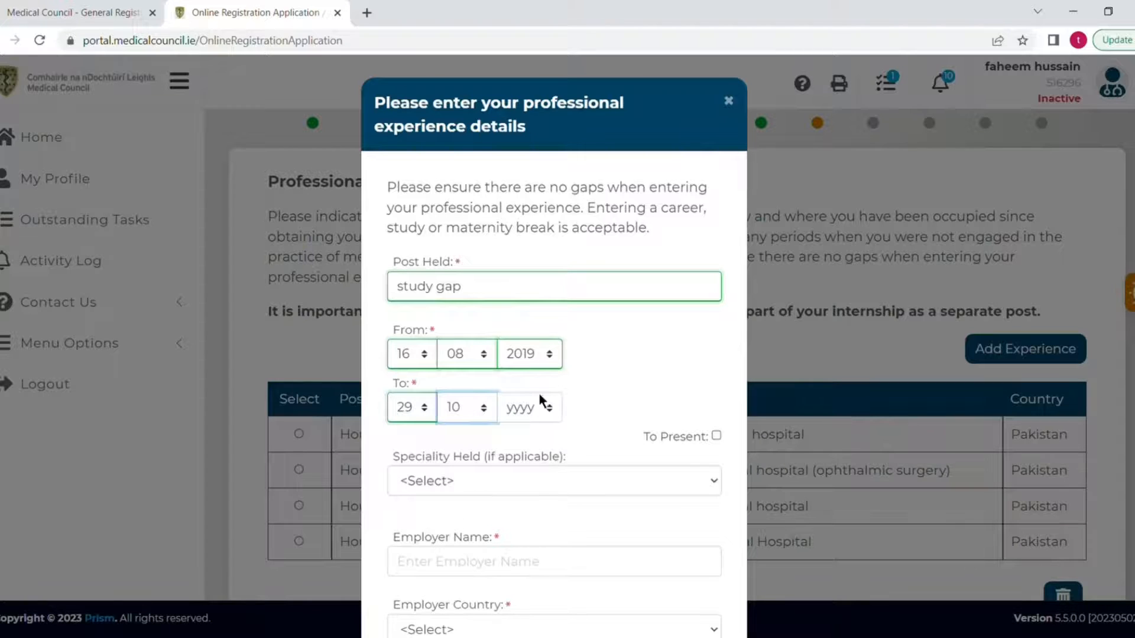
key(Tab)
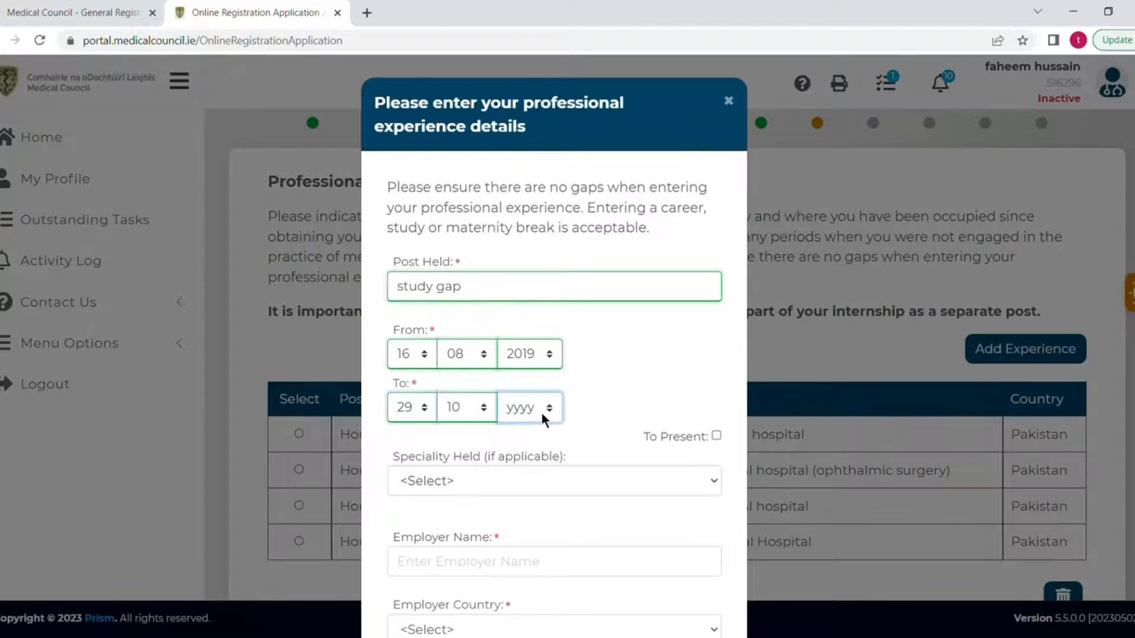
text(2019)
key(Tab)
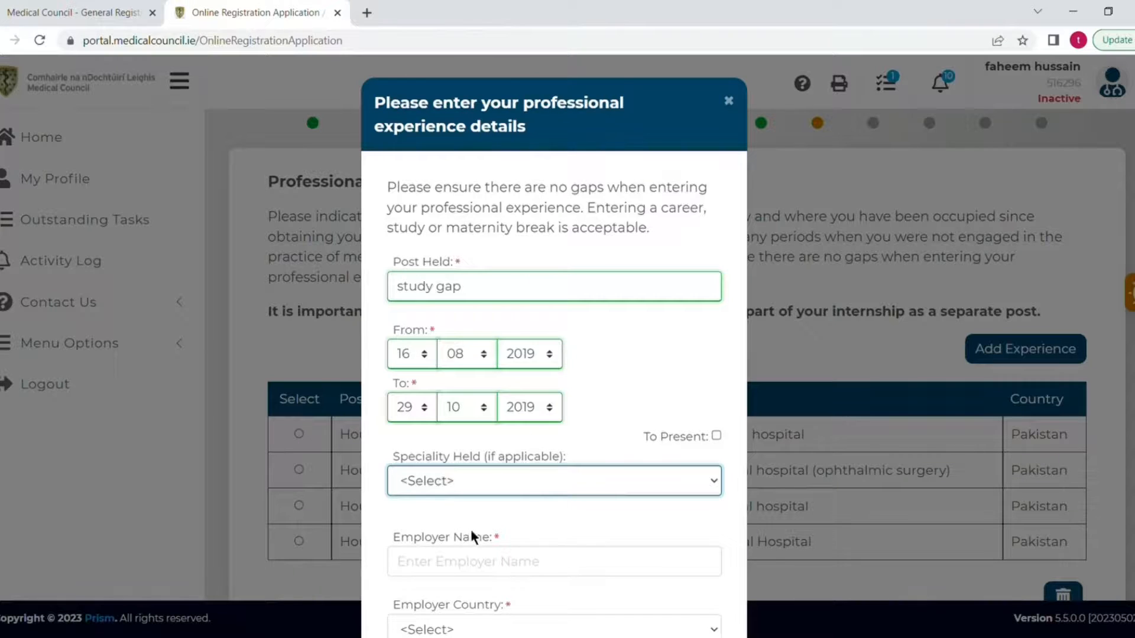
click(491, 566)
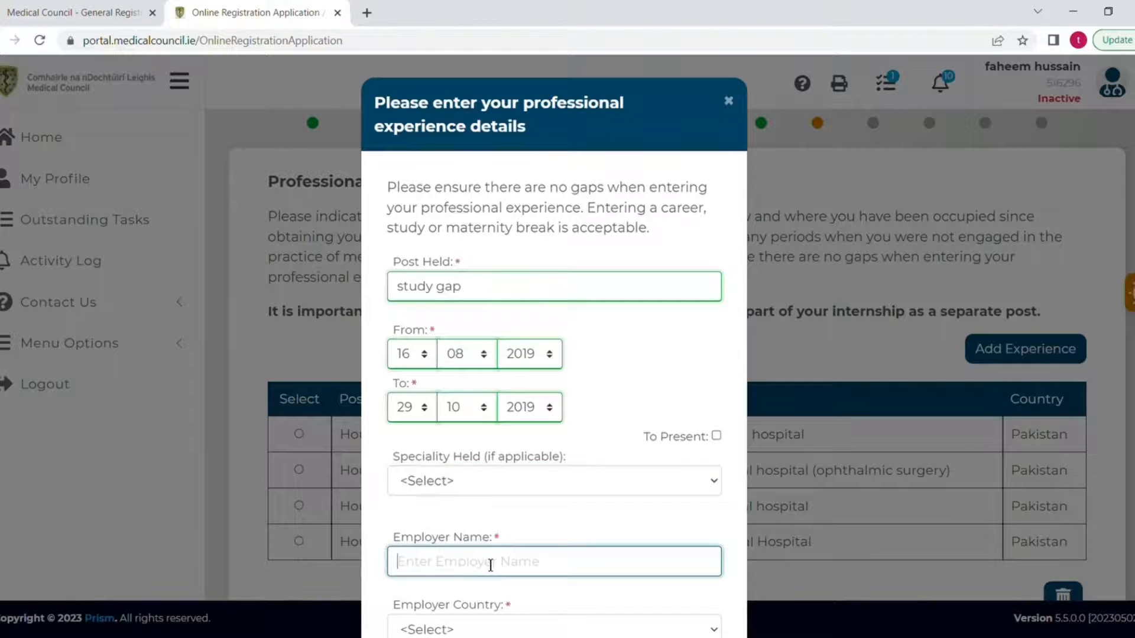
text(Study gap)
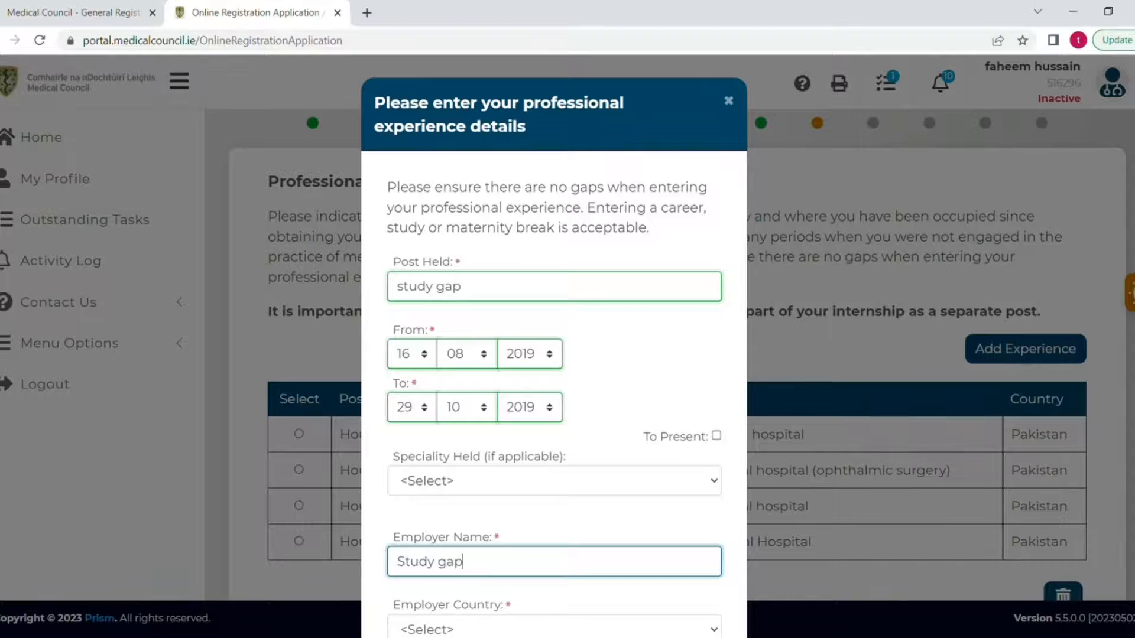
Step: Set employer country to Pakistan, address and postcode to 'study gap', and save the entry
scroll(553, 458, down, 5)
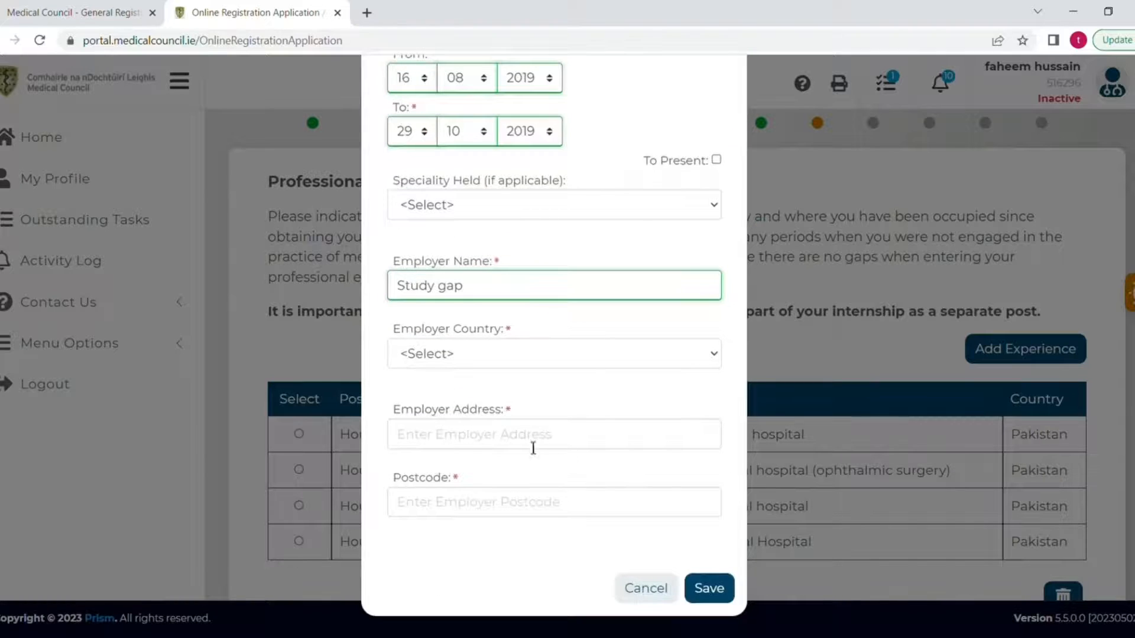
click(427, 353)
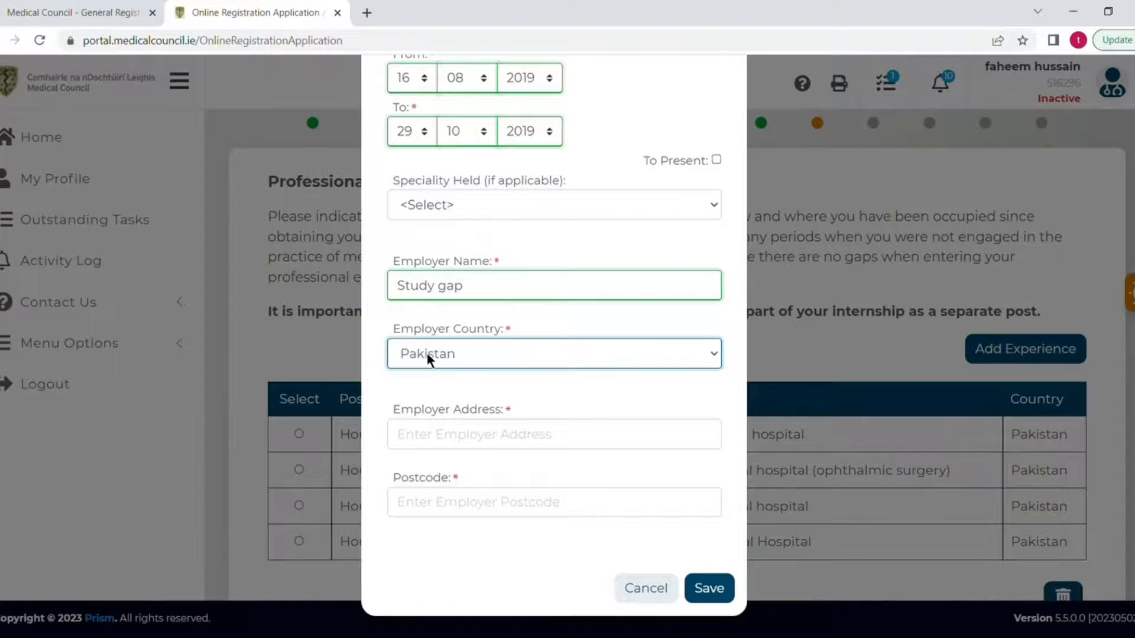
click(445, 443)
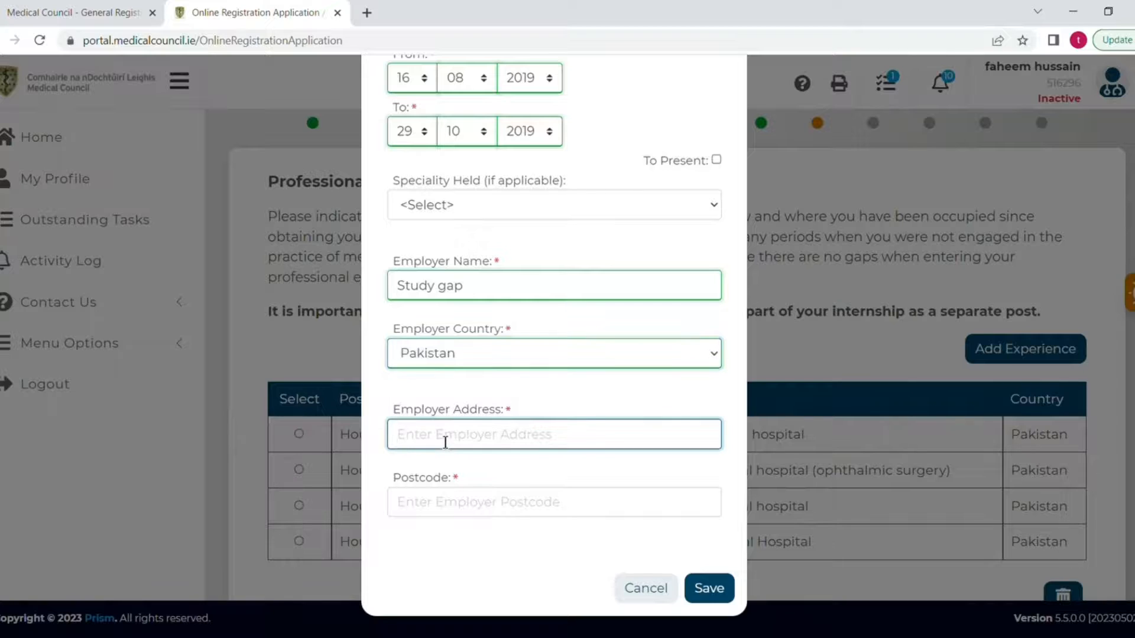
text(study)
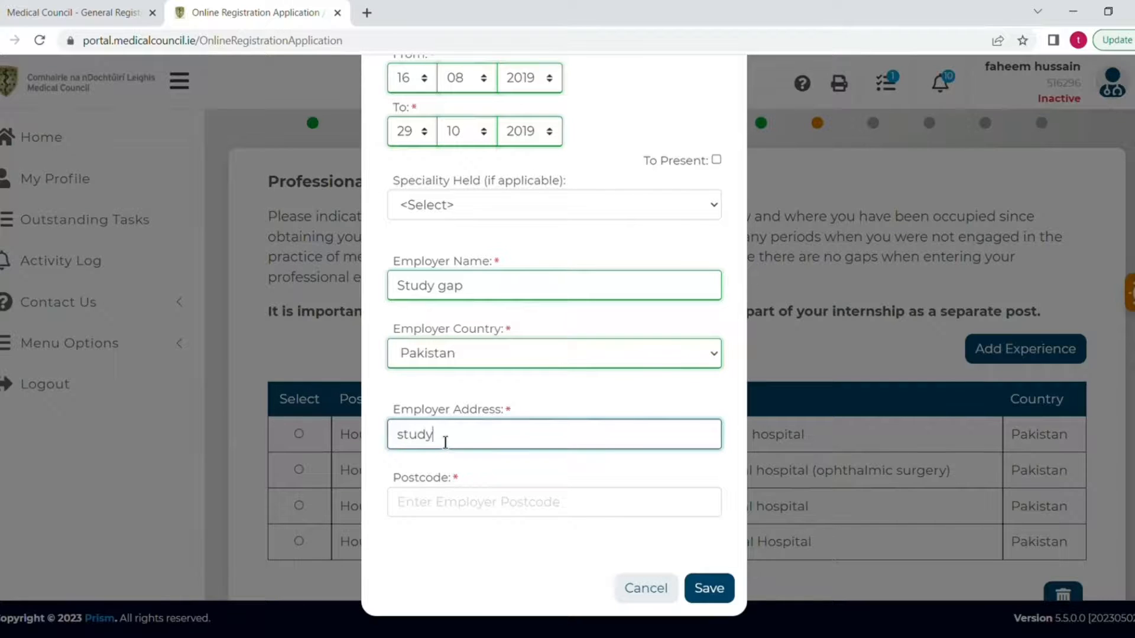
text( gap)
click(436, 512)
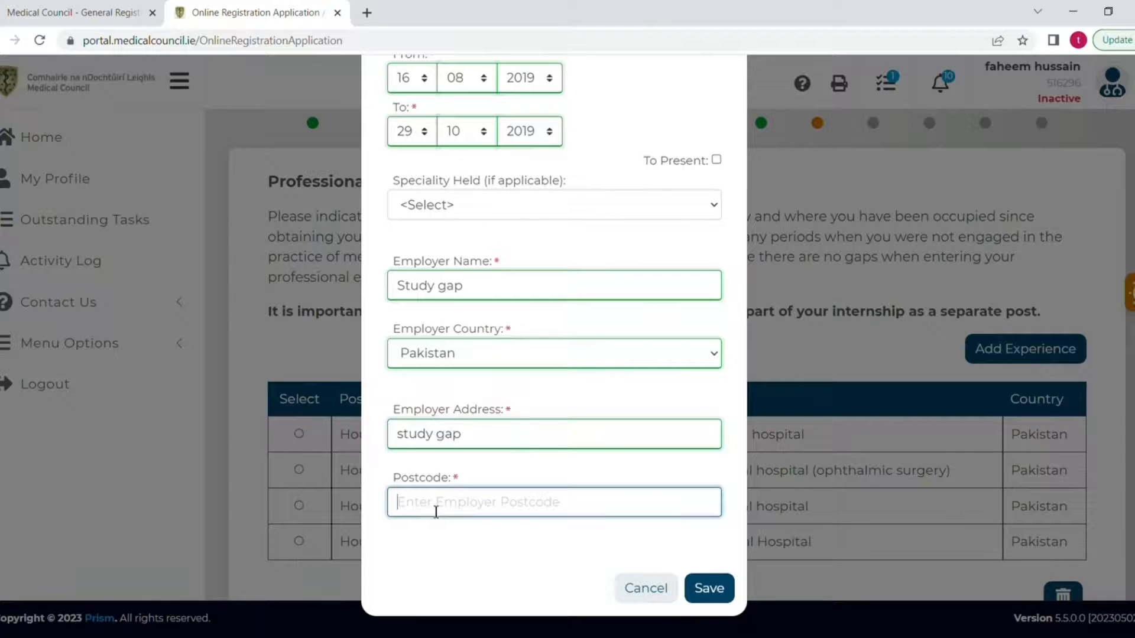
text(study)
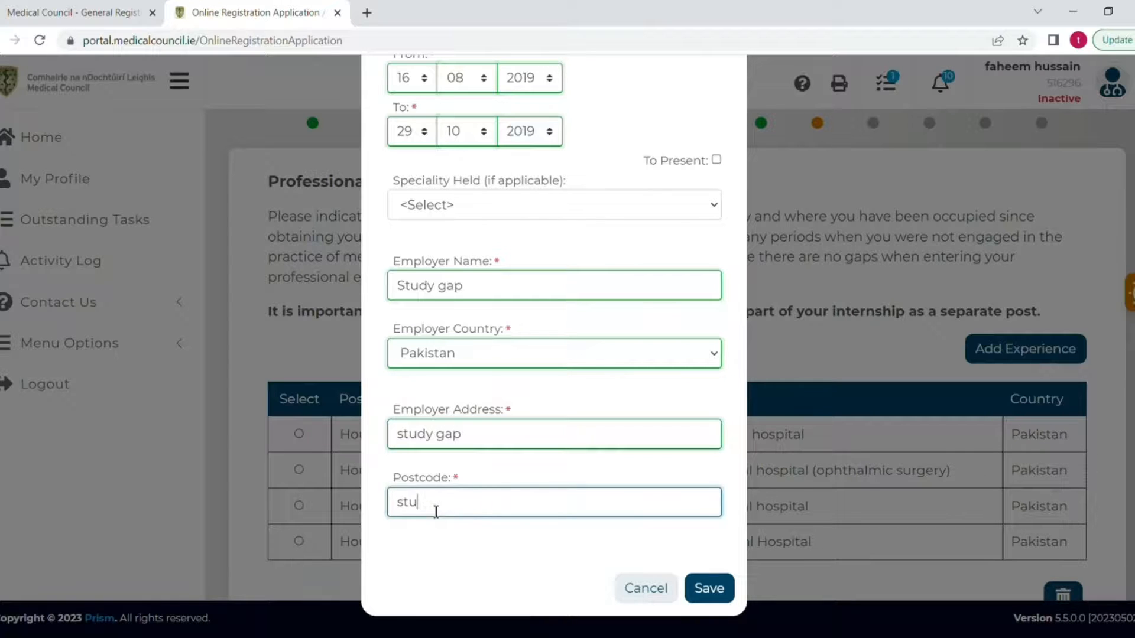
text( gap)
click(720, 596)
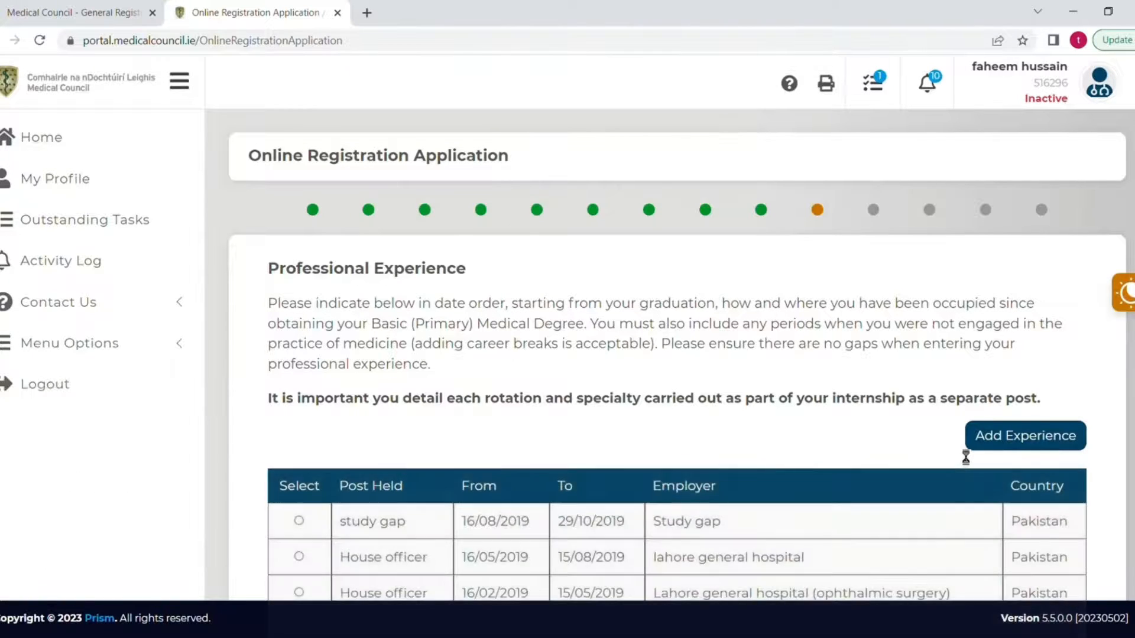
Step: Start a new experience entry for 'medical officer' with start date 30/10/2019
scroll(870, 437, down, 4)
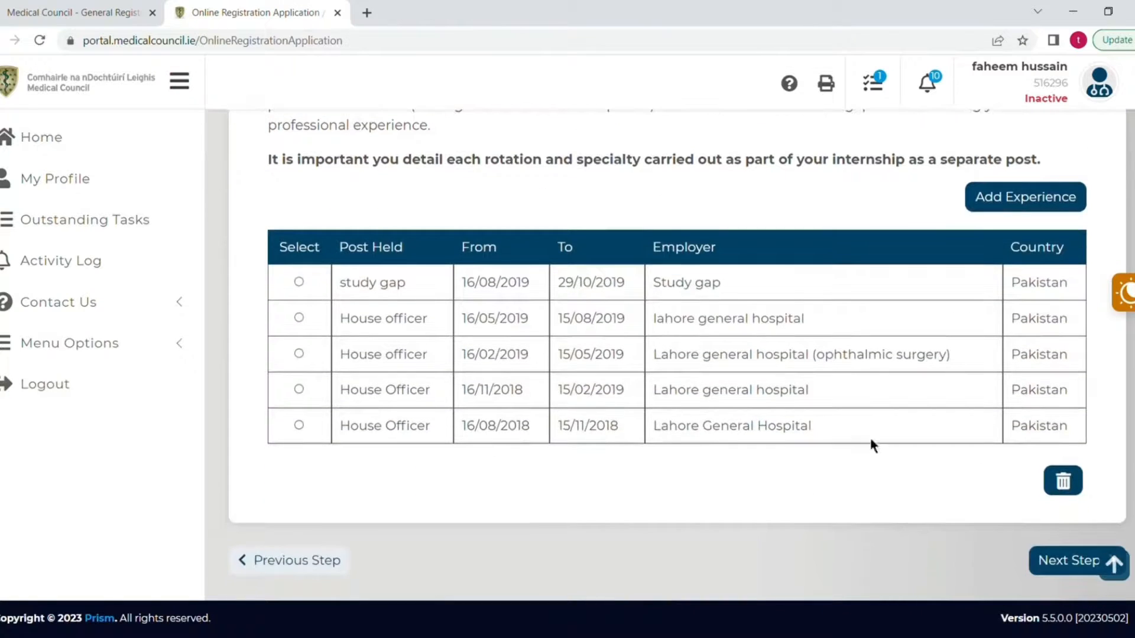
click(995, 200)
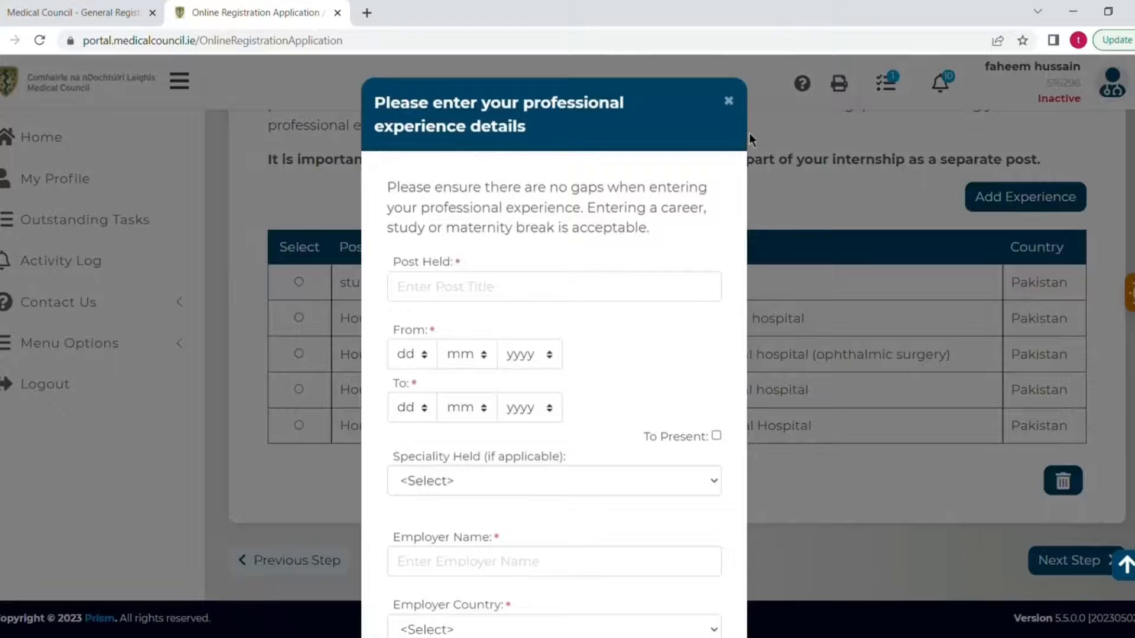
click(734, 110)
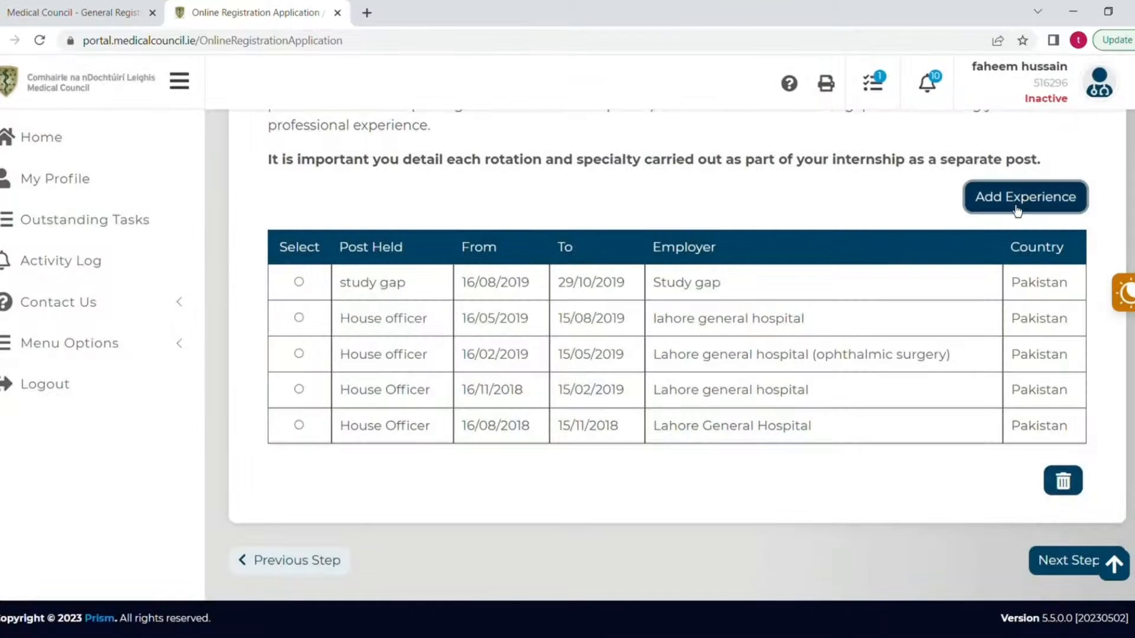
click(1018, 205)
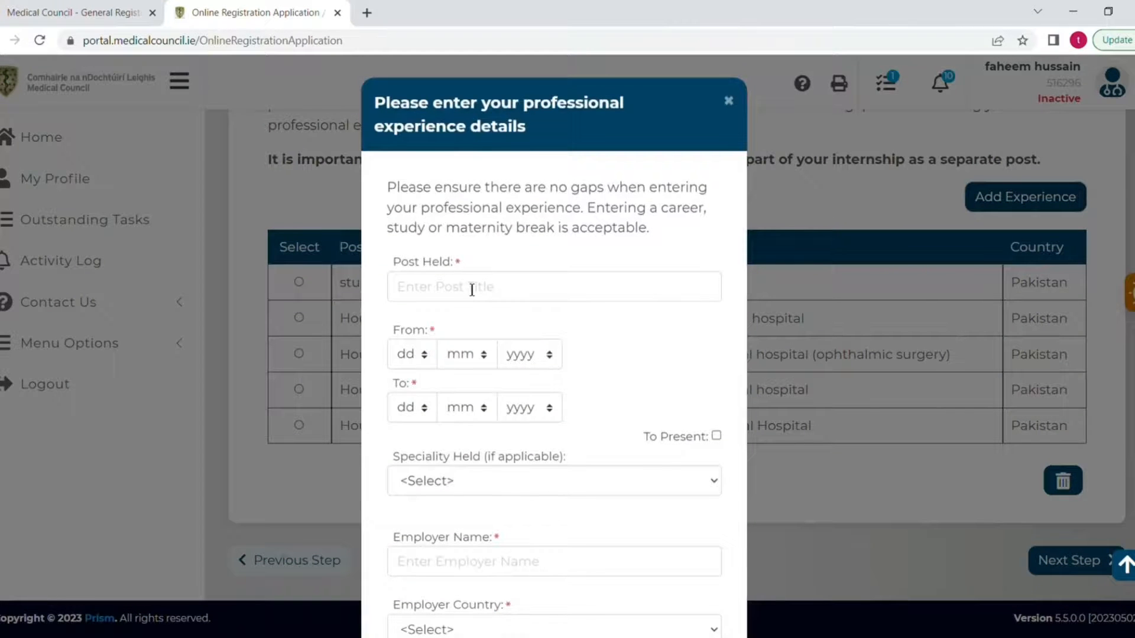
click(431, 300)
text(m)
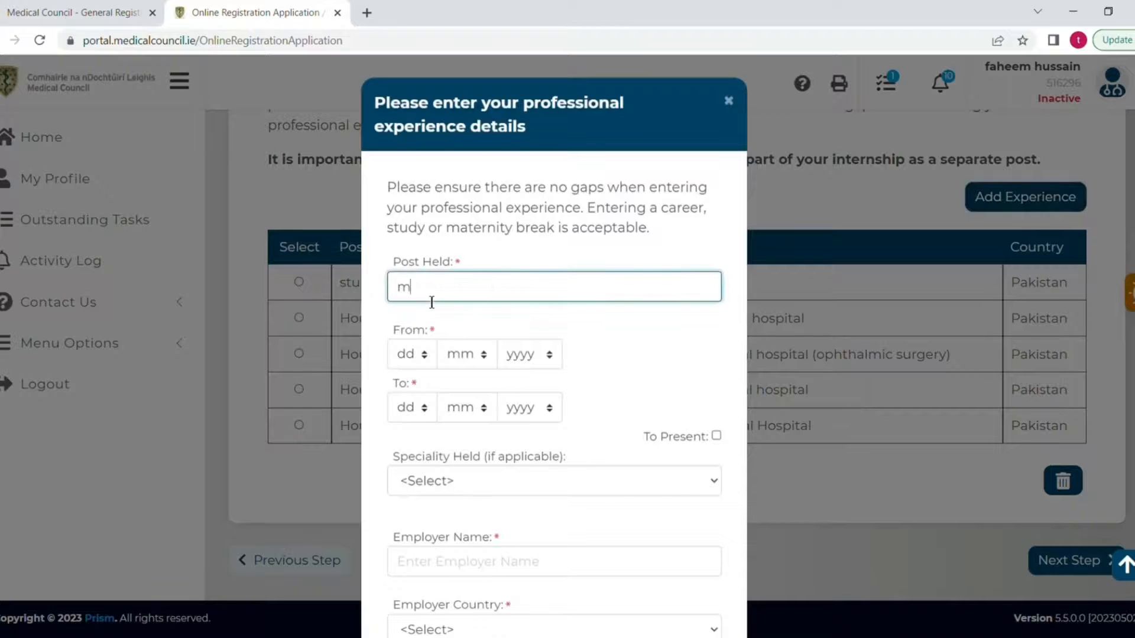
text(edical officer)
key(Tab)
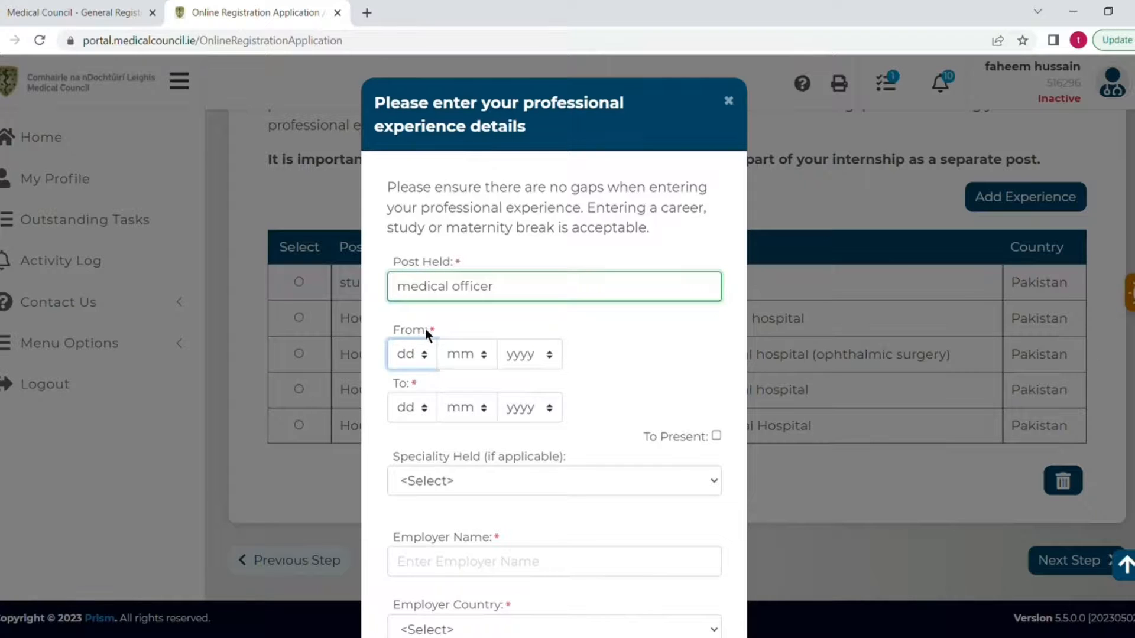
text(29)
key(Tab)
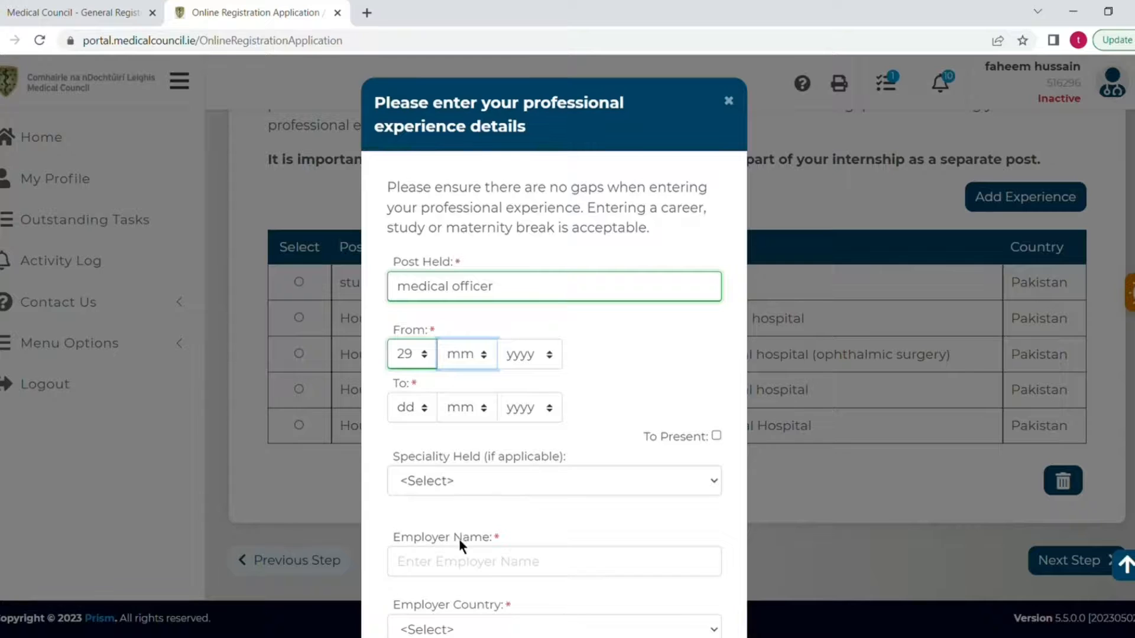
text(10)
key(shift+Tab)
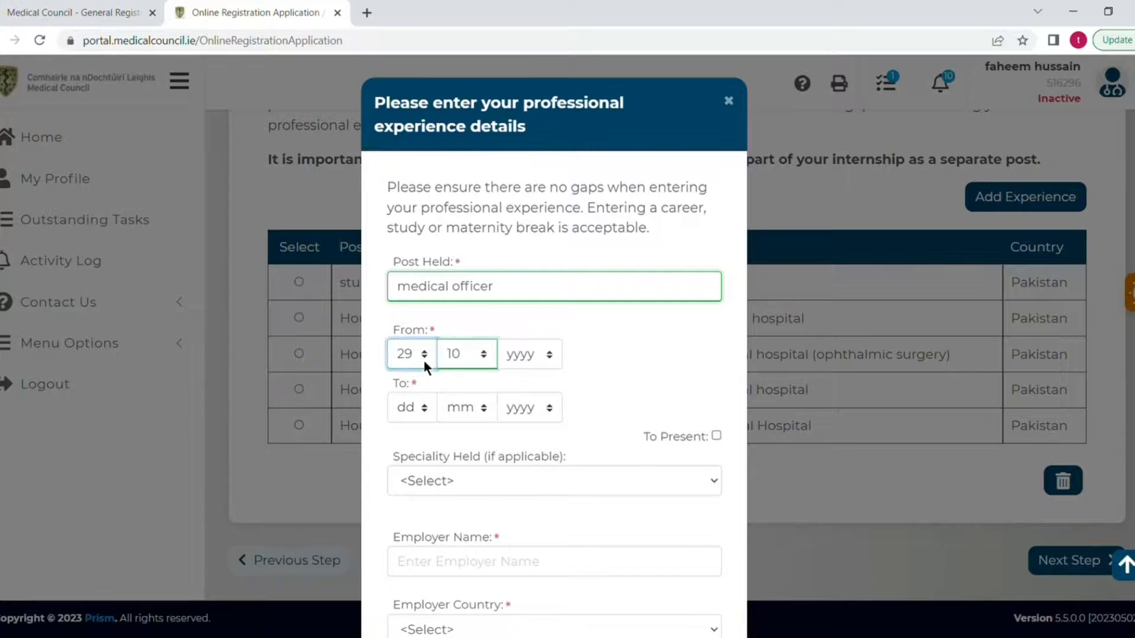
text(30)
click(533, 360)
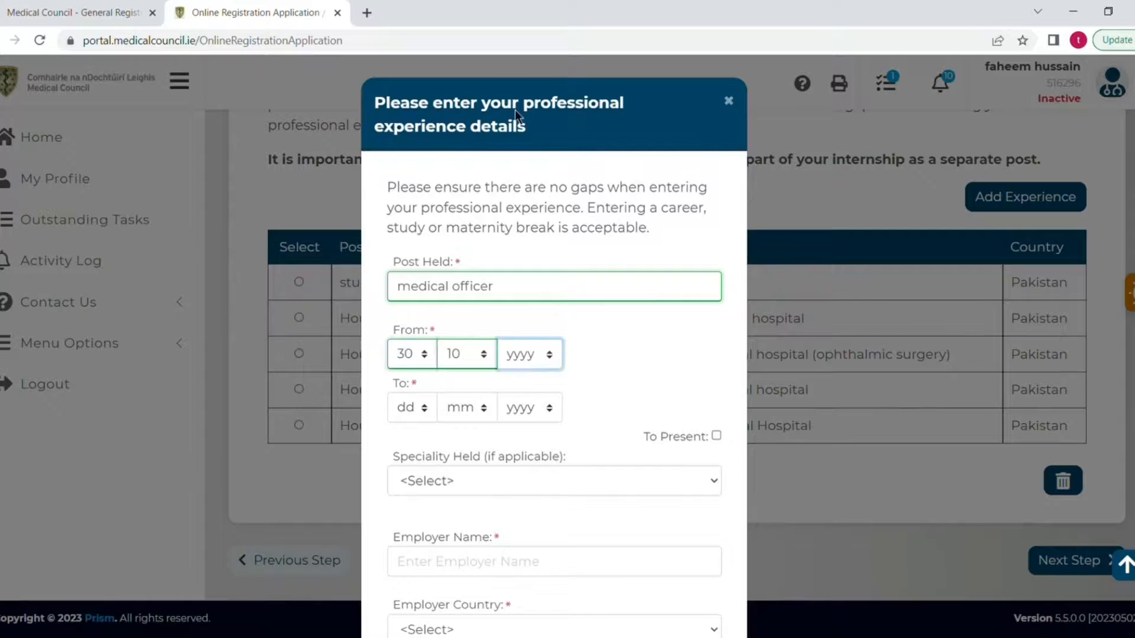
text(2019)
Step: Mark the post as ongoing, in General Practice, with employer 'private clinic'
click(716, 435)
click(638, 486)
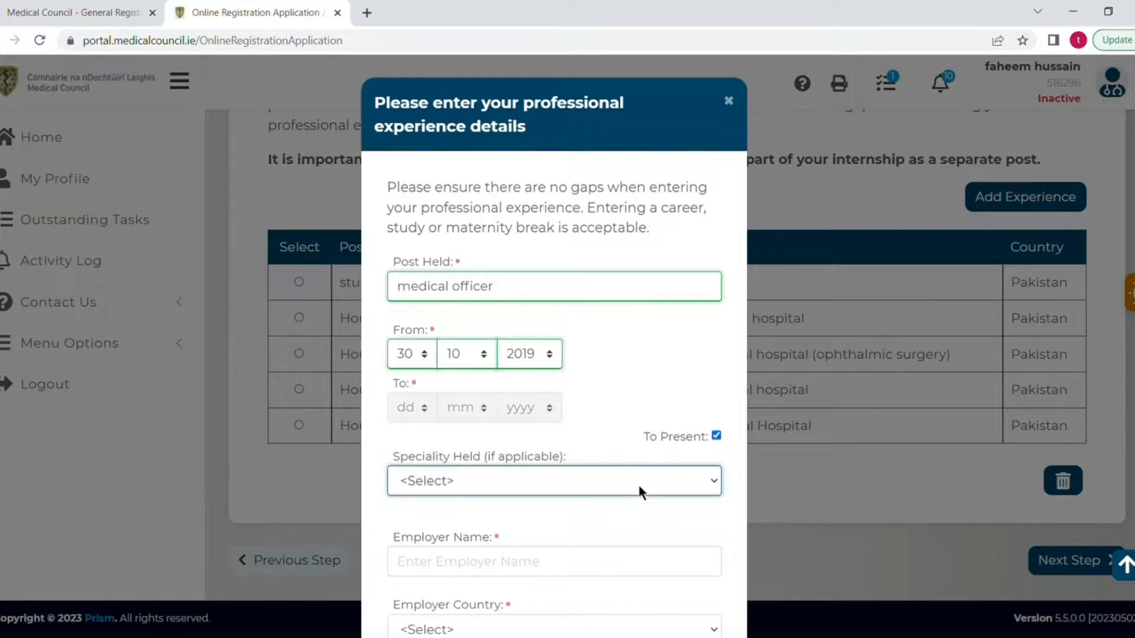
click(438, 275)
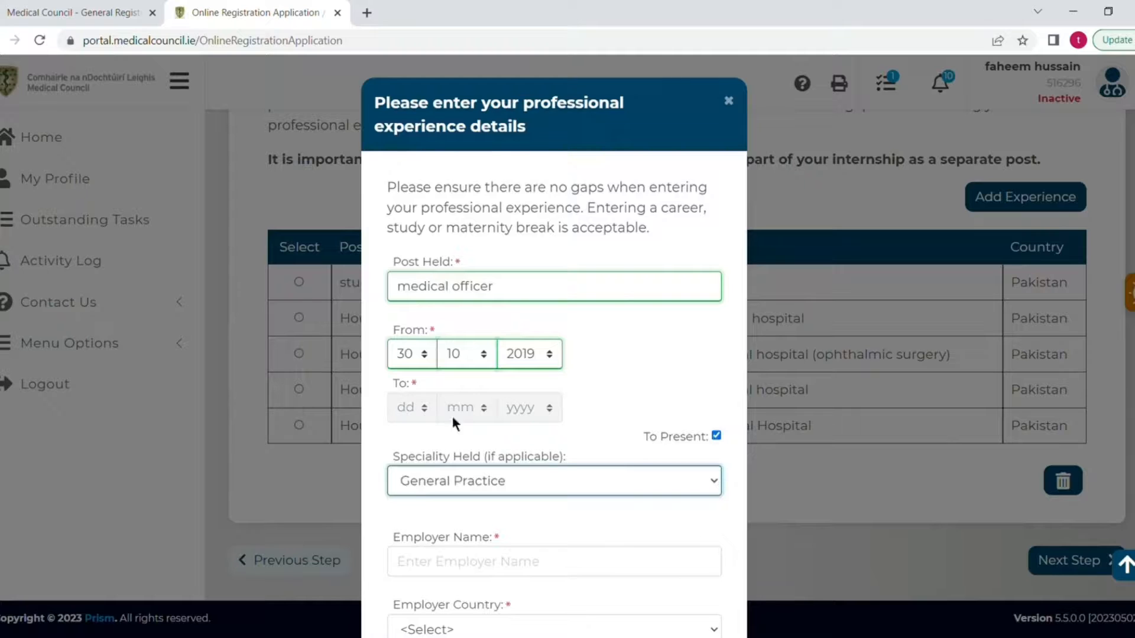
click(447, 571)
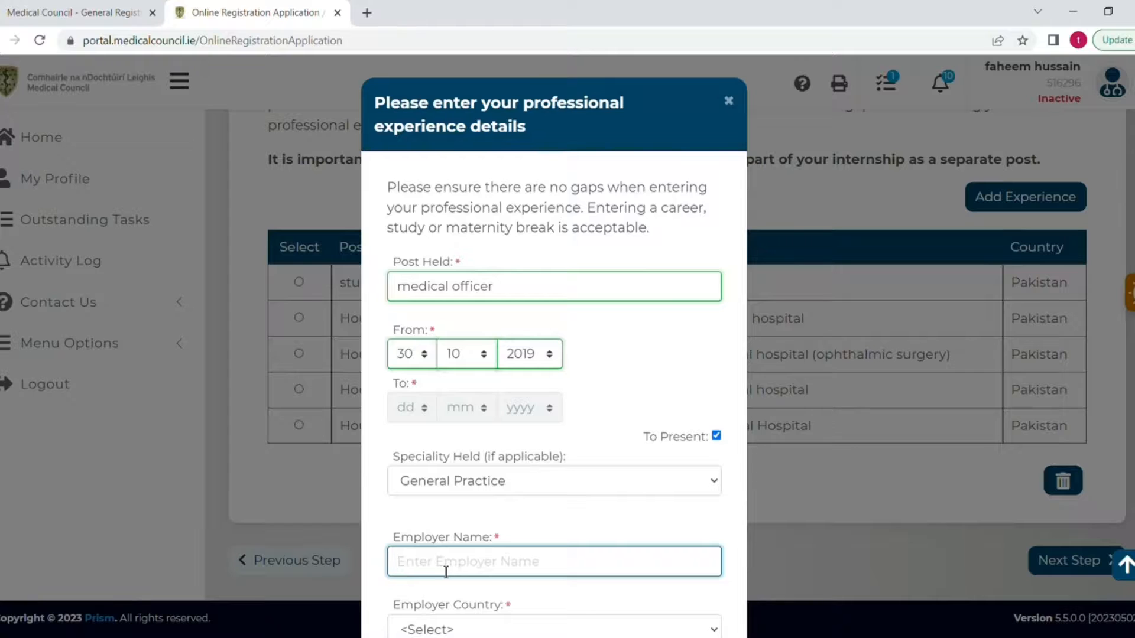
text(private clinic)
Step: Set employer country Pakistan, address 'lahore', postcode 54000, save the post, and continue
scroll(554, 354, down, 5)
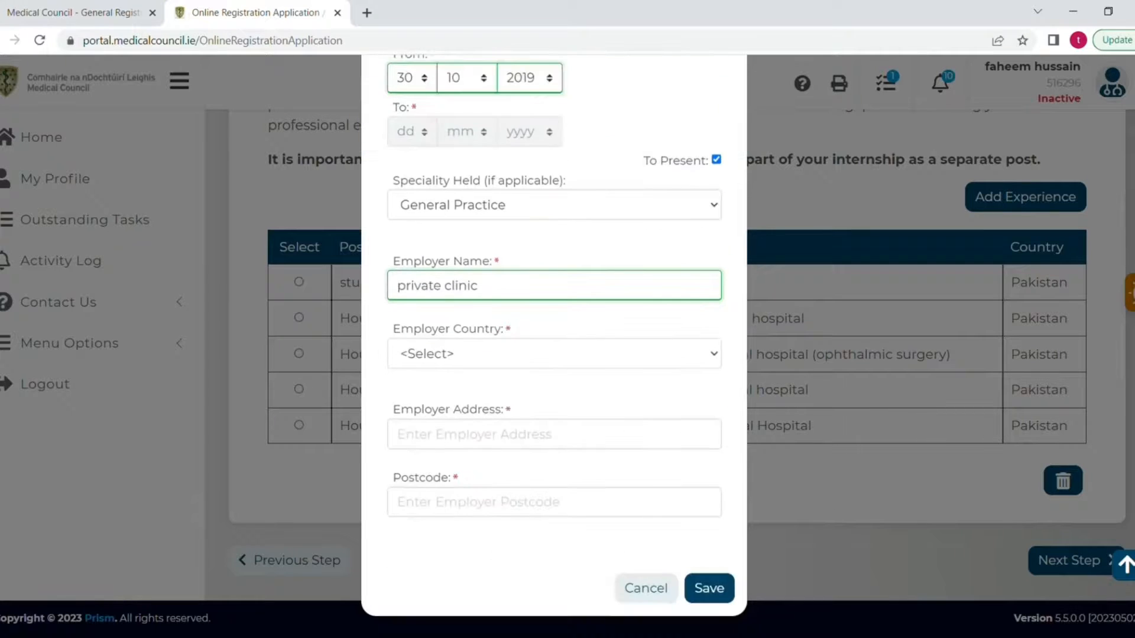
click(450, 366)
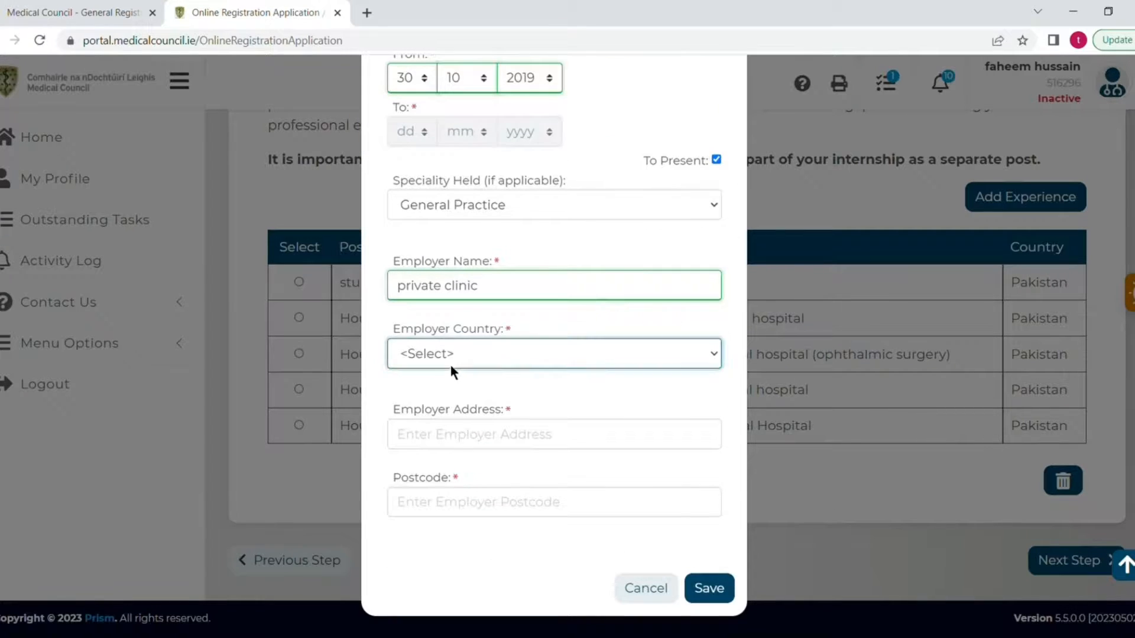
key(p)
click(455, 447)
text(lahore)
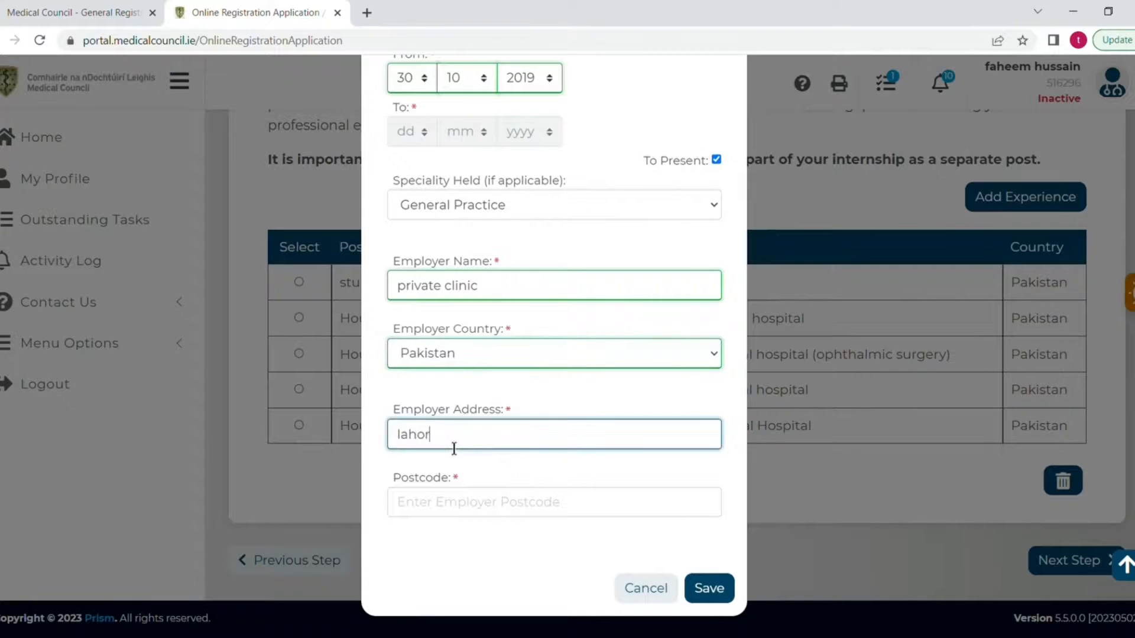
click(456, 512)
text(5400)
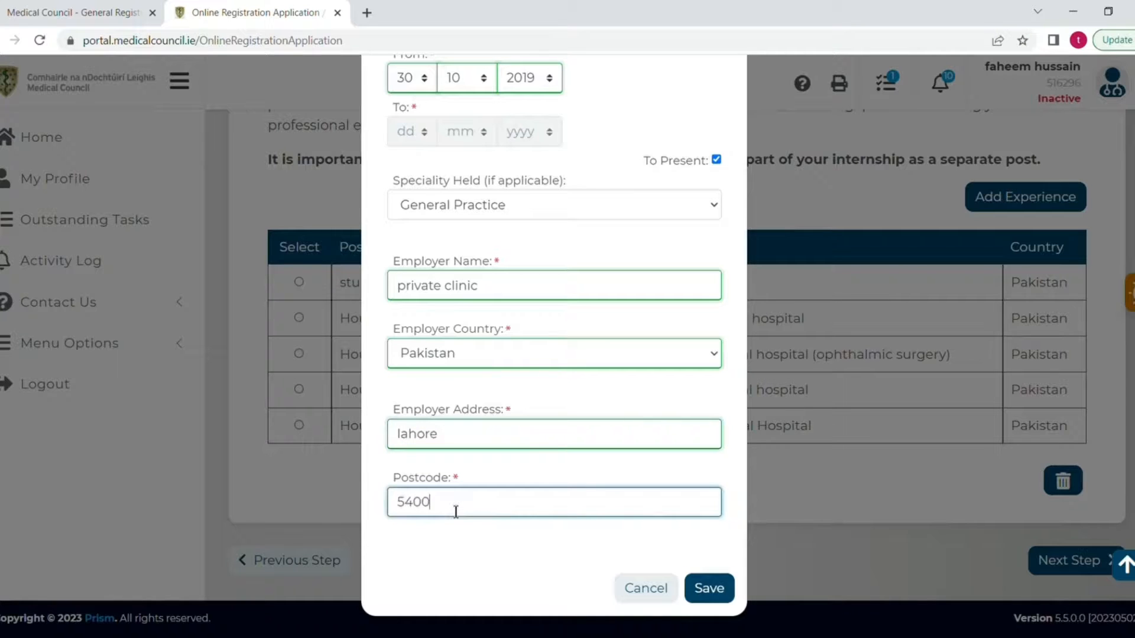
text(0)
click(713, 590)
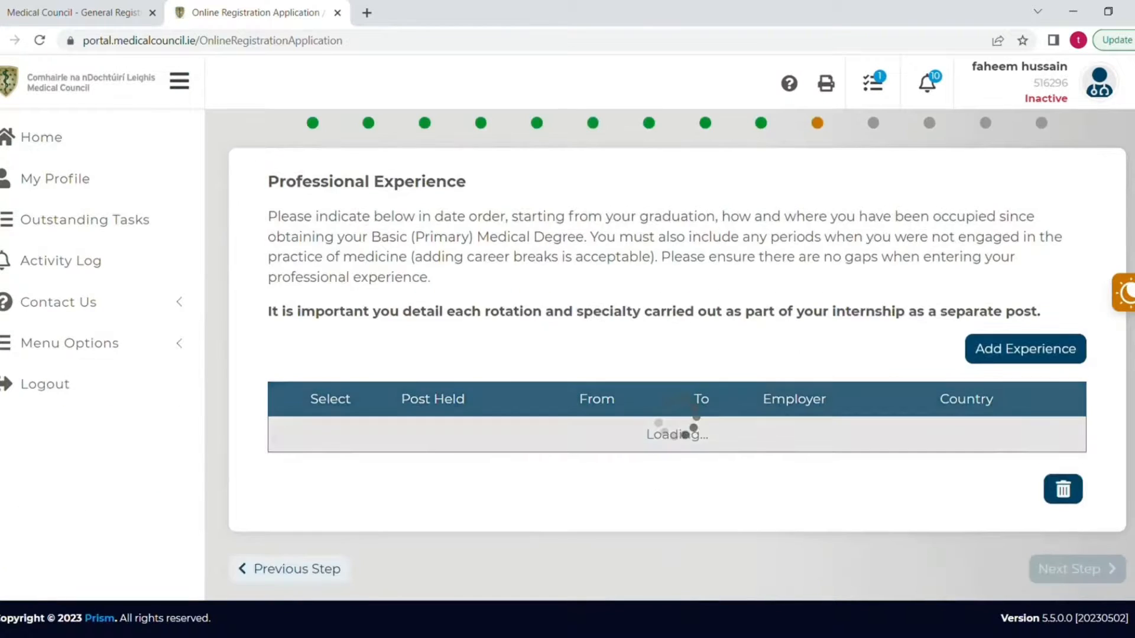
scroll(892, 432, down, 3)
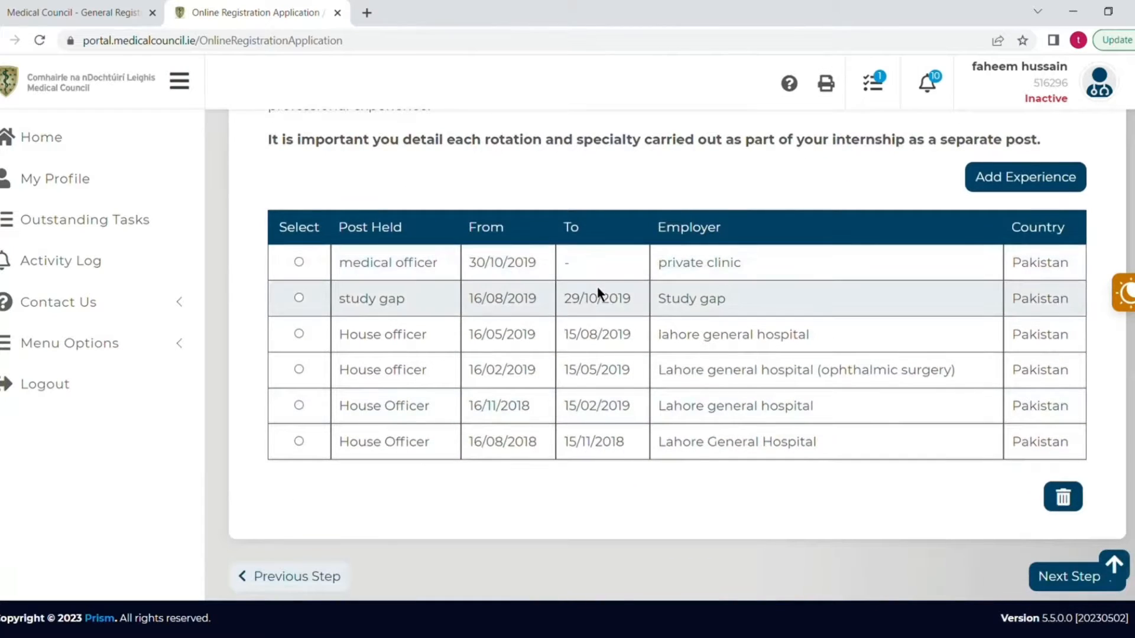
click(1100, 583)
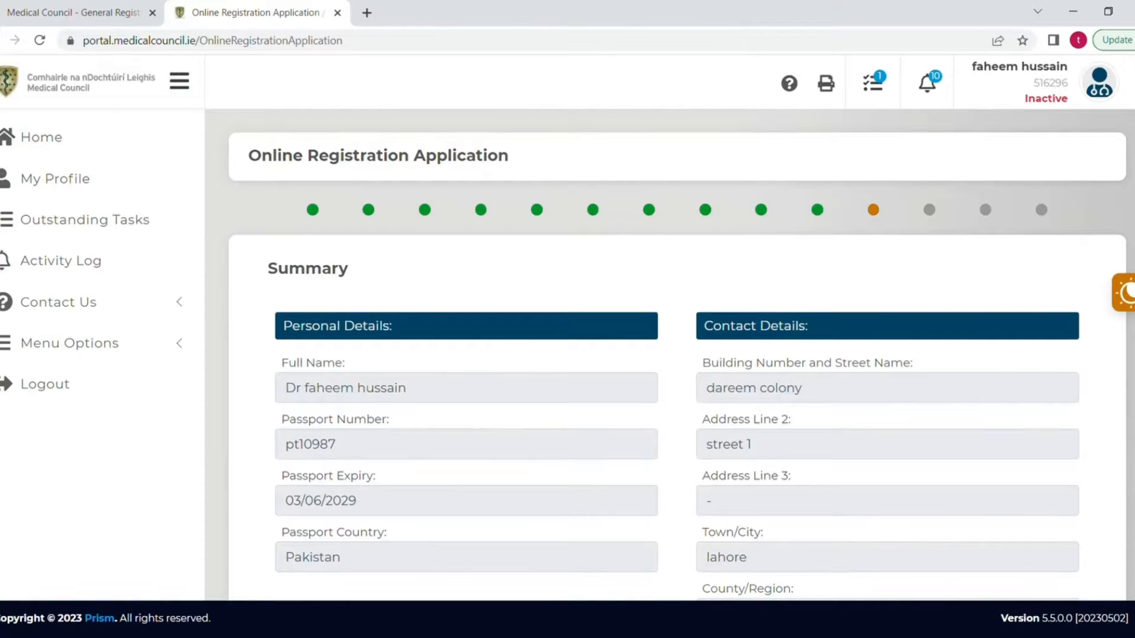
Step: Scroll through the Summary's nine required notarised documents for a Category 4 General register applicant
scroll(857, 306, down, 5)
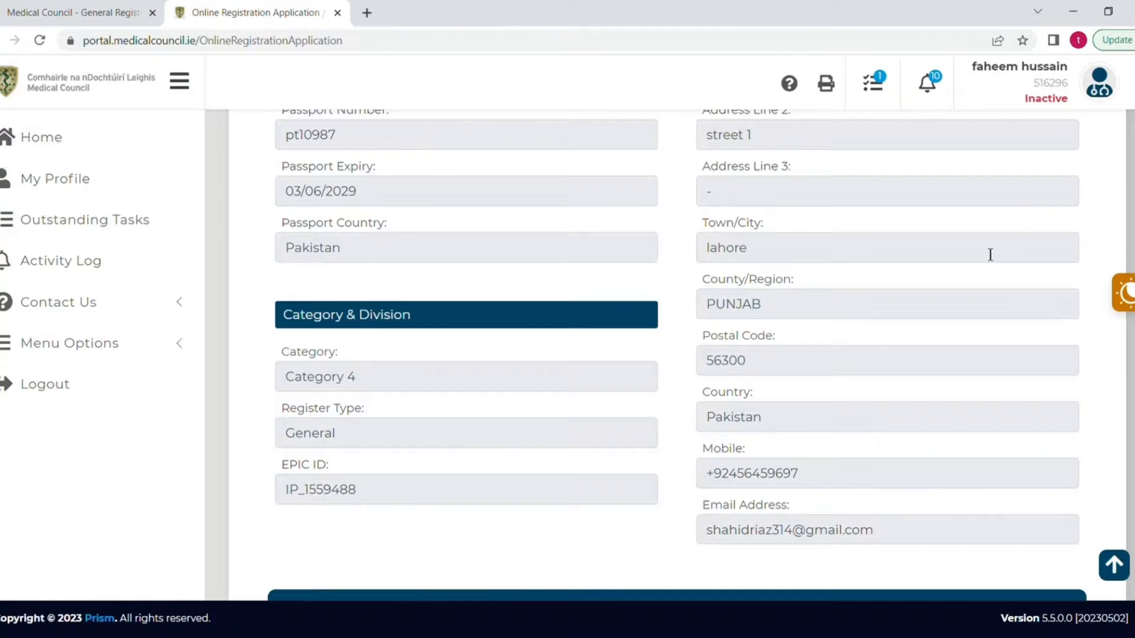
scroll(676, 355, down, 8)
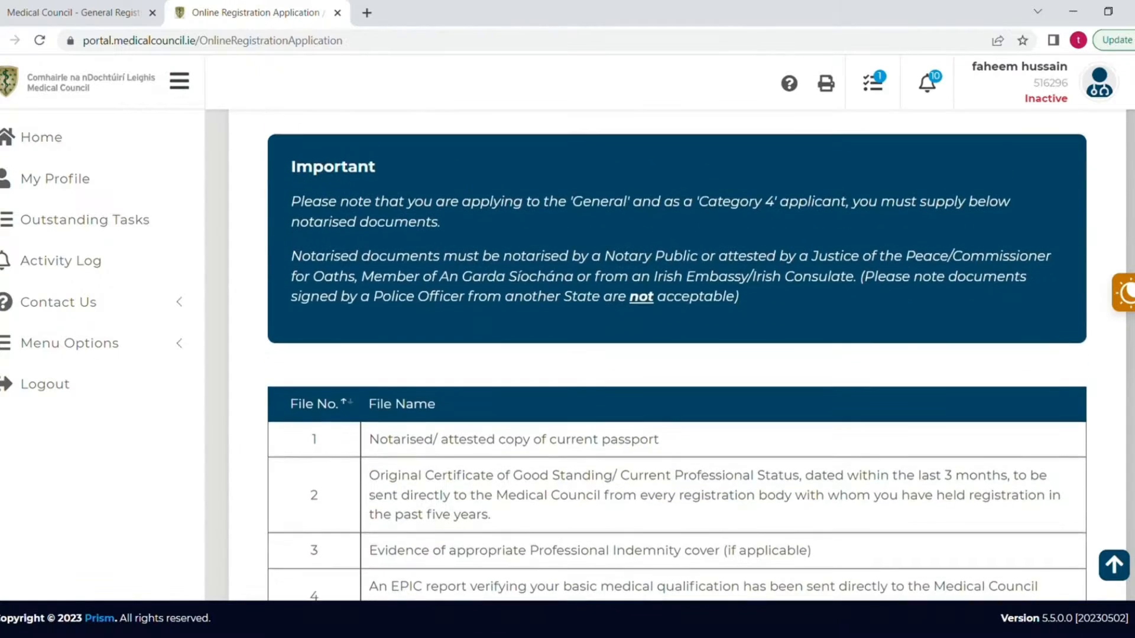
scroll(677, 355, down, 2)
scroll(676, 354, down, 3)
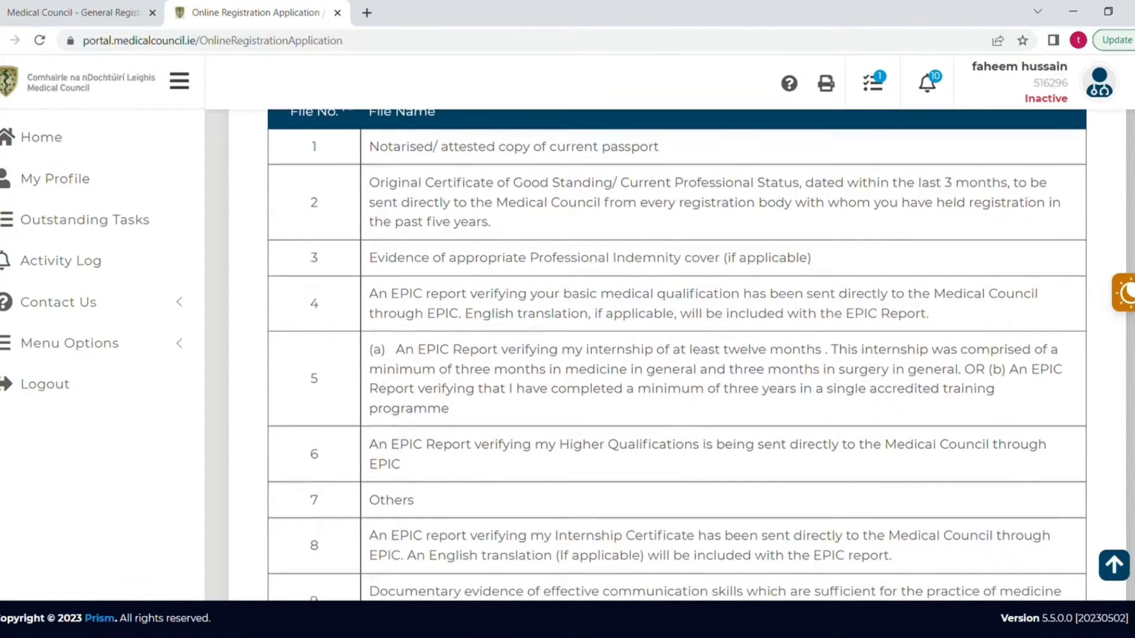
scroll(676, 355, up, 4)
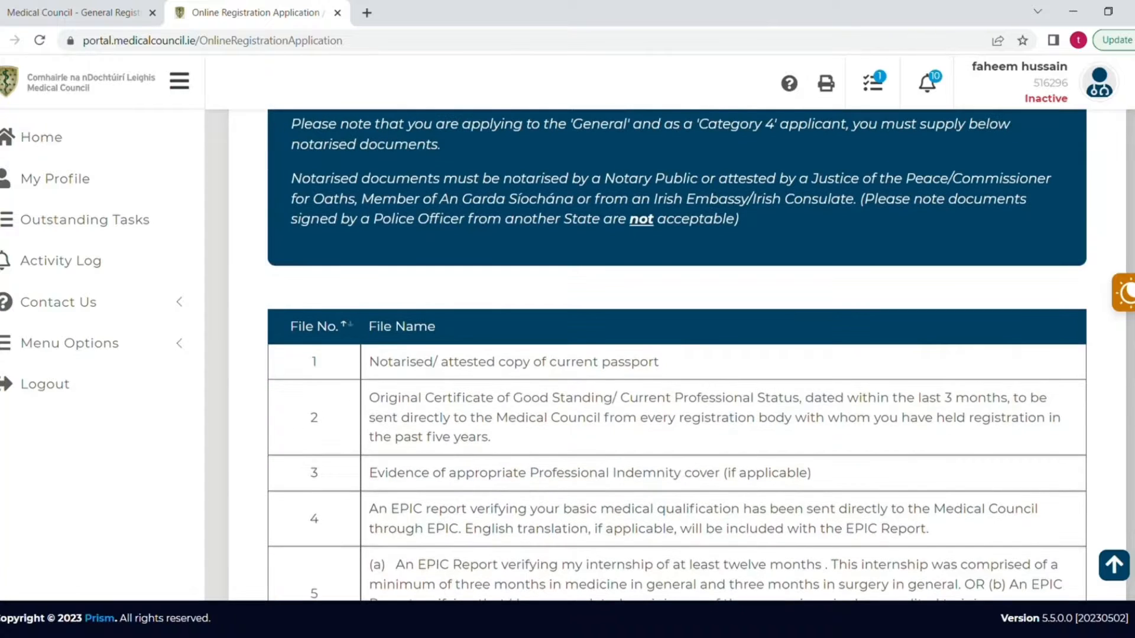
scroll(562, 274, down, 4)
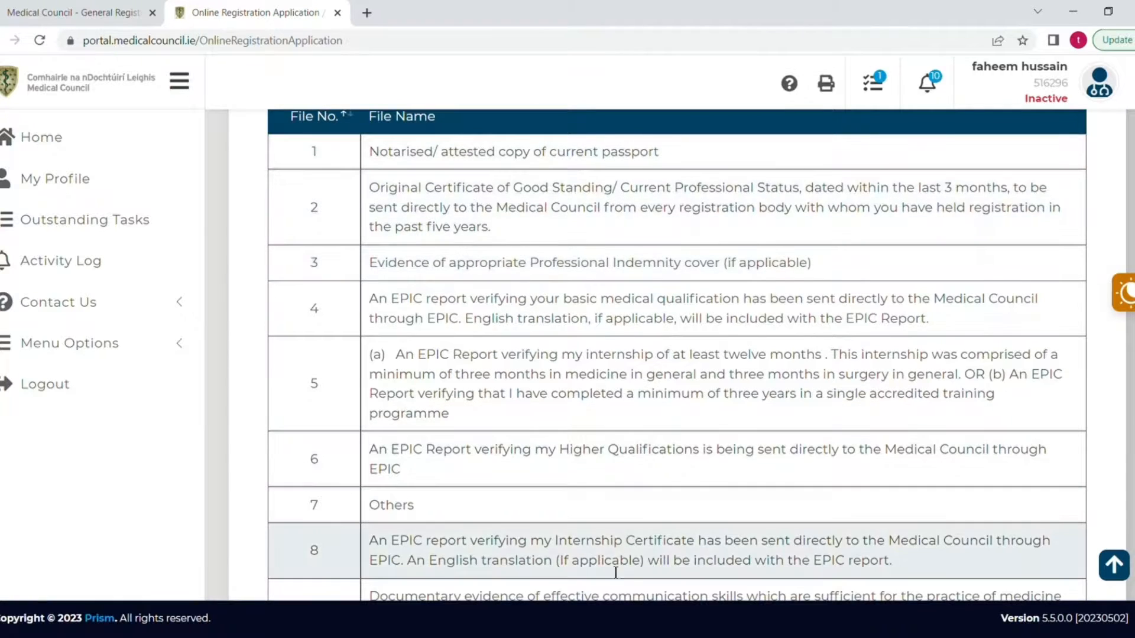
scroll(843, 431, down, 5)
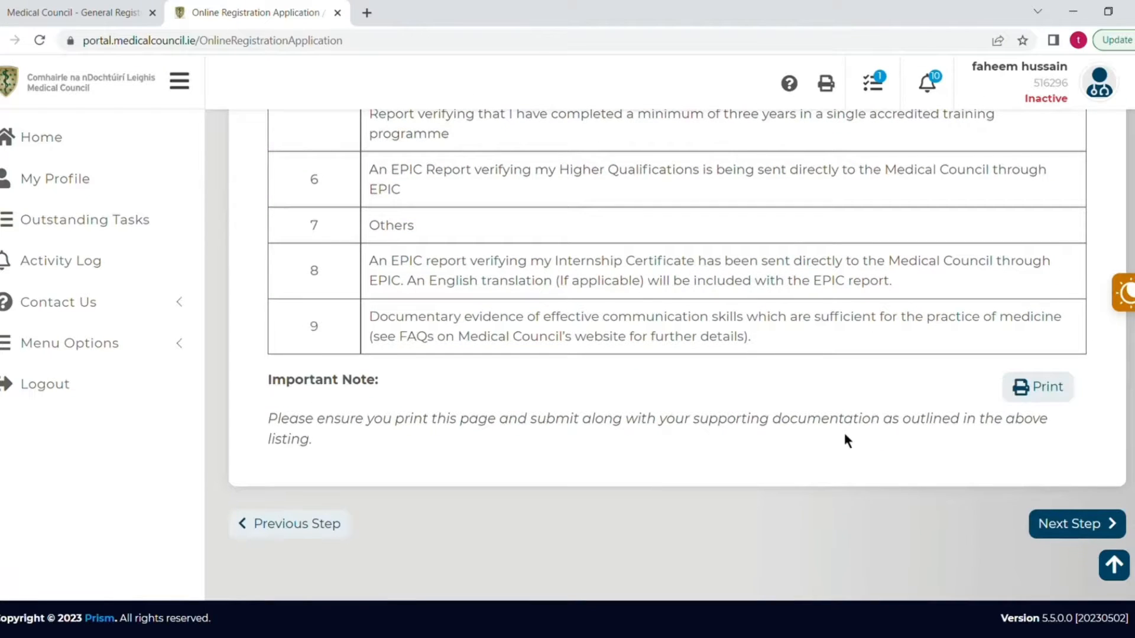
Step: Print the application summary to a PDF file and close the print dialog
click(1039, 395)
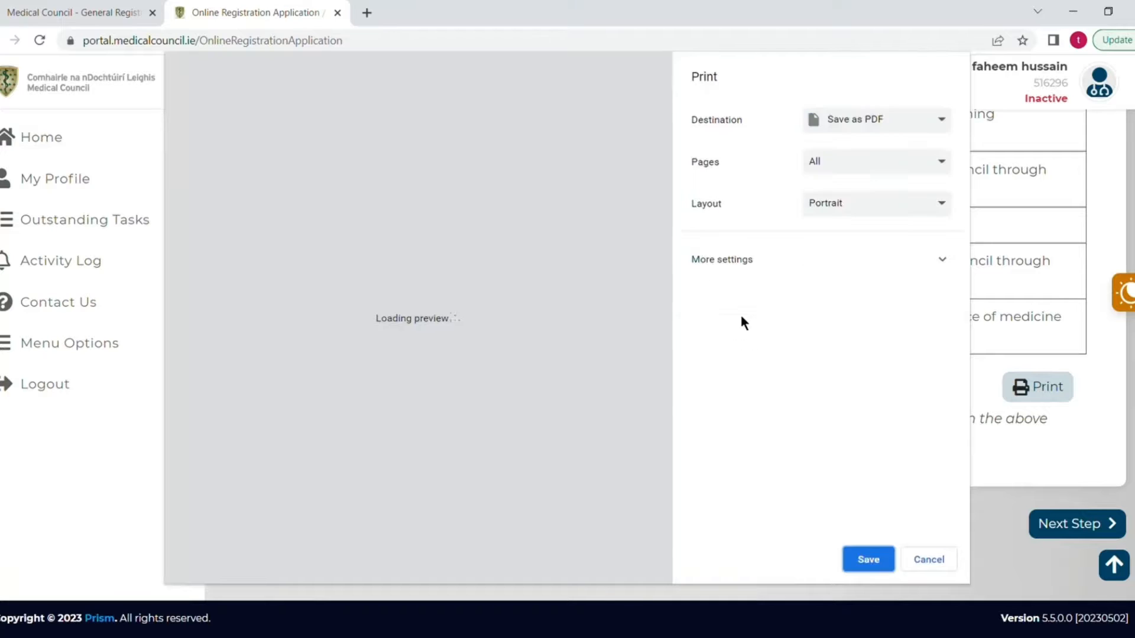
click(869, 568)
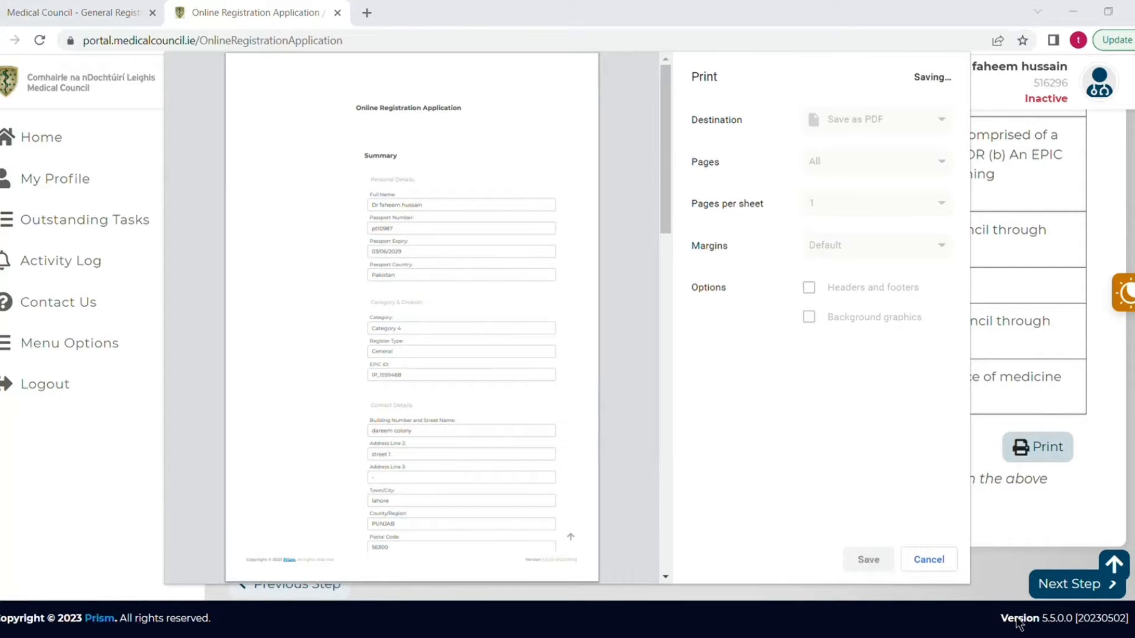
click(938, 554)
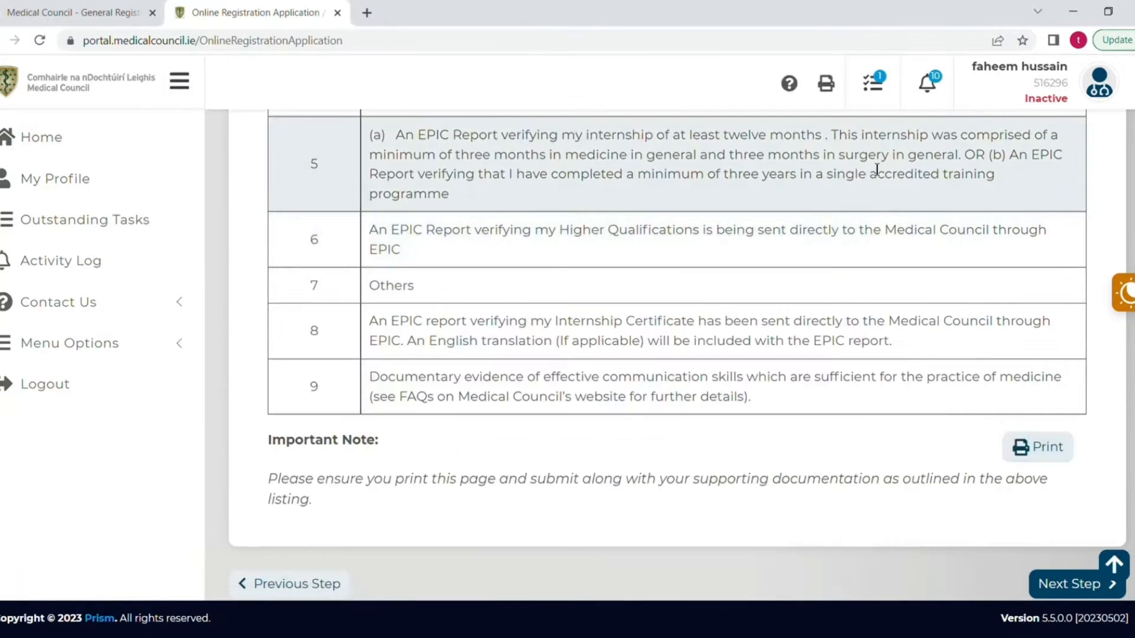
Step: On the Personal Indemnity step, tick practice arrangements 1 (List 1) and 3 (List 2 non-consultant)
click(1058, 586)
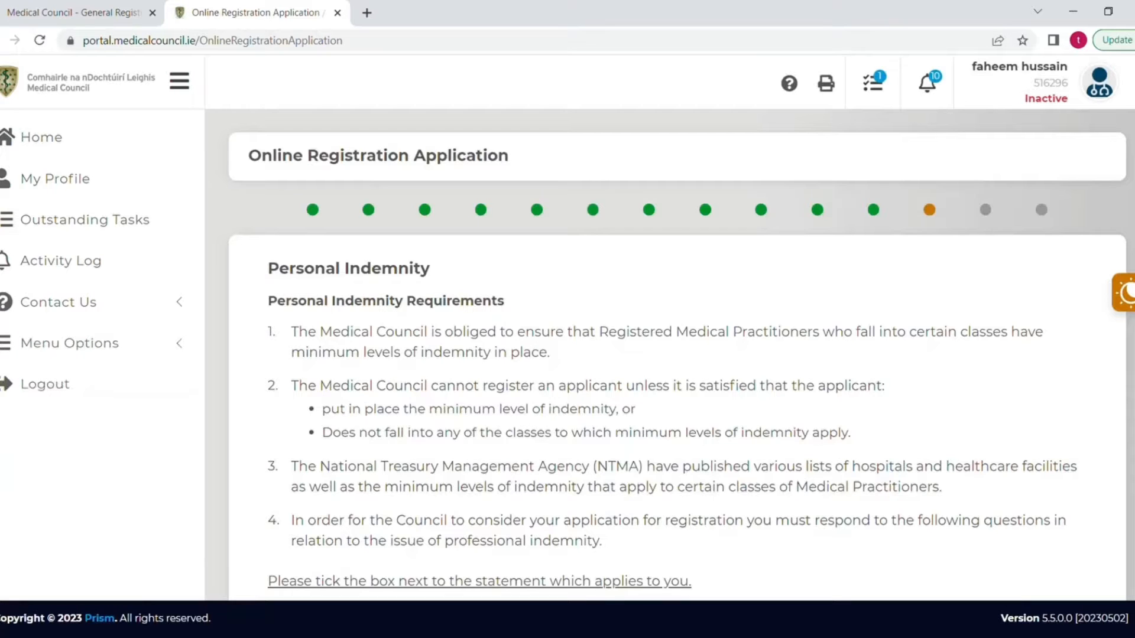
scroll(677, 353, down, 7)
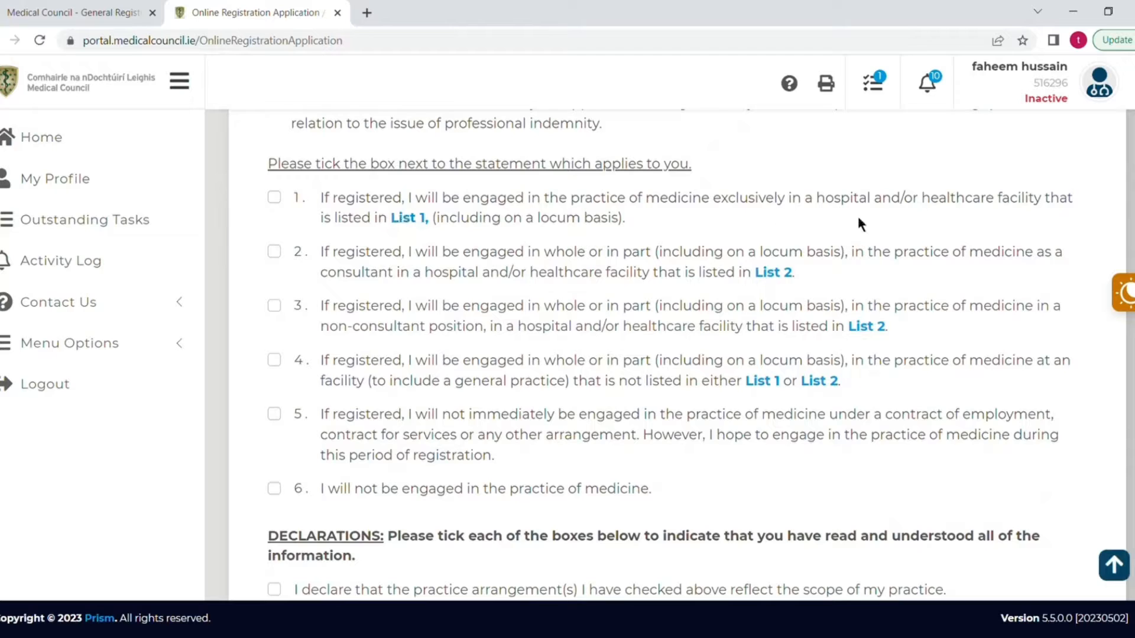
click(275, 199)
click(273, 307)
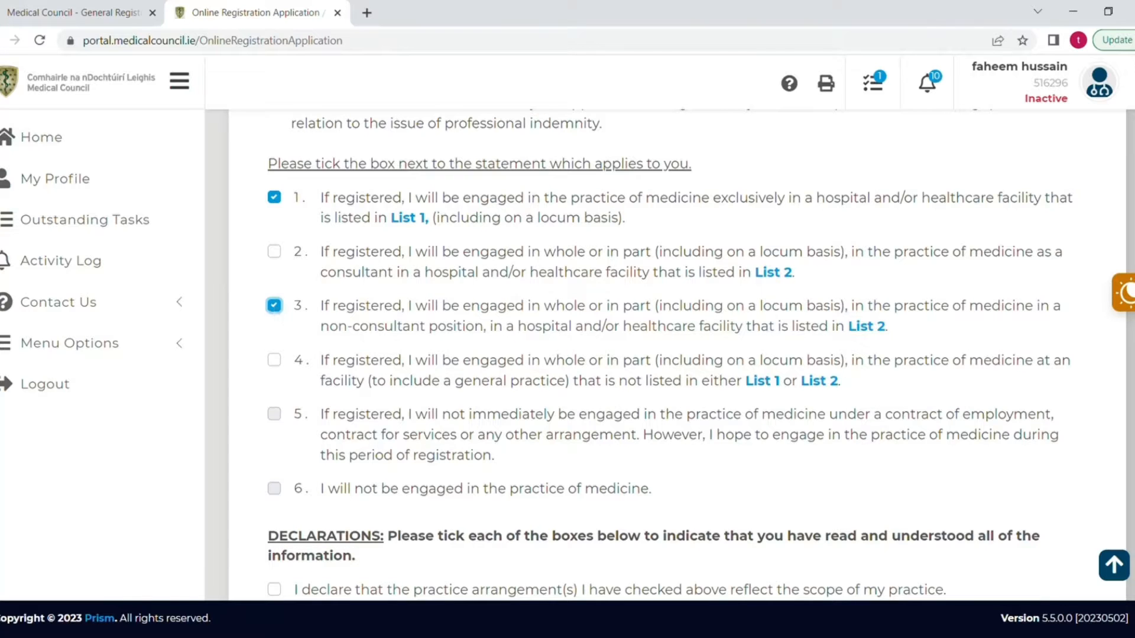
Step: Tick the indemnity declarations, including Section 38A and the final 'I confirm' statement
scroll(677, 355, down, 5)
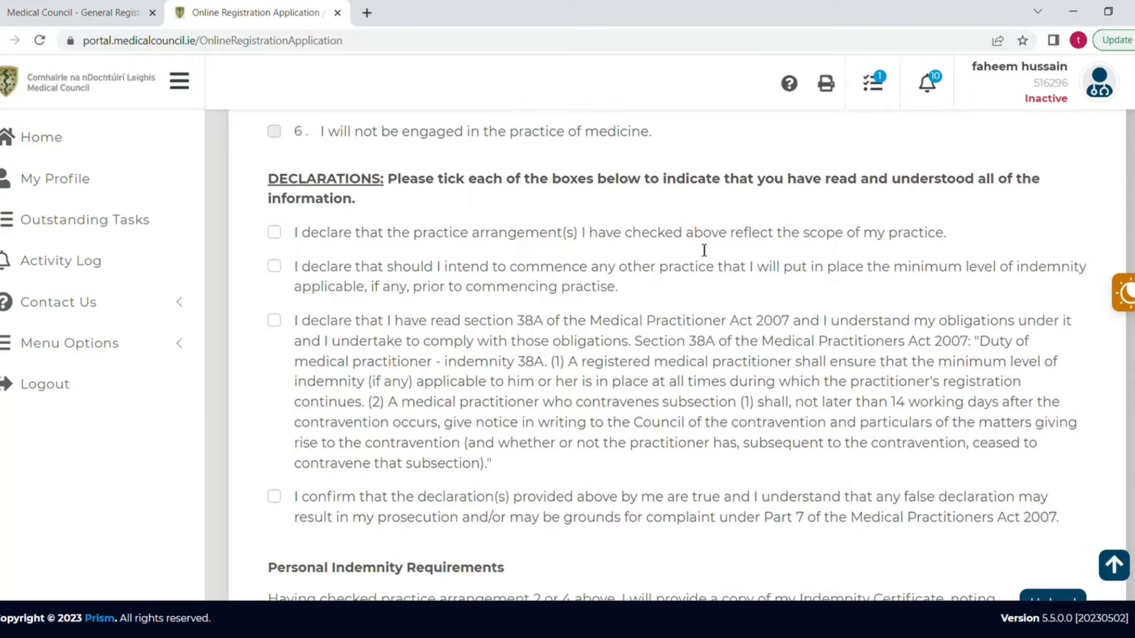
click(273, 269)
click(275, 323)
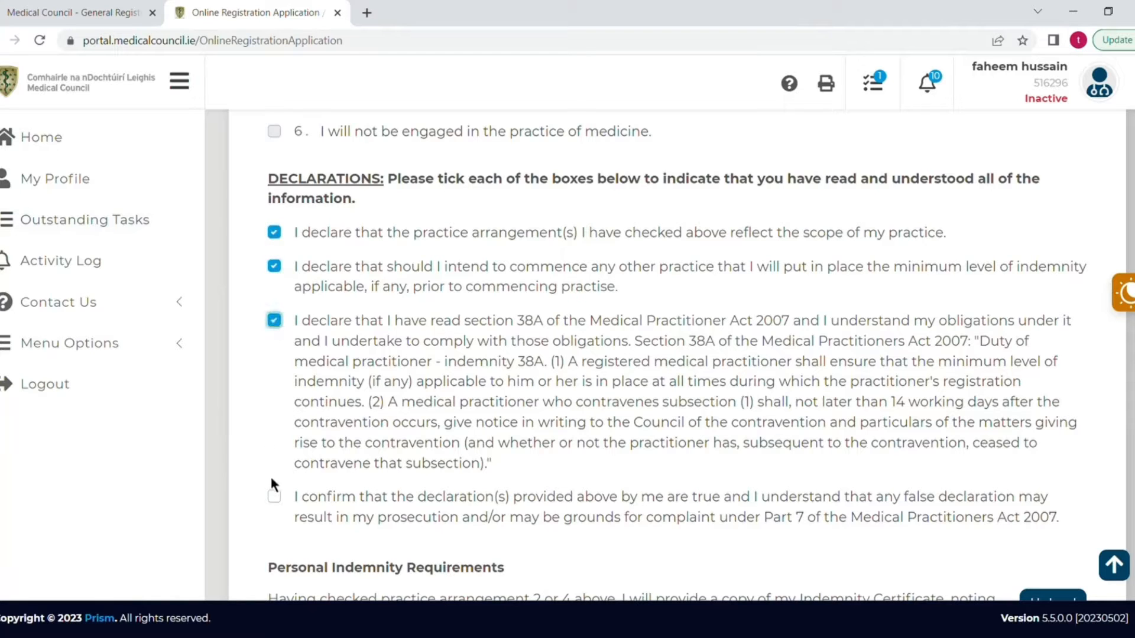
click(274, 498)
scroll(274, 502, down, 3)
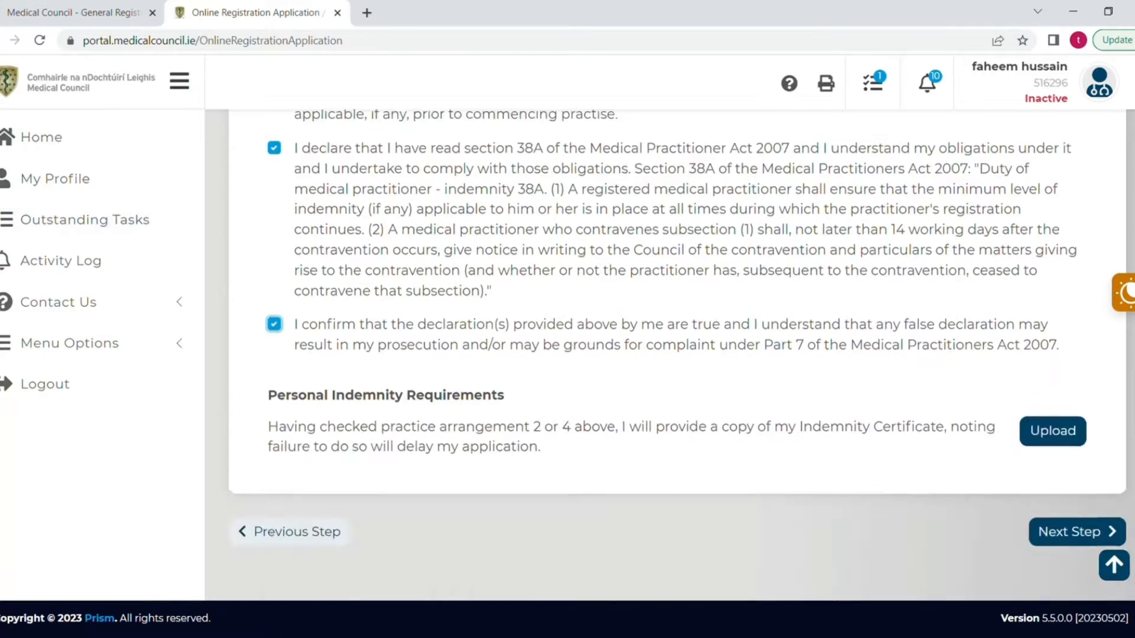
Step: On the Declaration step, tick the first ten statements, from true information to no grounds for refusal
click(1082, 525)
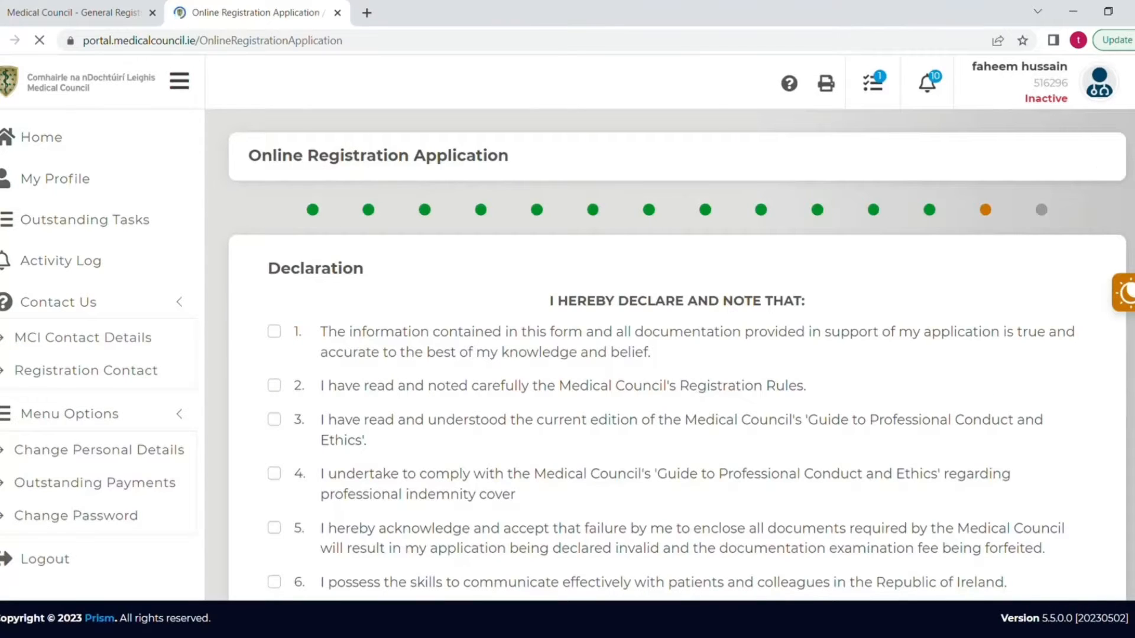
scroll(1091, 167, down, 3)
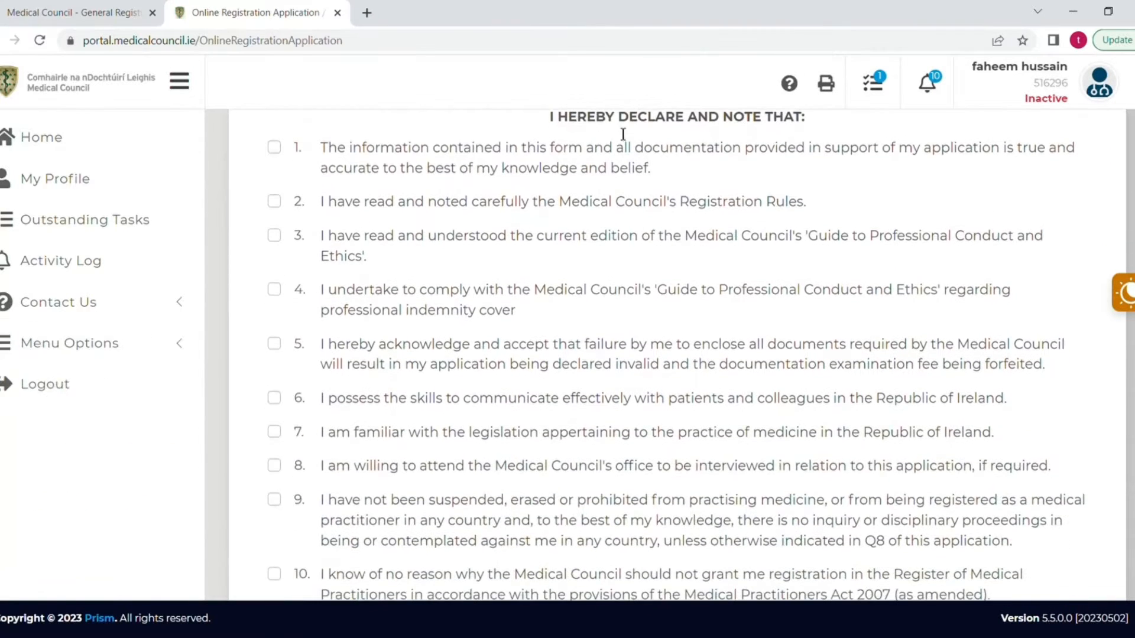
click(272, 149)
click(274, 202)
click(274, 234)
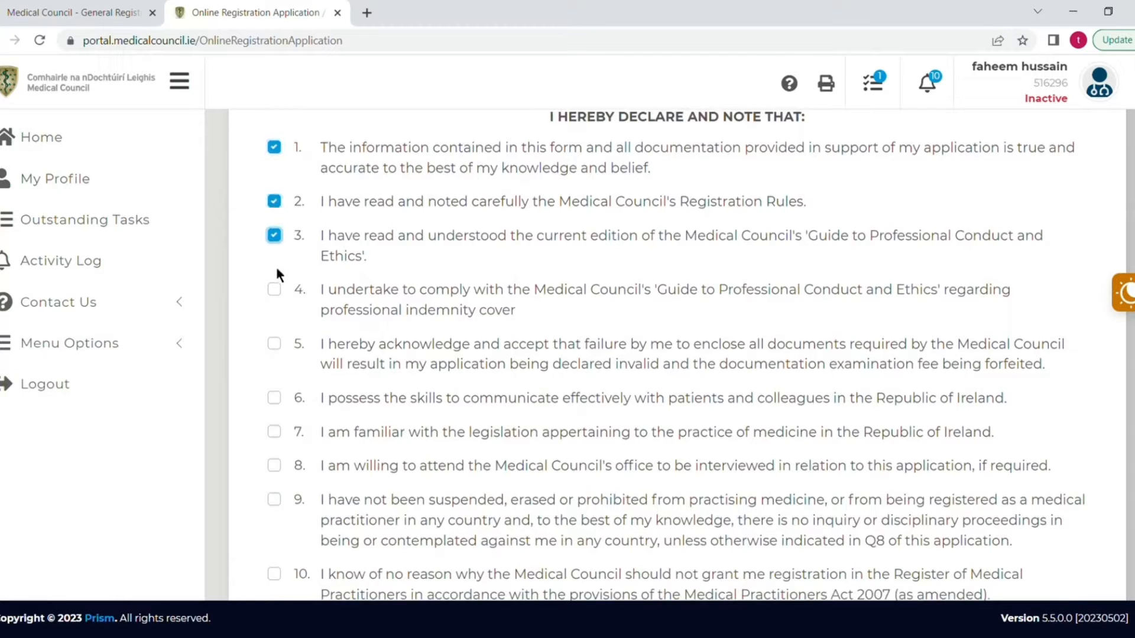
click(275, 290)
click(273, 344)
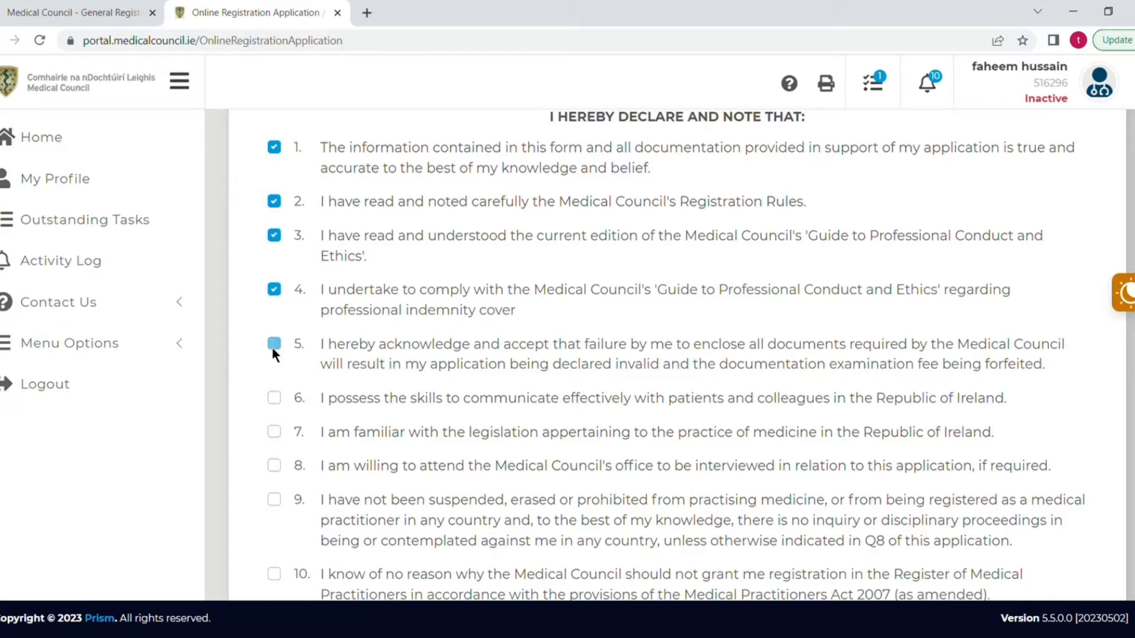
click(275, 399)
click(274, 432)
click(274, 466)
click(274, 501)
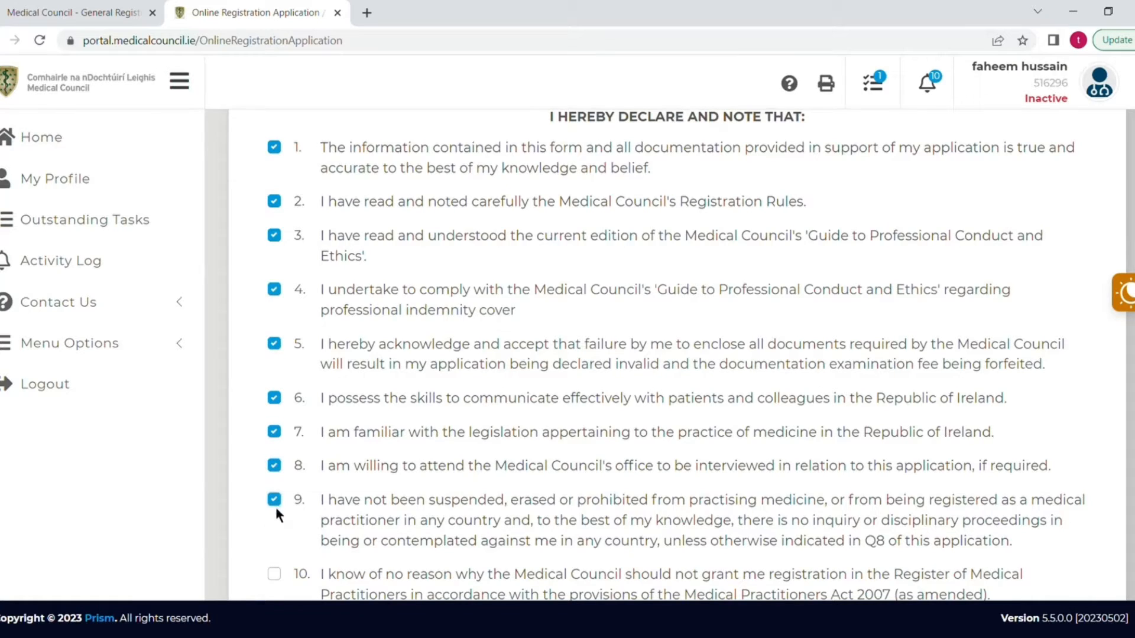
click(274, 574)
Step: Tick the remaining five statements, from Council discretion to the duty to report material matters
scroll(480, 225, down, 7)
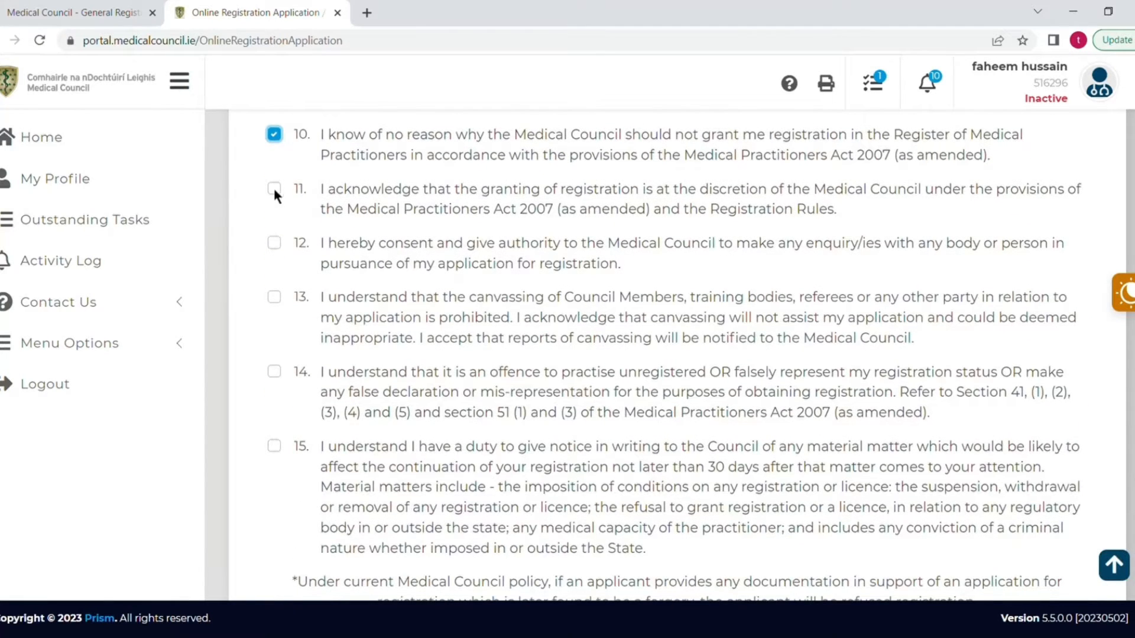
click(274, 189)
click(274, 243)
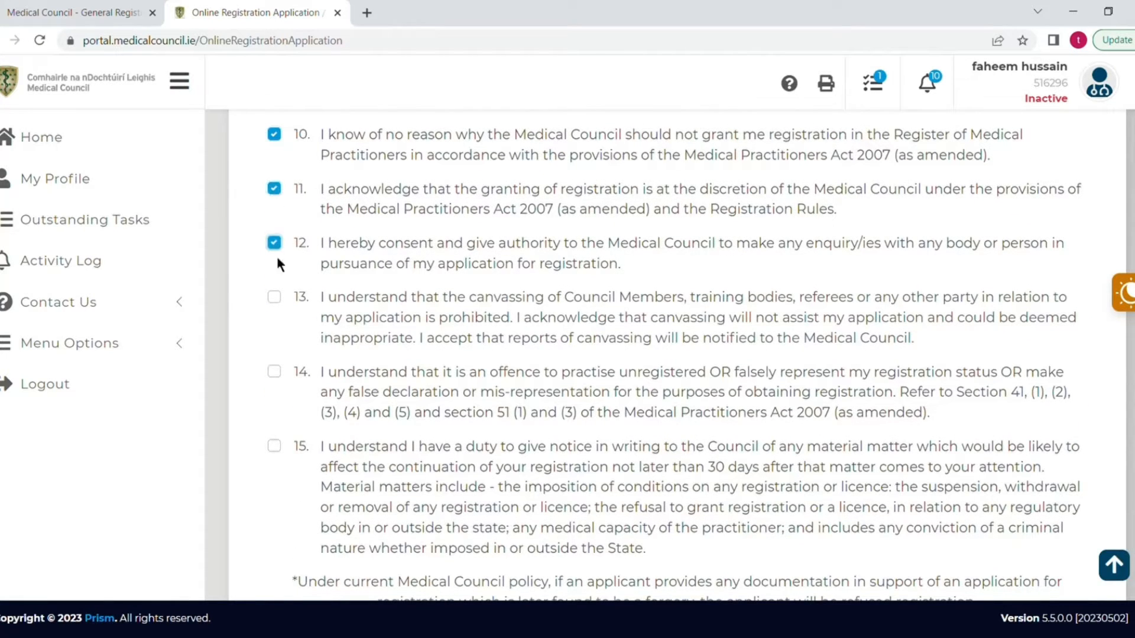
click(275, 297)
click(274, 374)
click(273, 446)
scroll(959, 421, down, 3)
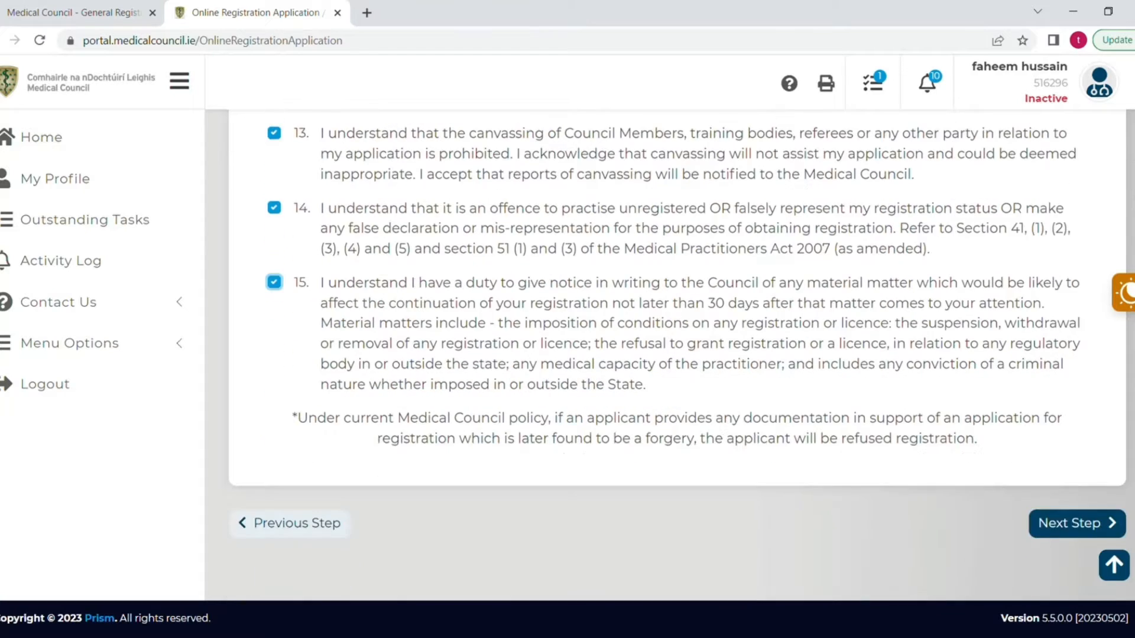
Step: Review the billing address and €410.00 fee on Payment Processing, then submit and pay
click(1077, 529)
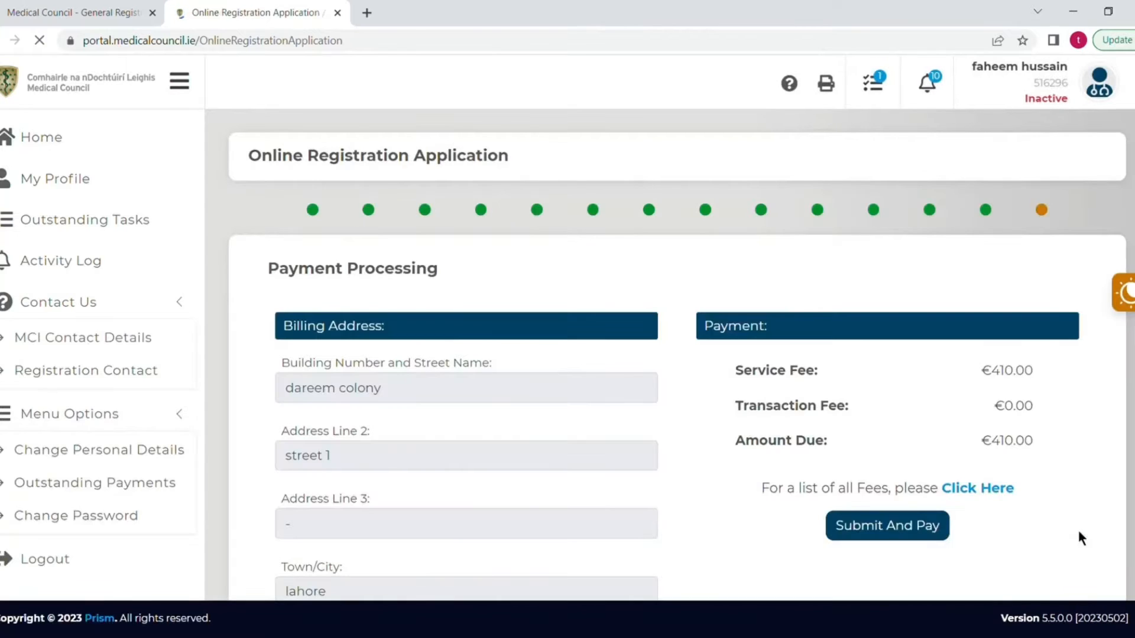
scroll(677, 355, down, 2)
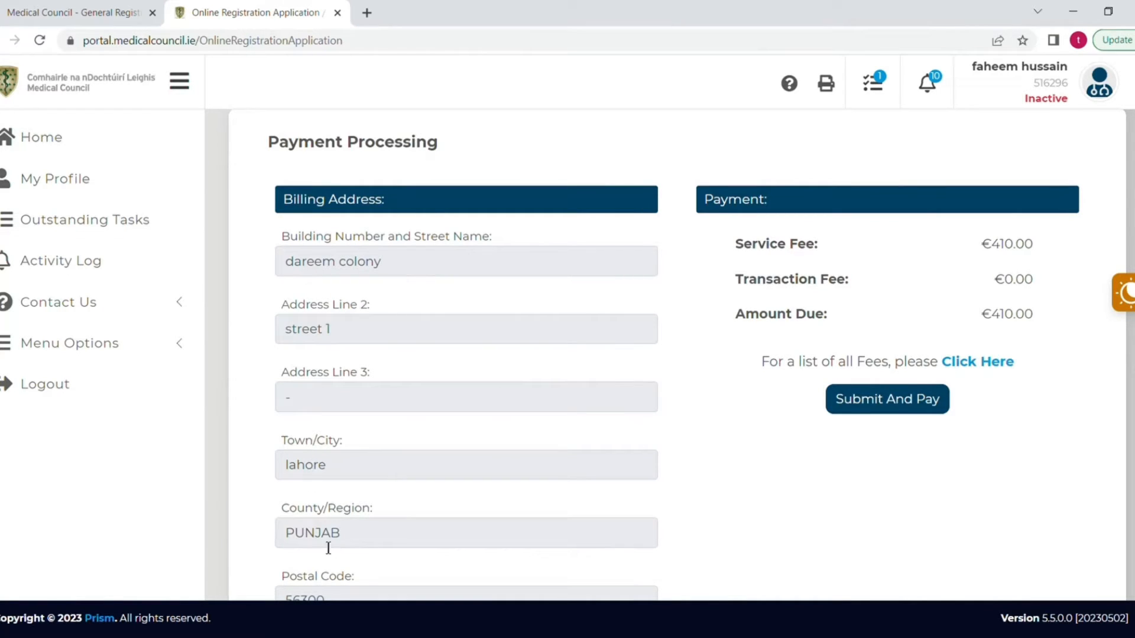
scroll(677, 355, down, 4)
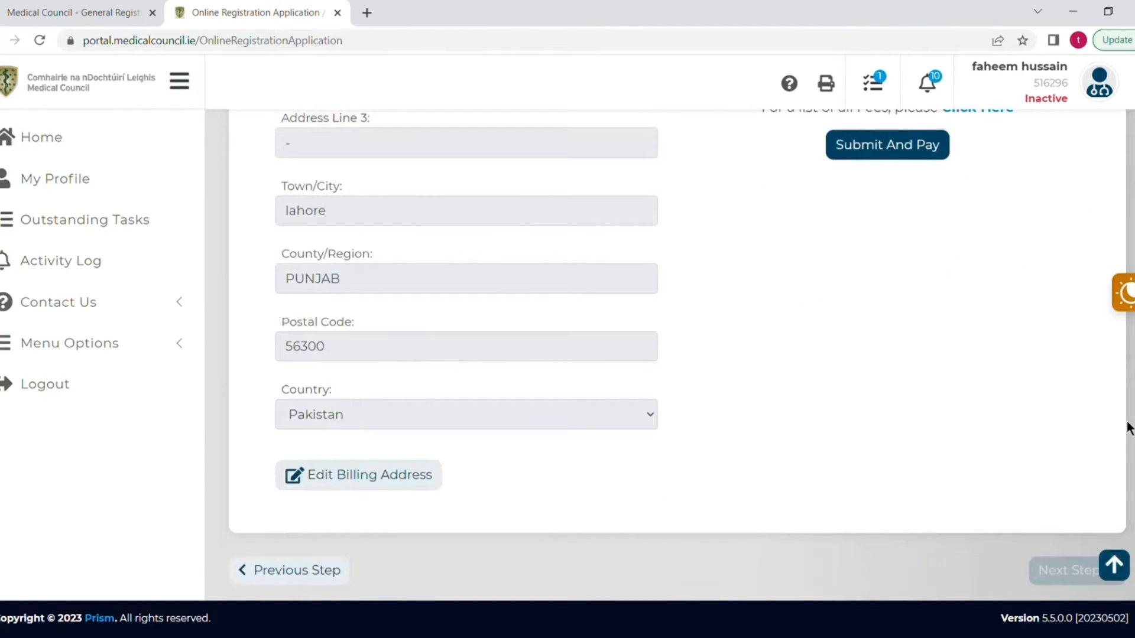
scroll(1128, 427, up, 5)
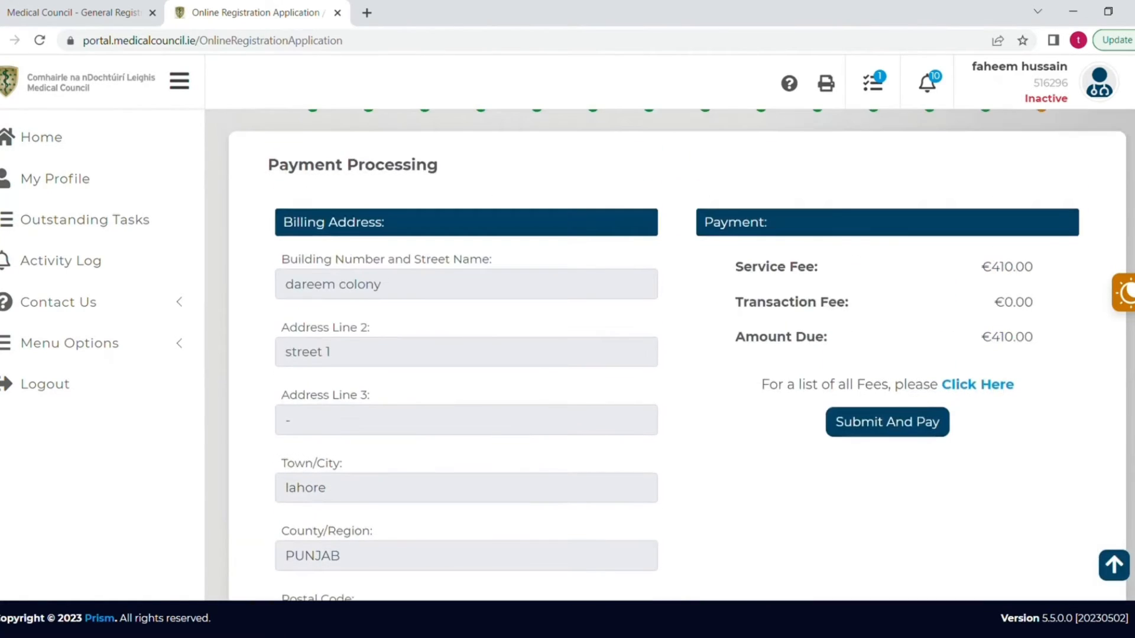
click(882, 434)
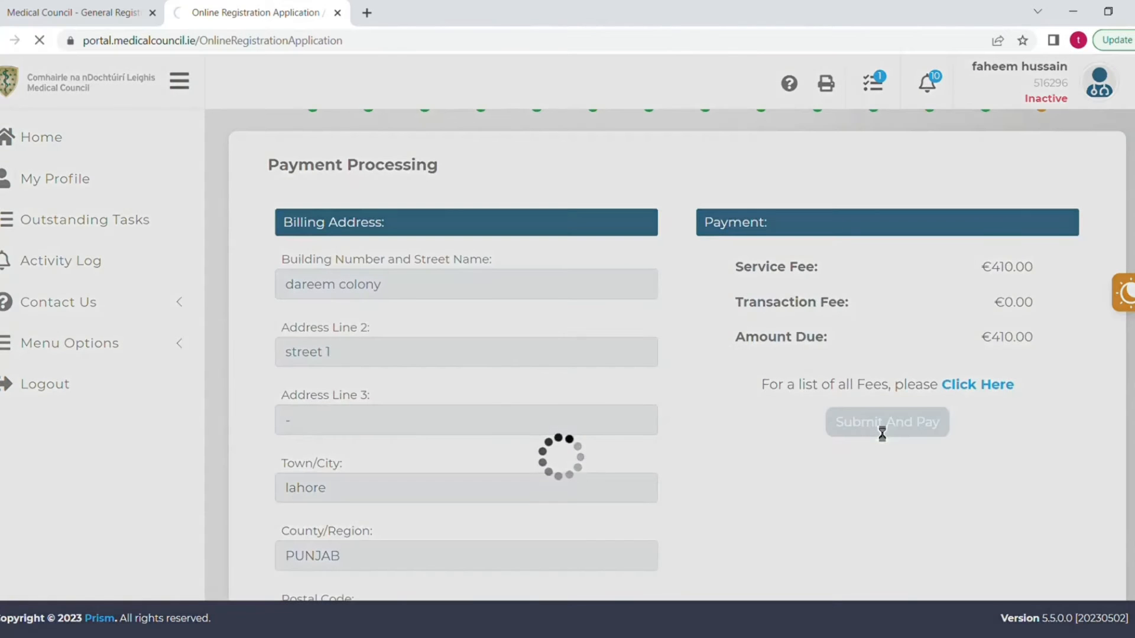